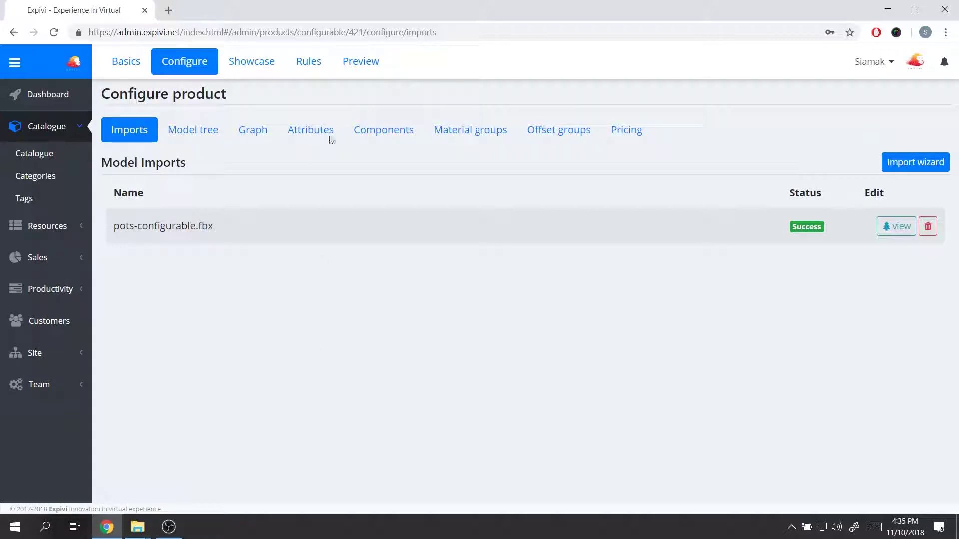
Step: Open the product's Showcase scene and examine the pot against the ground grid from several distances and angles
{"action": "left_click", "coordinate": [268, 72]}
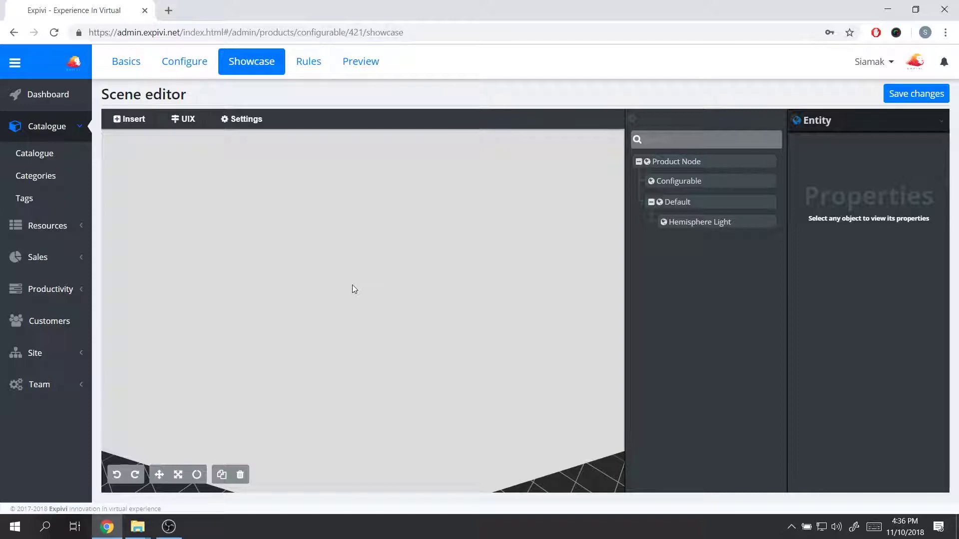
{"action": "scroll", "coordinate": [344, 301], "scroll_direction": "down", "scroll_amount": 12}
{"action": "right_click_drag", "start_coordinate": [349, 296], "coordinate": [346, 331]}
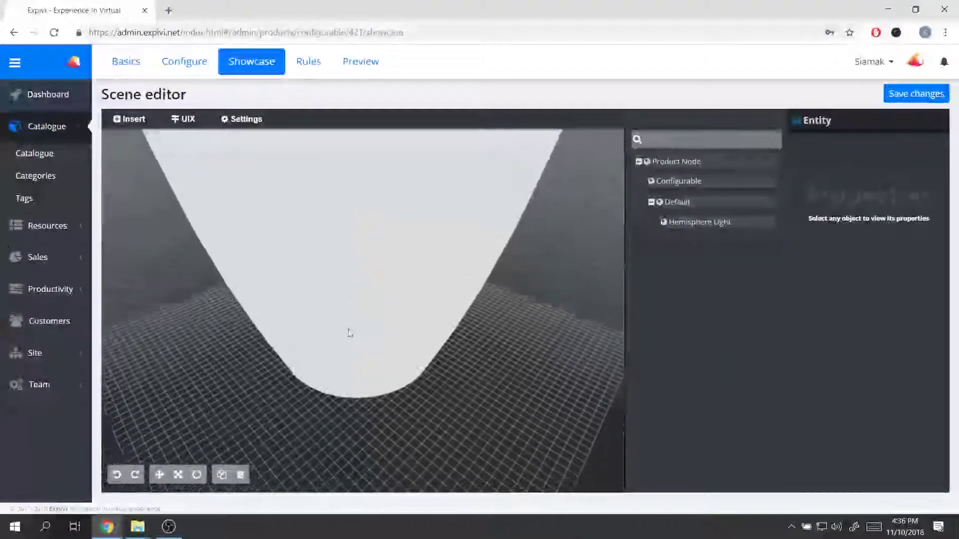
{"action": "scroll", "coordinate": [344, 333], "scroll_direction": "down", "scroll_amount": 3}
{"action": "scroll", "coordinate": [325, 304], "scroll_direction": "down", "scroll_amount": 5}
{"action": "scroll", "coordinate": [328, 317], "scroll_direction": "up", "scroll_amount": 5}
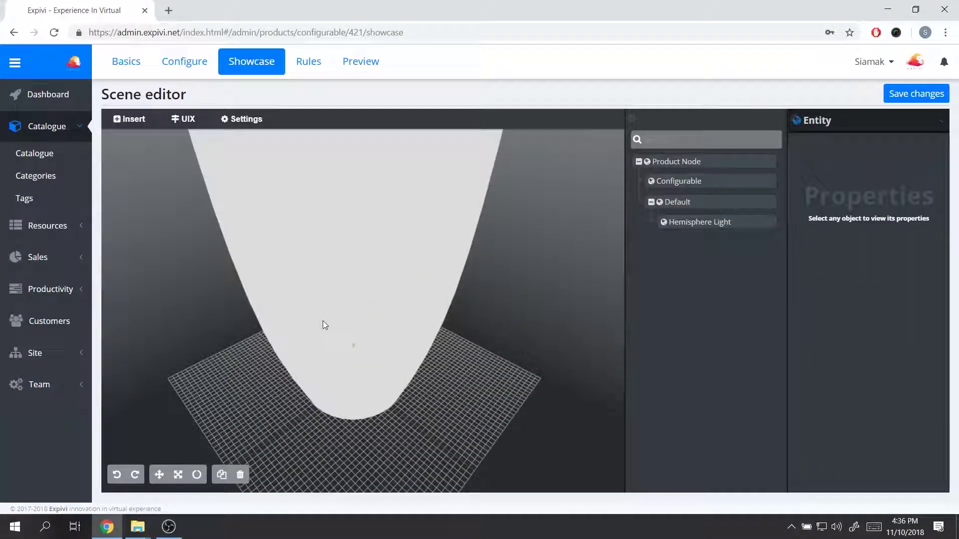
{"action": "scroll", "coordinate": [361, 352], "scroll_direction": "up", "scroll_amount": 6}
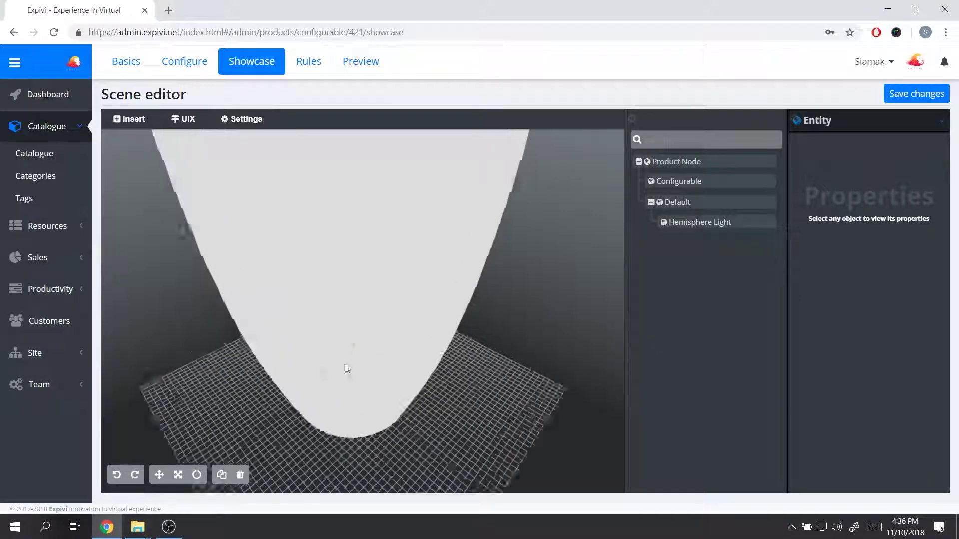
{"action": "scroll", "coordinate": [359, 324], "scroll_direction": "up", "scroll_amount": 2}
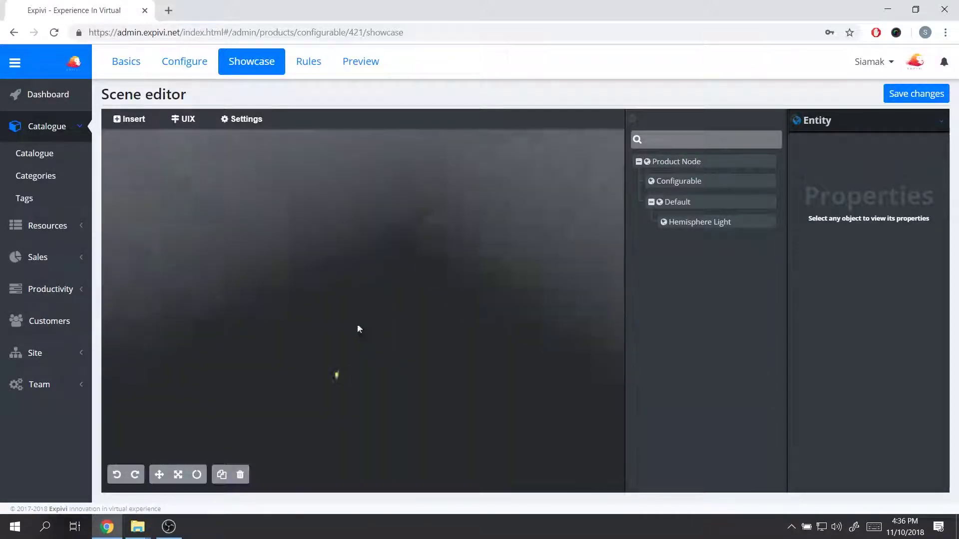
{"action": "left_click_drag", "start_coordinate": [357, 326], "coordinate": [320, 251]}
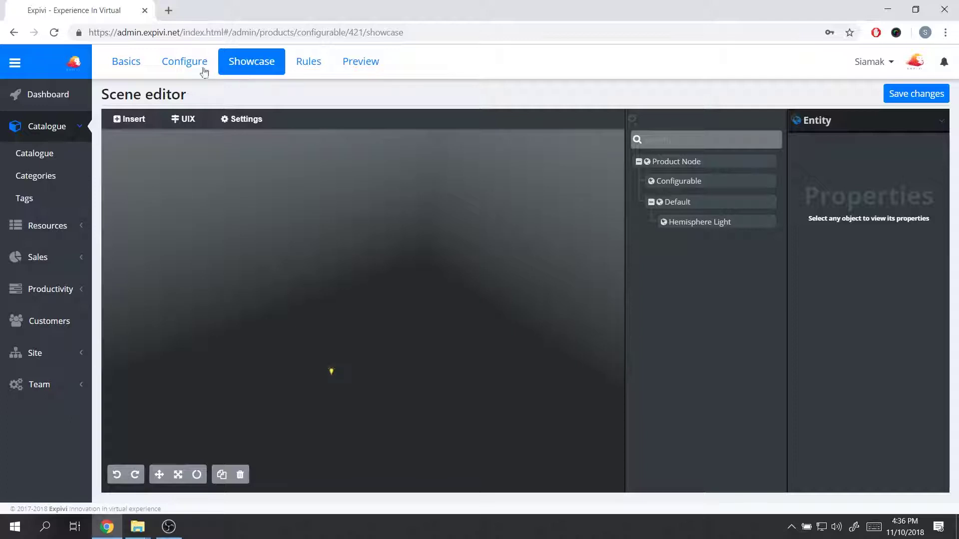
Step: Open the Model tree of the product configuration and view the imported pot model from above
{"action": "left_click", "coordinate": [189, 63]}
{"action": "left_click", "coordinate": [192, 131]}
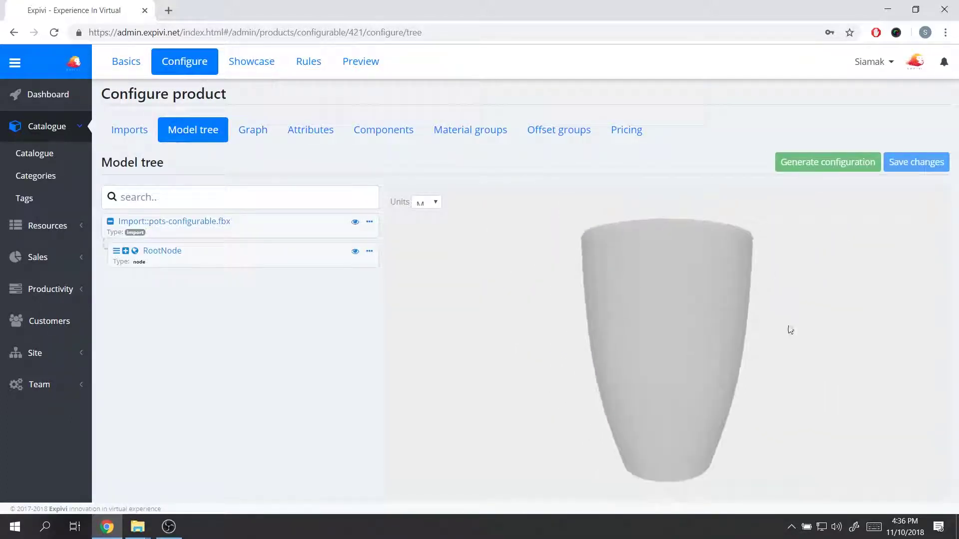
{"action": "left_click_drag", "start_coordinate": [636, 263], "coordinate": [751, 328]}
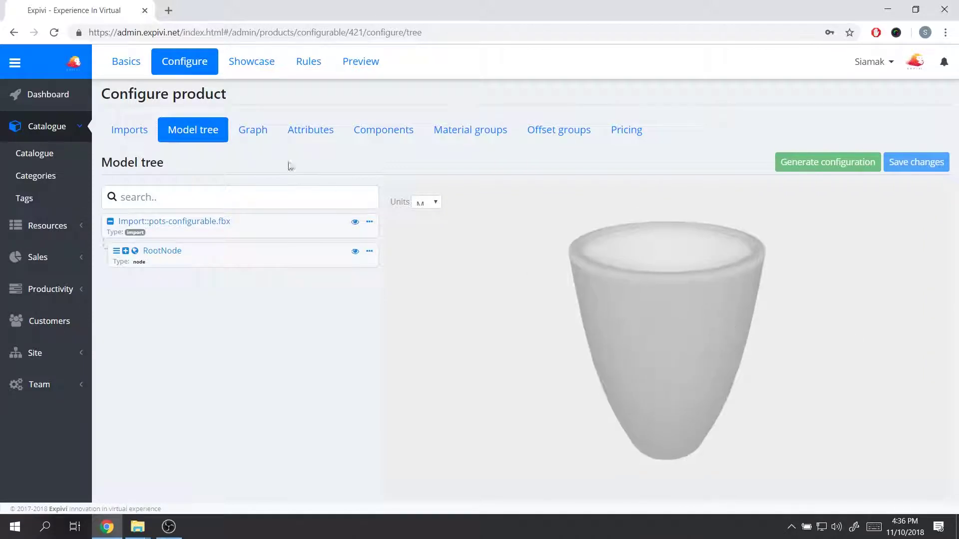
Step: Return to the Showcase scene and examine the pot's size relative to the grid
{"action": "left_click", "coordinate": [274, 62]}
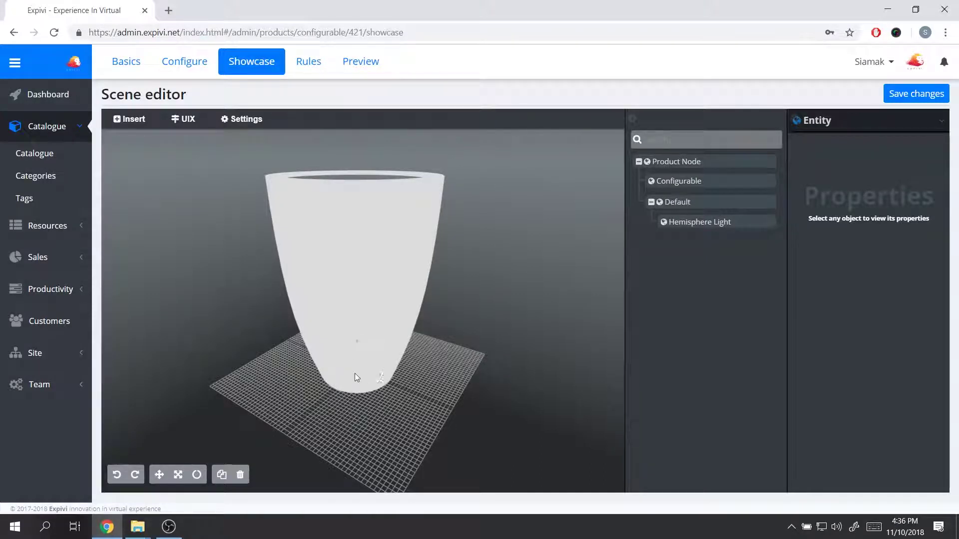
{"action": "left_click_drag", "start_coordinate": [355, 373], "coordinate": [324, 339]}
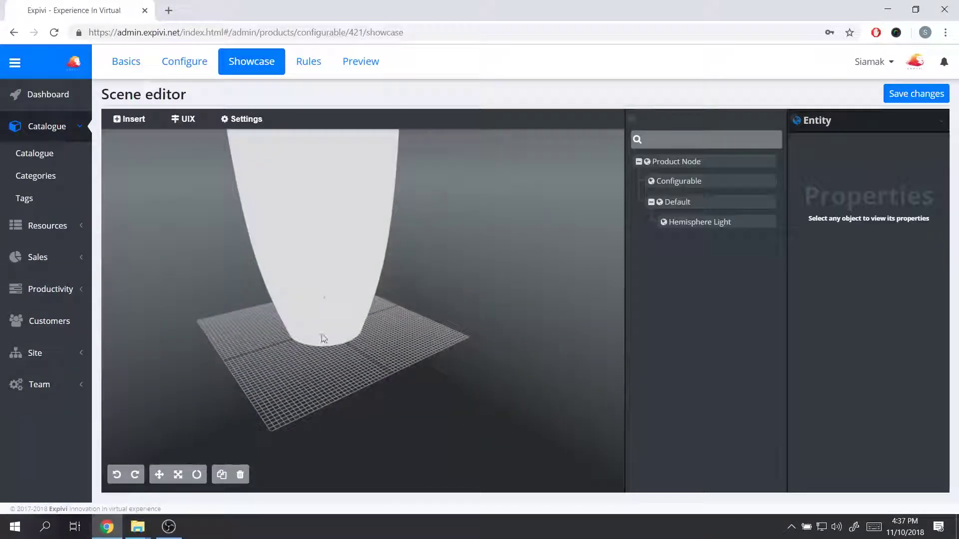
{"action": "scroll", "coordinate": [323, 390], "scroll_direction": "up", "scroll_amount": 4}
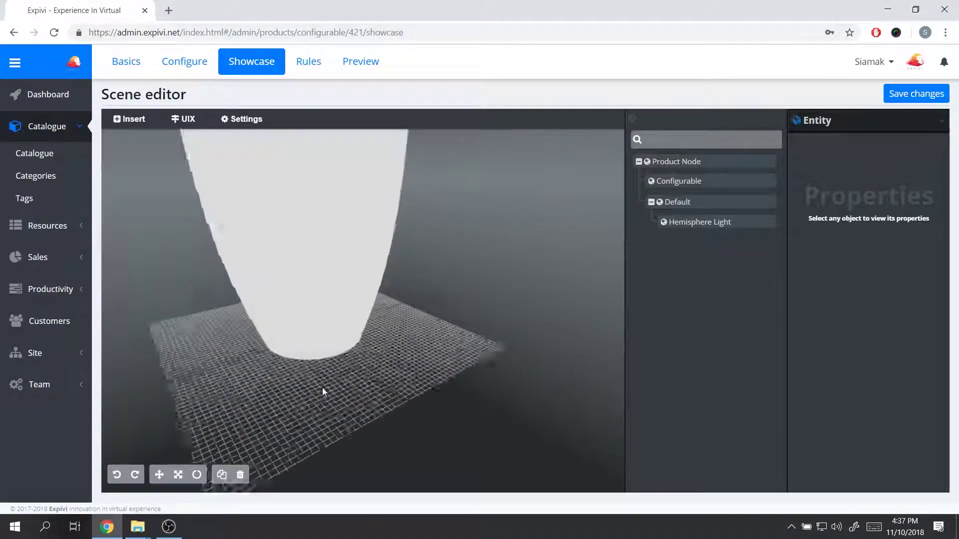
{"action": "scroll", "coordinate": [323, 384], "scroll_direction": "down", "scroll_amount": 2}
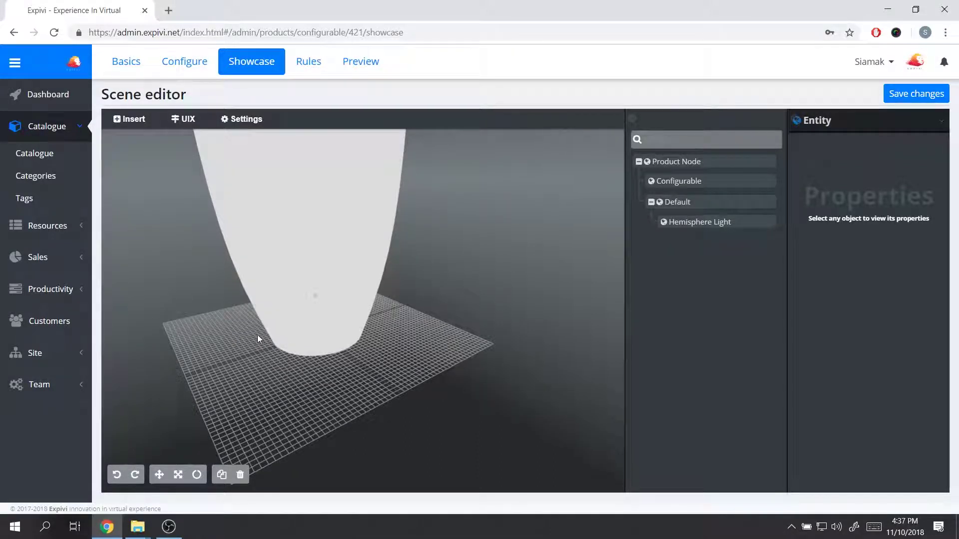
{"action": "left_click_drag", "start_coordinate": [256, 335], "coordinate": [380, 406]}
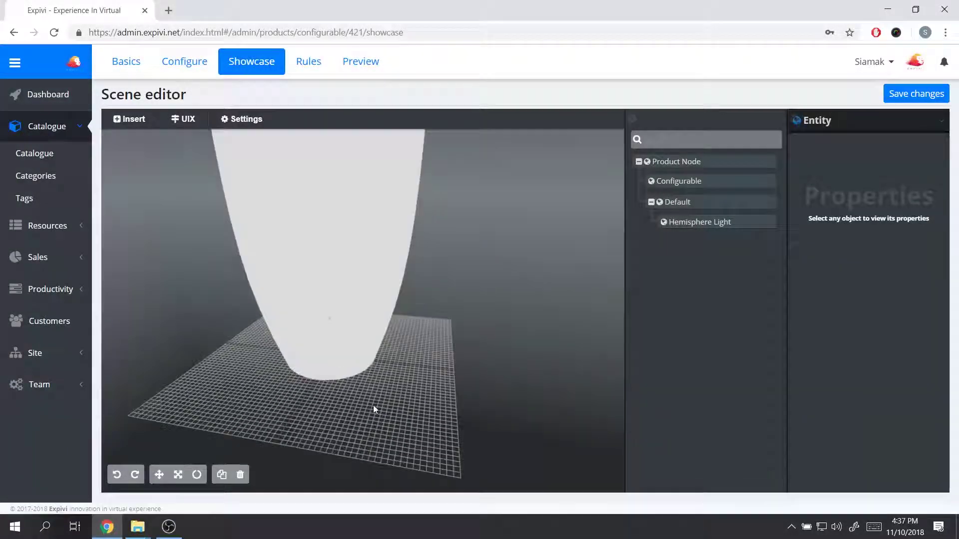
{"action": "scroll", "coordinate": [373, 406], "scroll_direction": "up", "scroll_amount": 3}
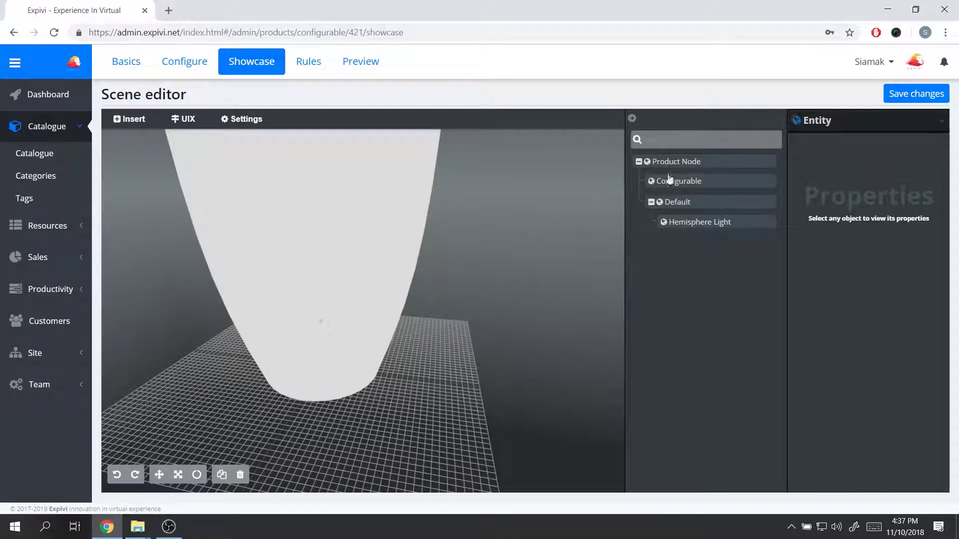
Step: Review the objects that can be inserted into the scene and toggle the scene hierarchy between collapsed and expanded
{"action": "left_click", "coordinate": [633, 119]}
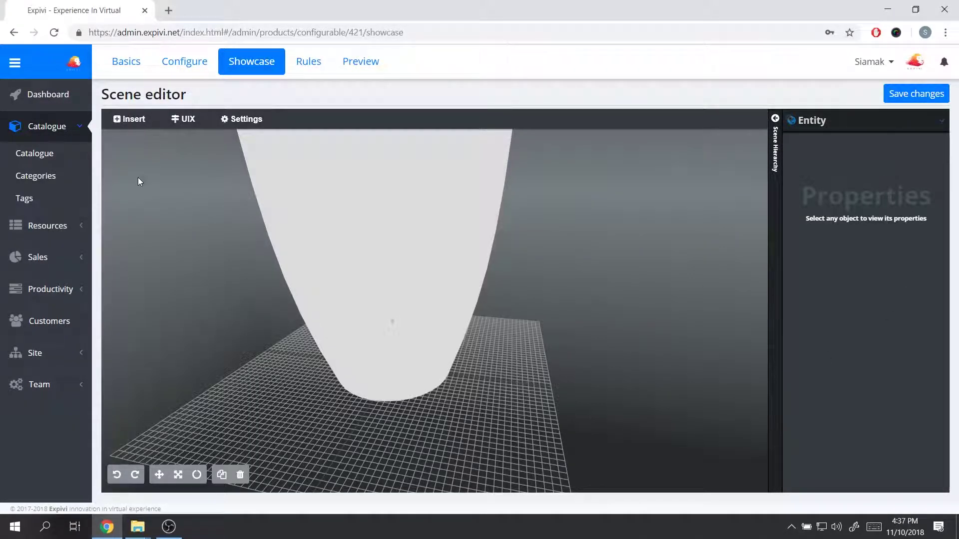
{"action": "left_click", "coordinate": [137, 127]}
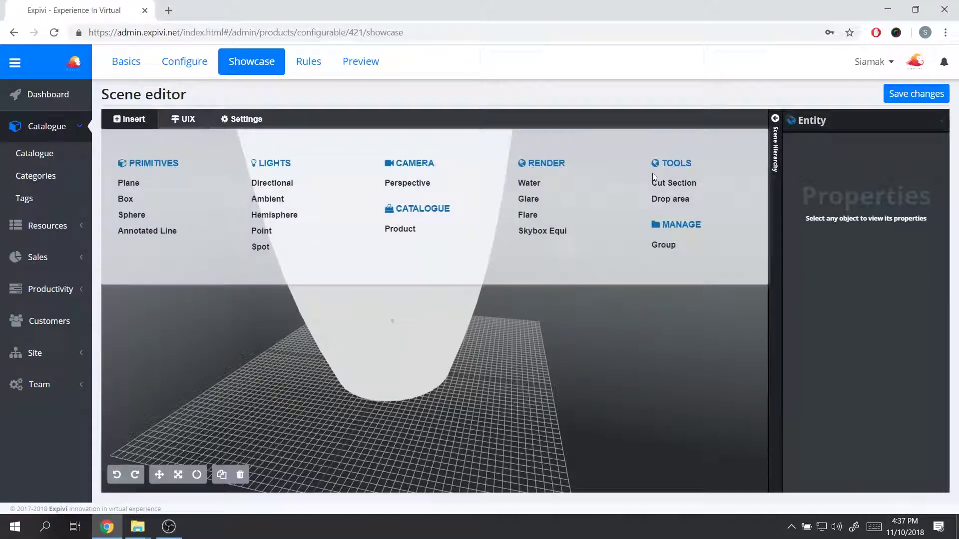
{"action": "left_click", "coordinate": [777, 161]}
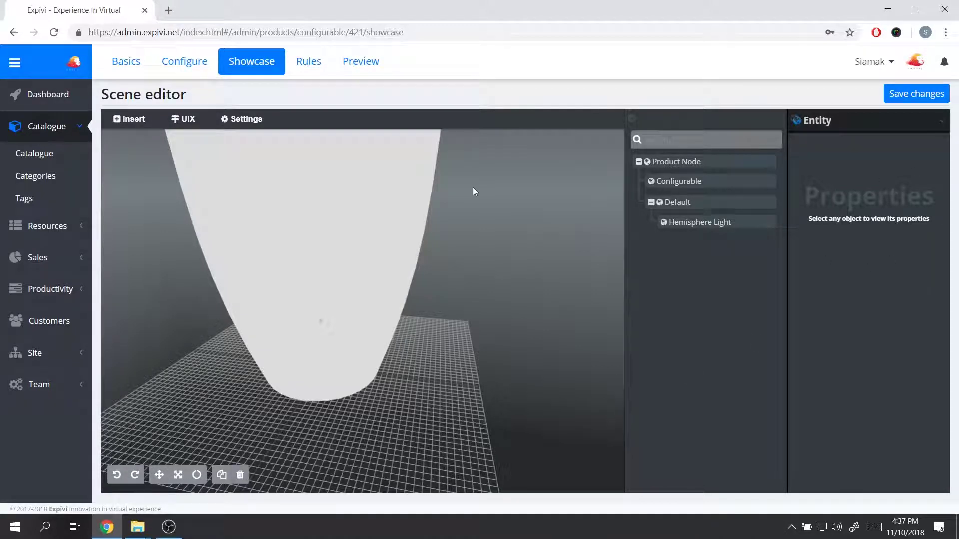
{"action": "scroll", "coordinate": [332, 225], "scroll_direction": "up", "scroll_amount": 4}
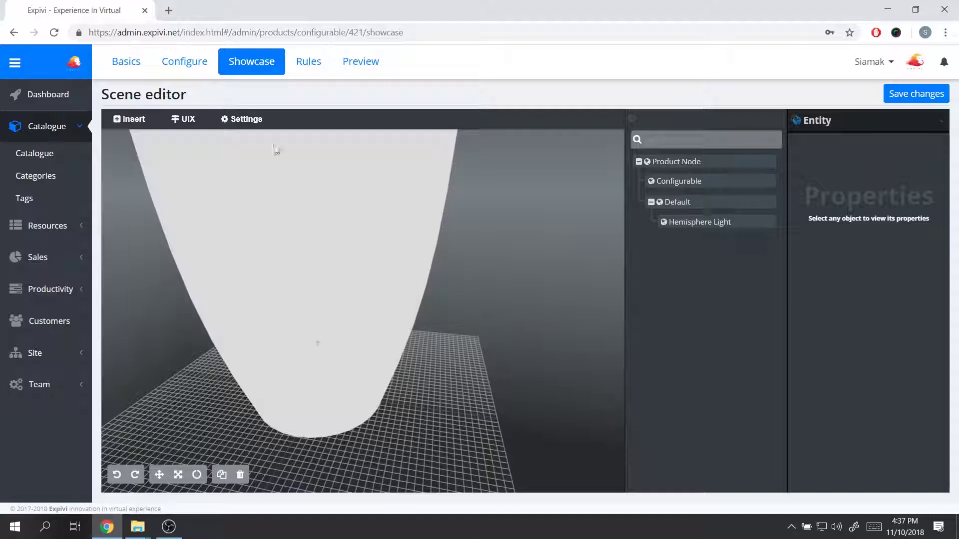
{"action": "left_click", "coordinate": [633, 118]}
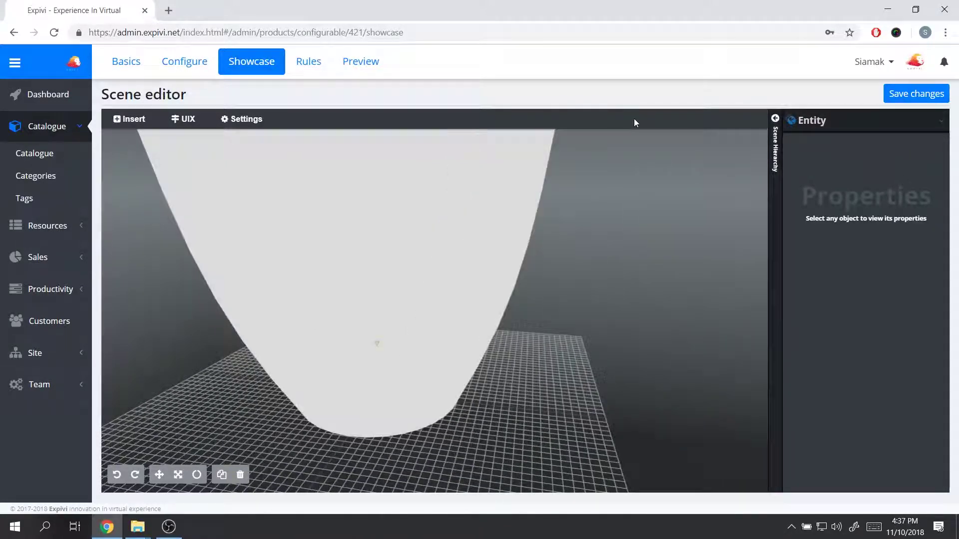
Step: Reload the Showcase scene by switching to Configure and back, and expand the scene hierarchy
{"action": "left_click", "coordinate": [212, 61]}
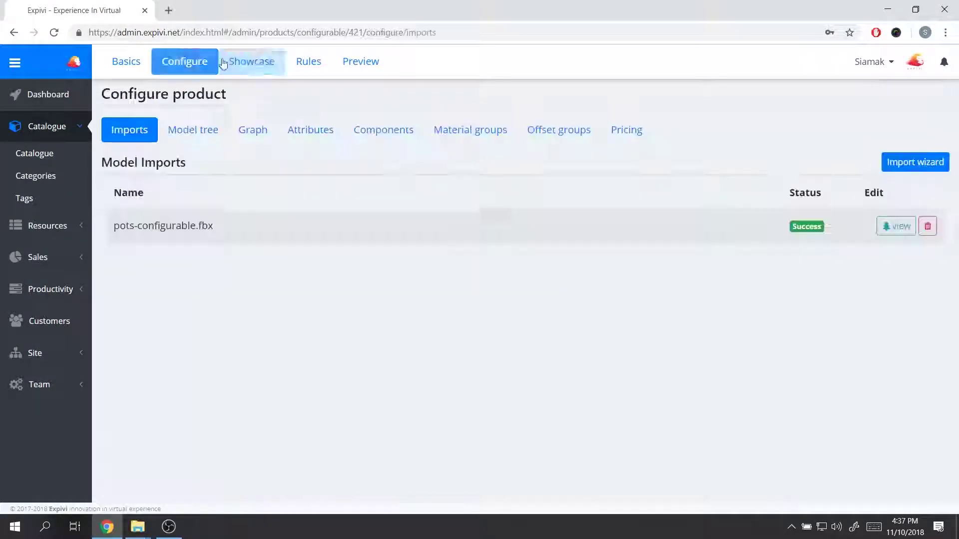
{"action": "left_click", "coordinate": [260, 65]}
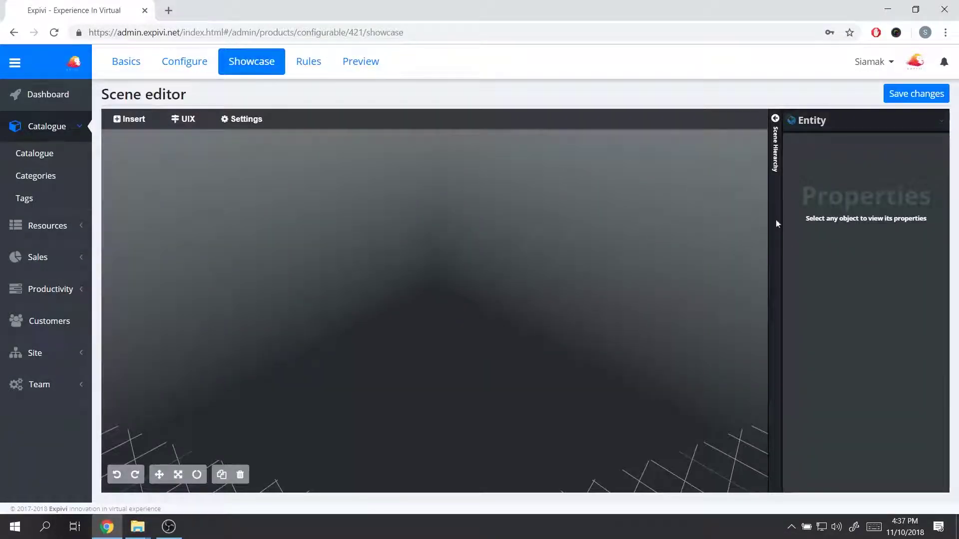
{"action": "left_click", "coordinate": [775, 119]}
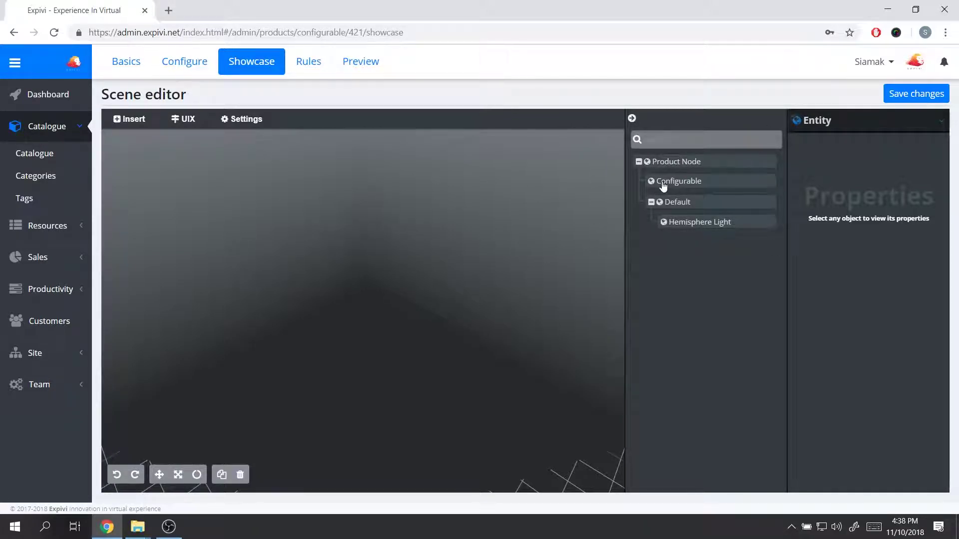
Step: Set the scale of the Configurable node to 0.1 on all three axes
{"action": "left_click", "coordinate": [681, 185]}
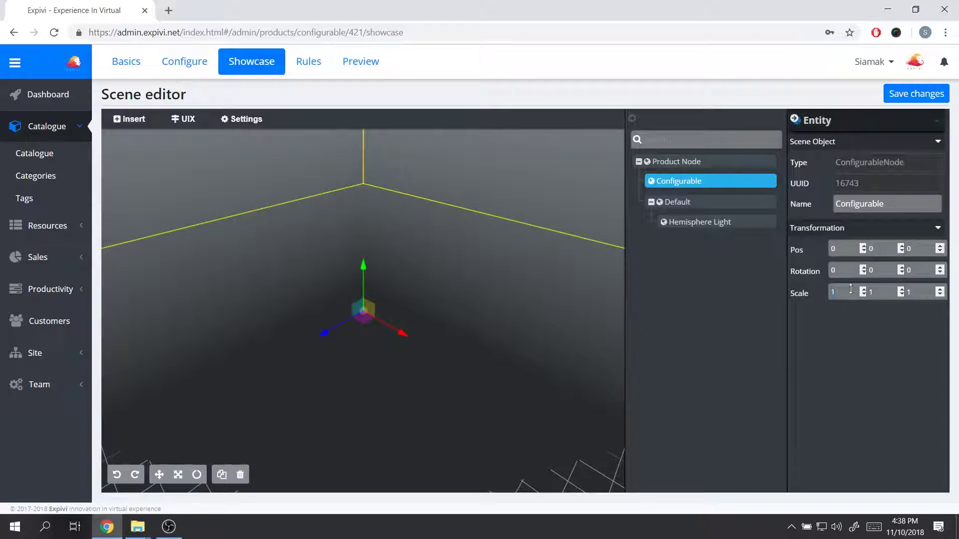
{"action": "left_click_drag", "start_coordinate": [837, 292], "coordinate": [825, 292]}
{"action": "type", "text": "0"}
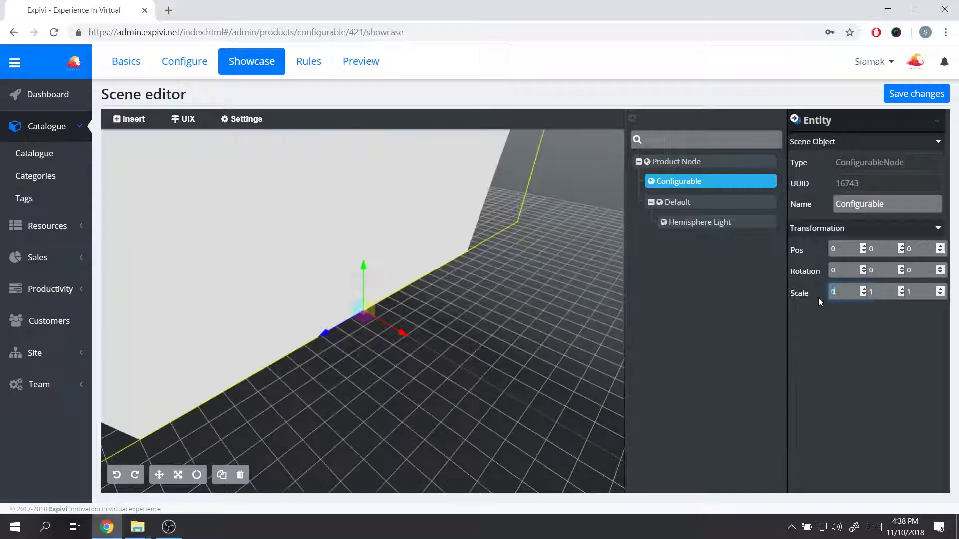
{"action": "type", "text": ".1"}
{"action": "key", "text": "Tab"}
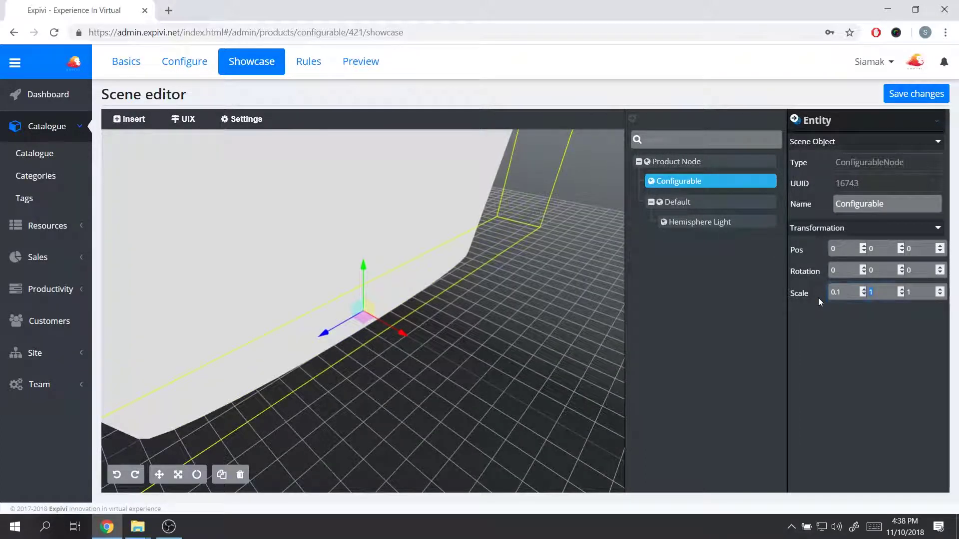
{"action": "type", "text": "0.1"}
{"action": "key", "text": "Tab"}
{"action": "type", "text": "0.1"}
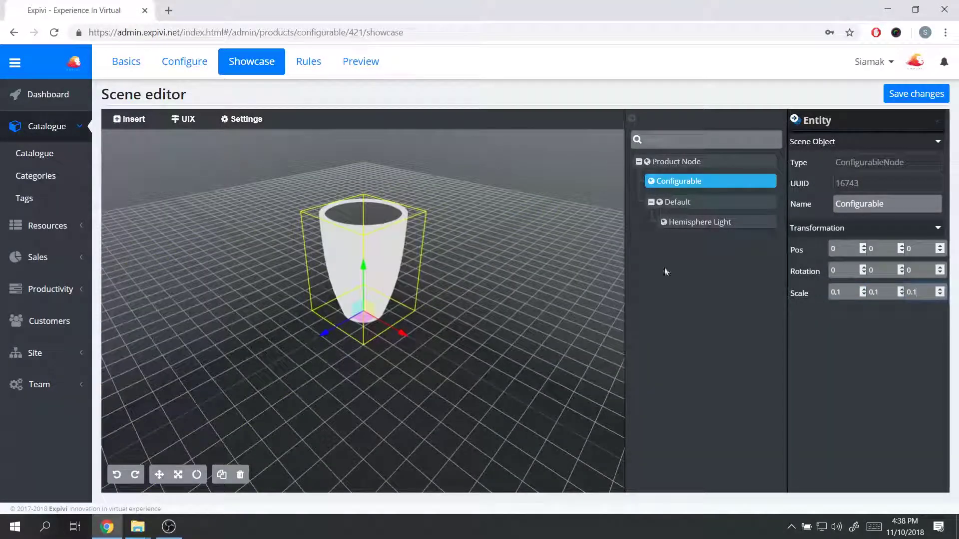
Step: Examine the rescaled pot on the grid from different distances and angles
{"action": "scroll", "coordinate": [465, 284], "scroll_direction": "down", "scroll_amount": 5}
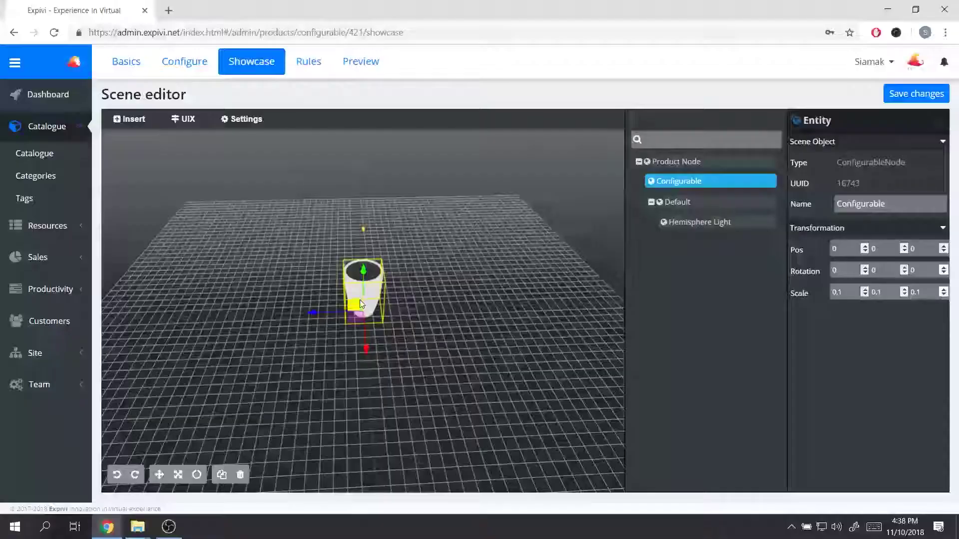
{"action": "scroll", "coordinate": [483, 332], "scroll_direction": "up", "scroll_amount": 5}
{"action": "scroll", "coordinate": [506, 324], "scroll_direction": "up", "scroll_amount": 3}
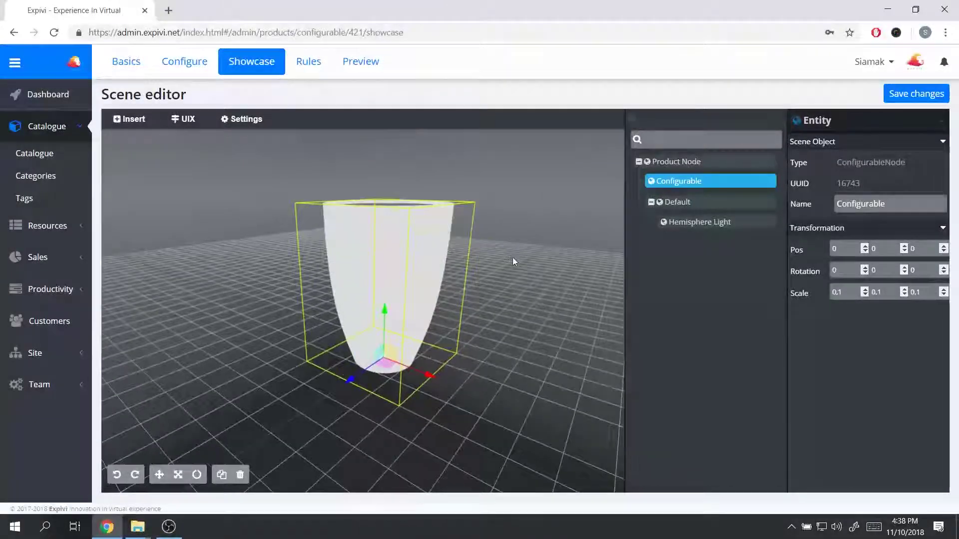
{"action": "scroll", "coordinate": [509, 259], "scroll_direction": "down", "scroll_amount": 5}
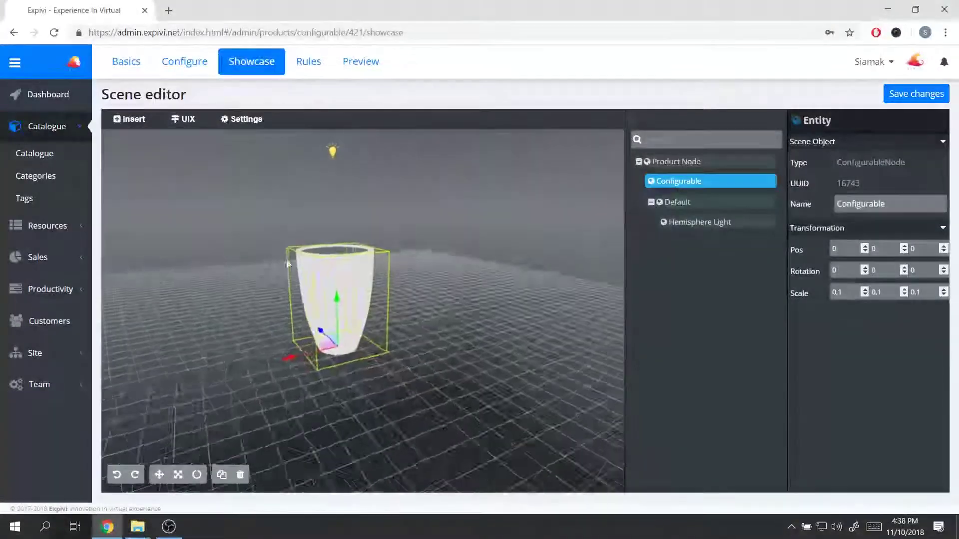
{"action": "left_click_drag", "start_coordinate": [288, 263], "coordinate": [407, 275]}
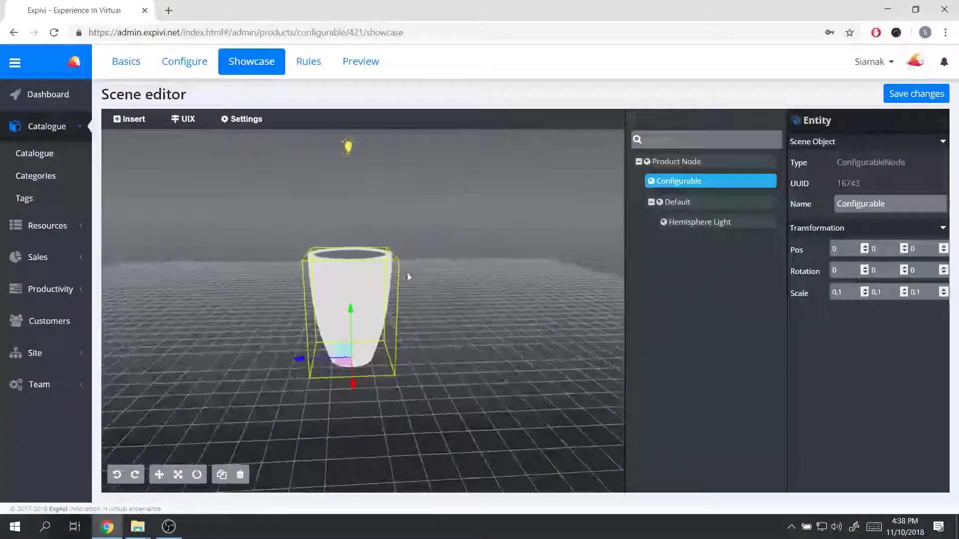
{"action": "scroll", "coordinate": [378, 272], "scroll_direction": "down", "scroll_amount": 3}
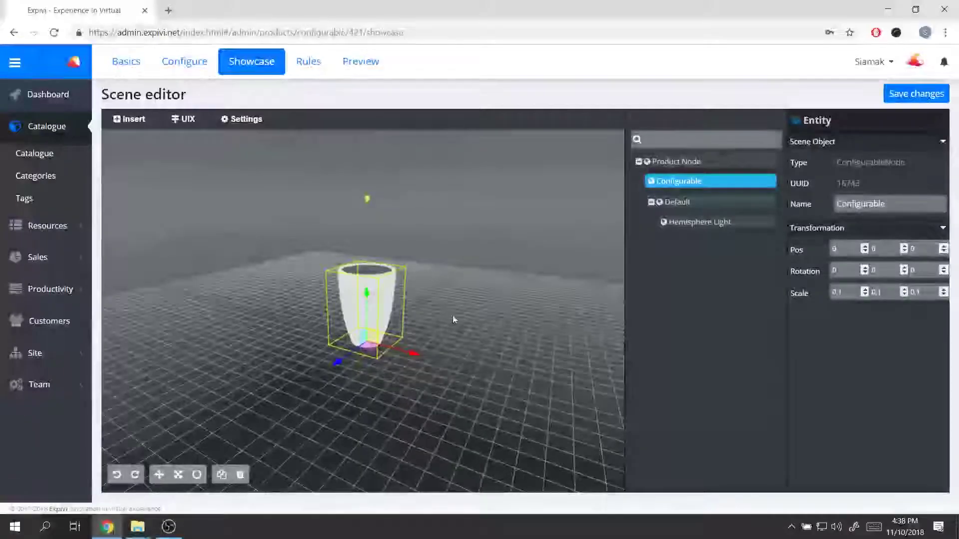
{"action": "scroll", "coordinate": [452, 315], "scroll_direction": "up", "scroll_amount": 3}
{"action": "left_click_drag", "start_coordinate": [467, 313], "coordinate": [513, 266]}
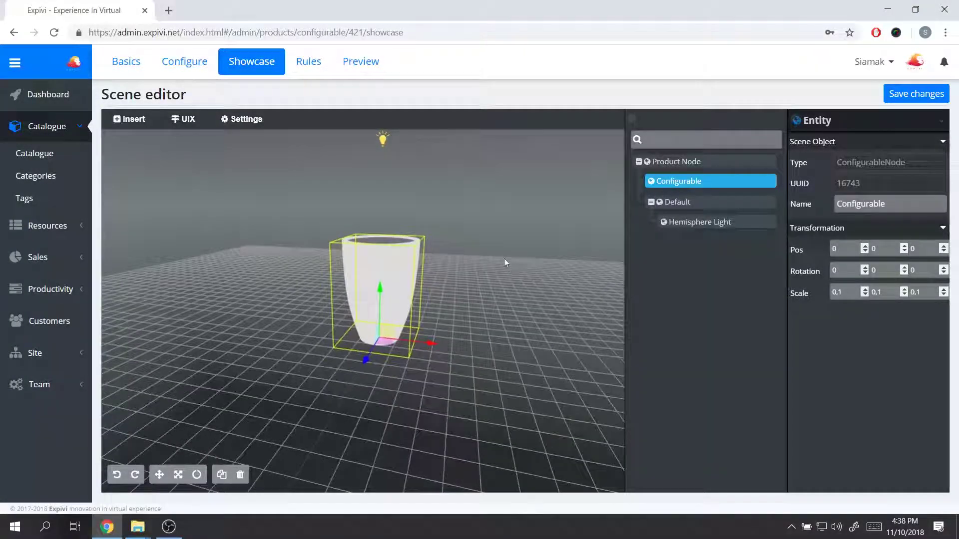
{"action": "scroll", "coordinate": [459, 324], "scroll_direction": "up", "scroll_amount": 4}
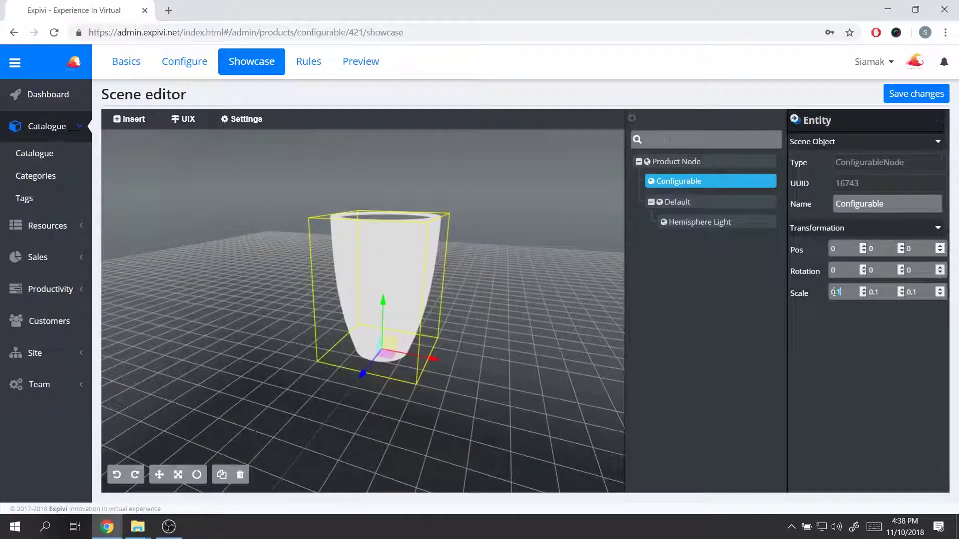
Step: Set the scale of the Configurable node to 0.01 on all three axes
{"action": "left_click_drag", "start_coordinate": [844, 292], "coordinate": [823, 280]}
{"action": "type", "text": "0.01"}
{"action": "key", "text": "Tab"}
{"action": "type", "text": "0.01"}
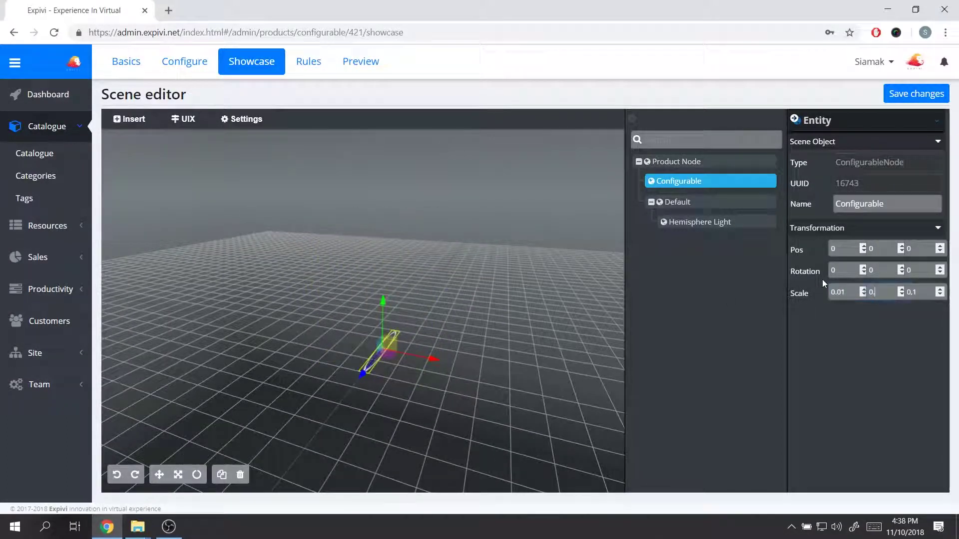
{"action": "key", "text": "Tab"}
{"action": "type", "text": "0.1"}
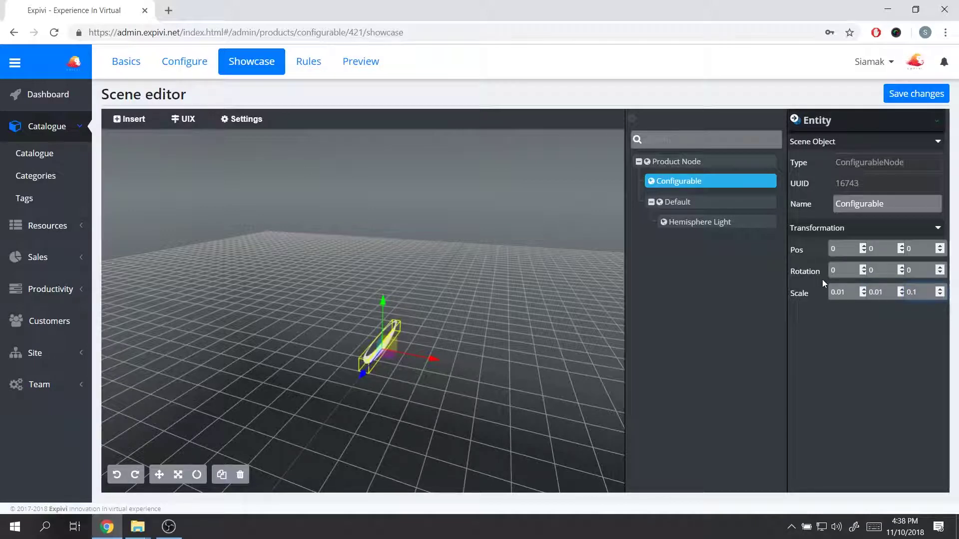
{"action": "key", "text": "BackSpace"}
{"action": "key", "text": "BackSpace"}
{"action": "key", "text": "BackSpace"}
{"action": "type", "text": "1"}
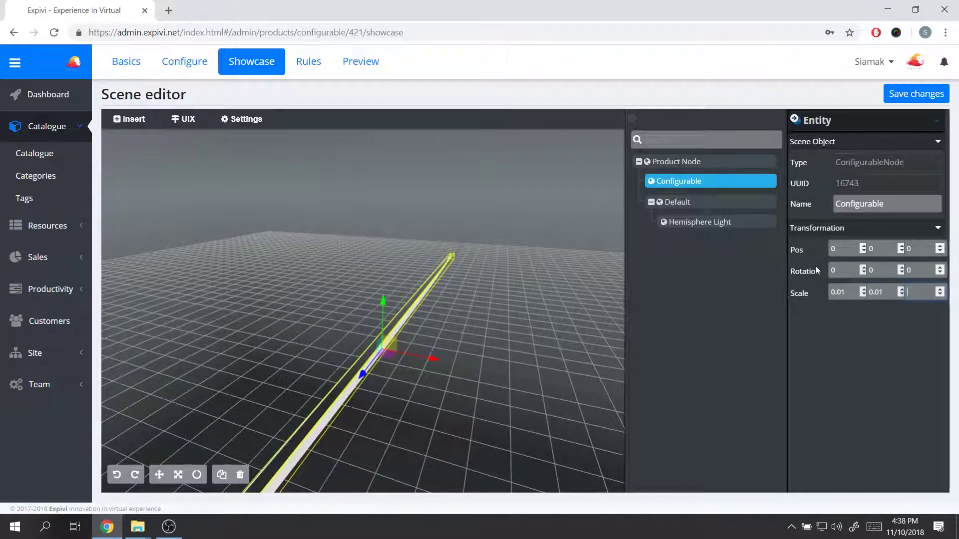
{"action": "type", "text": "0.0"}
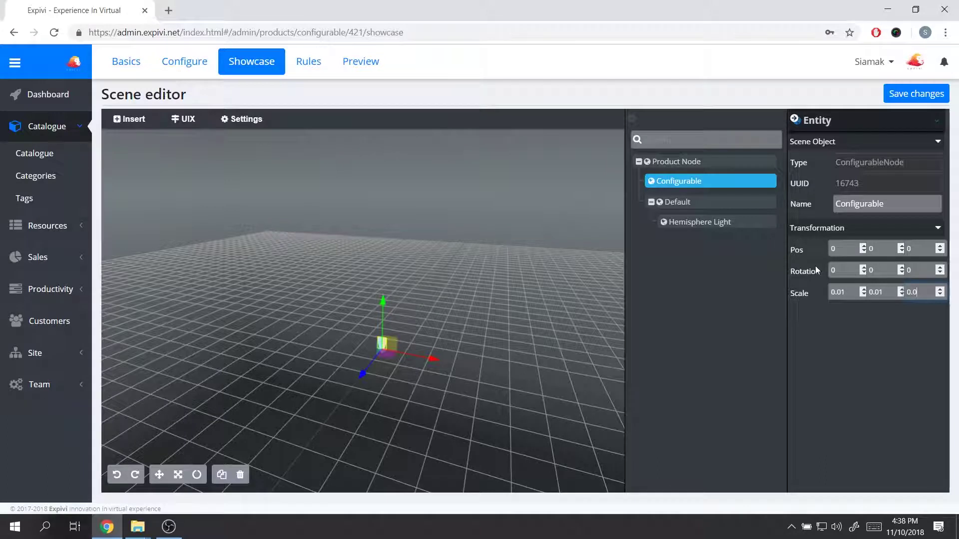
{"action": "type", "text": "1"}
Step: Turn off the Transparent option of the pot's inner material and save the material changes
{"action": "scroll", "coordinate": [550, 353], "scroll_direction": "up", "scroll_amount": 5}
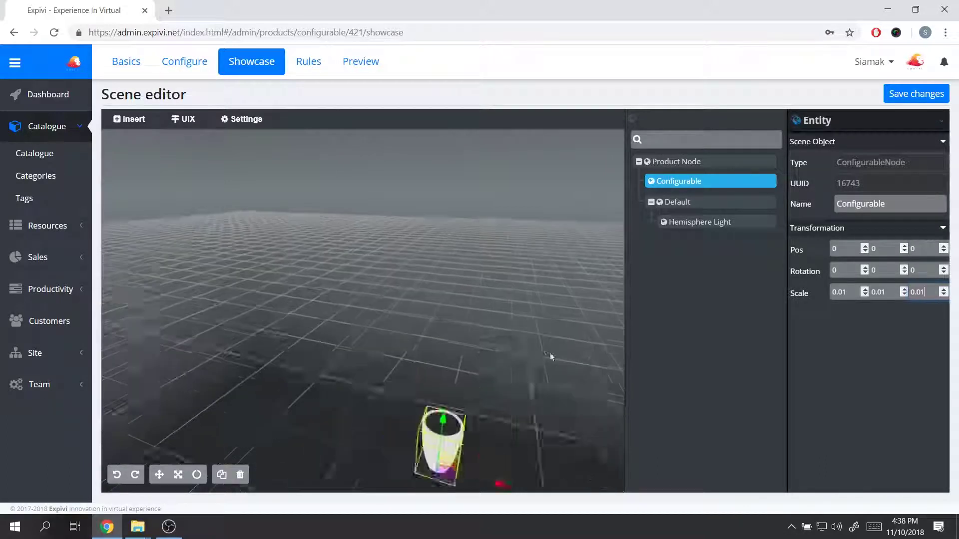
{"action": "right_click_drag", "start_coordinate": [550, 355], "coordinate": [392, 151]}
{"action": "scroll", "coordinate": [506, 358], "scroll_direction": "up", "scroll_amount": 5}
{"action": "right_click_drag", "start_coordinate": [506, 358], "coordinate": [499, 293]}
{"action": "left_click_drag", "start_coordinate": [500, 282], "coordinate": [504, 295]}
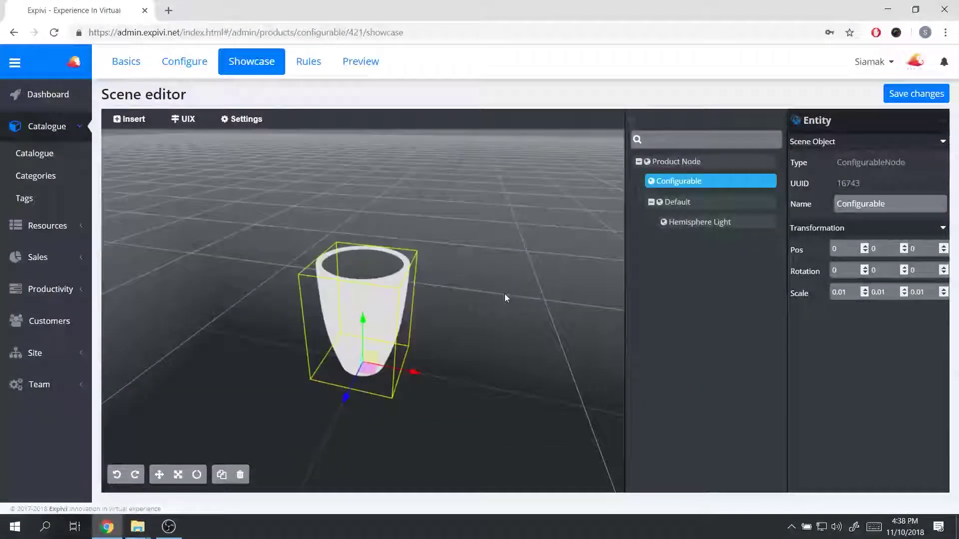
{"action": "left_click", "coordinate": [499, 281]}
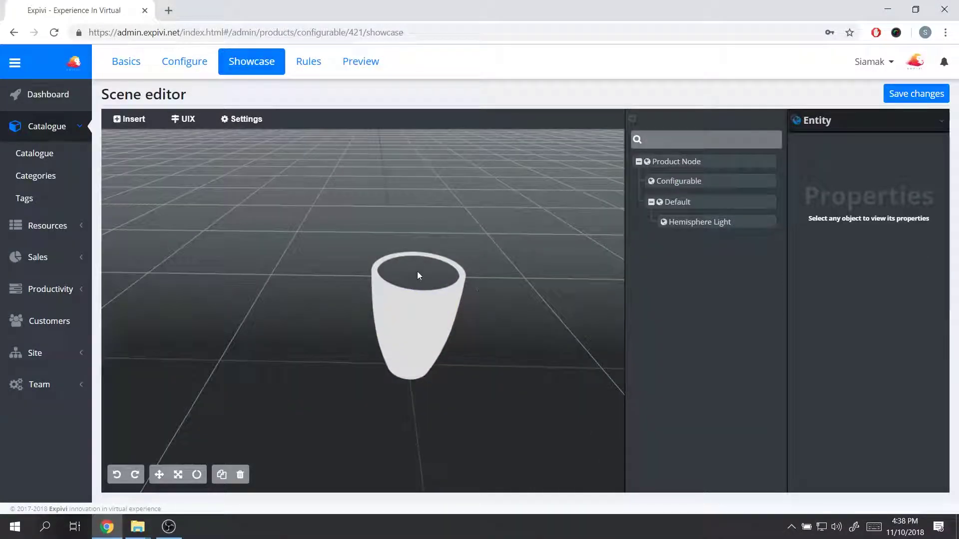
{"action": "left_click", "coordinate": [419, 276]}
{"action": "scroll", "coordinate": [864, 300], "scroll_direction": "down", "scroll_amount": 4}
{"action": "left_click", "coordinate": [855, 302]}
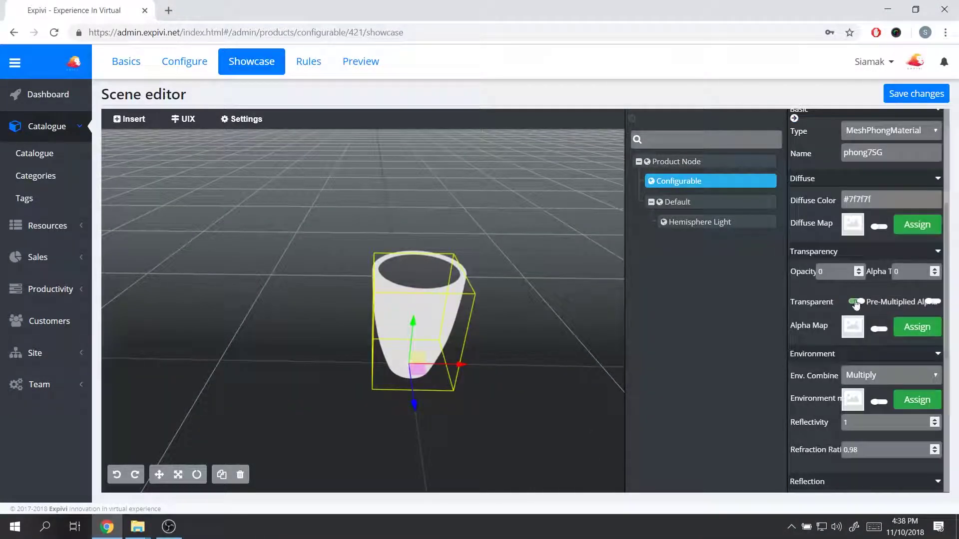
{"action": "scroll", "coordinate": [863, 449], "scroll_direction": "down", "scroll_amount": 6}
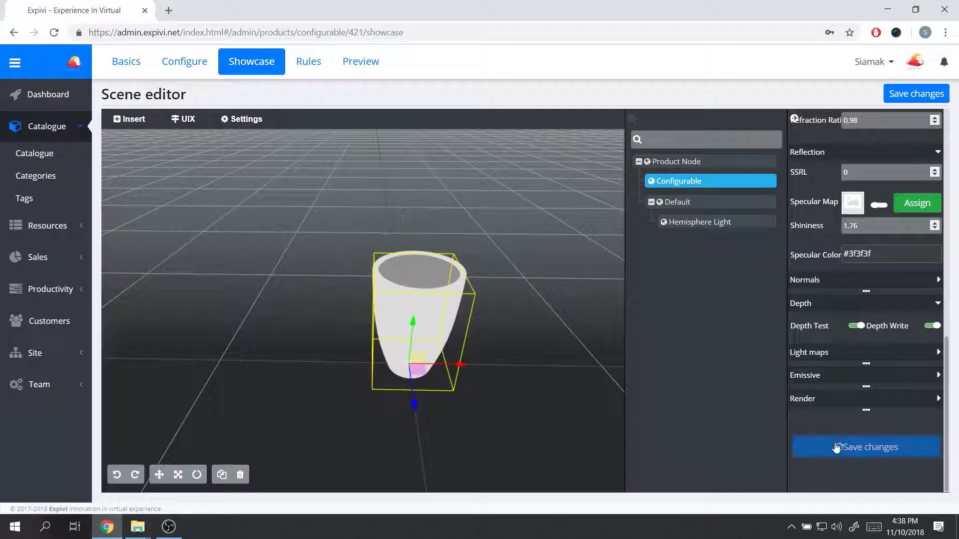
{"action": "left_click", "coordinate": [836, 447]}
{"action": "left_click", "coordinate": [540, 289]}
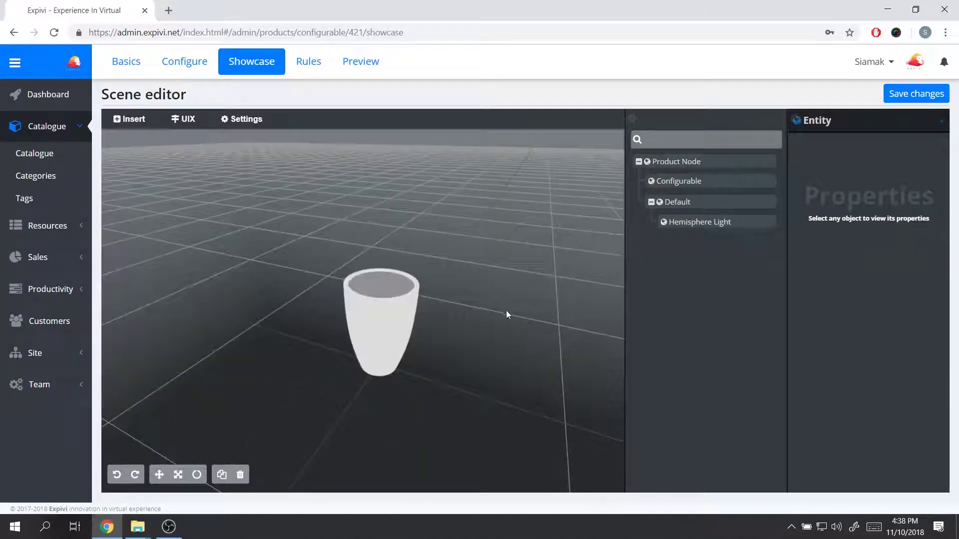
{"action": "mouse_move", "coordinate": [505, 310]}
{"action": "left_mouse_down"}
{"action": "mouse_move", "coordinate": [509, 354]}
{"action": "mouse_move", "coordinate": [486, 326]}
{"action": "mouse_move", "coordinate": [505, 297]}
{"action": "left_mouse_up"}
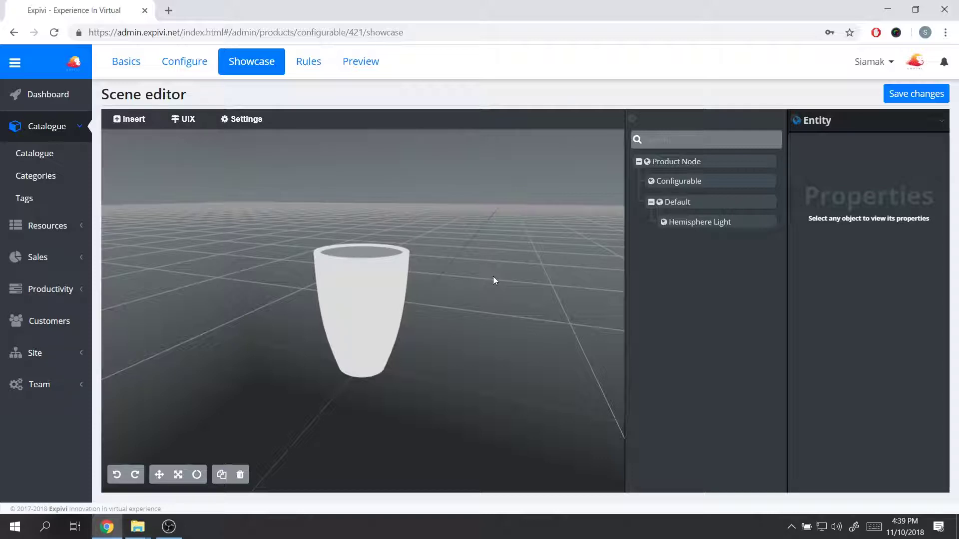
{"action": "left_click_drag", "start_coordinate": [478, 344], "coordinate": [451, 318]}
{"action": "left_click", "coordinate": [125, 122]}
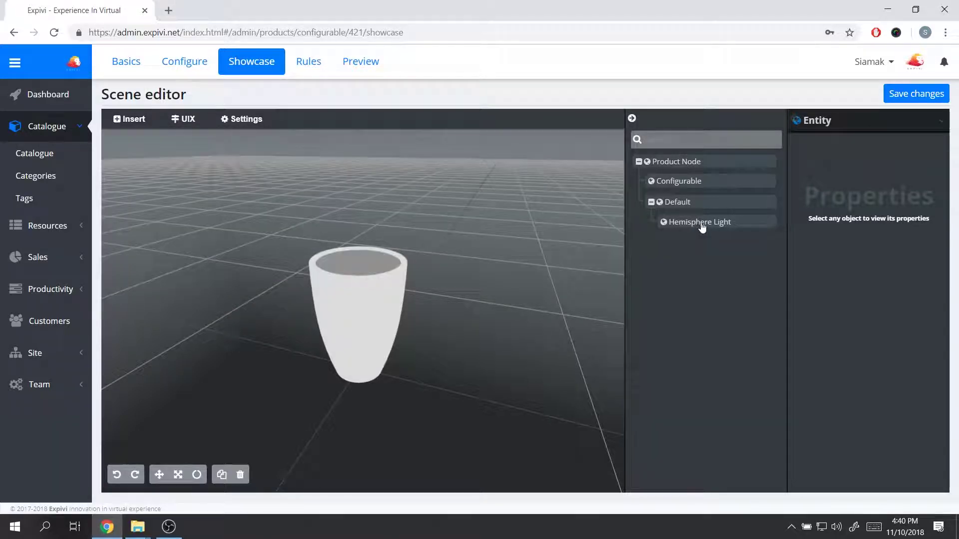
Step: Select the Hemisphere Light and lower it above the pot to a Y position of about 2.342
{"action": "left_click", "coordinate": [703, 227]}
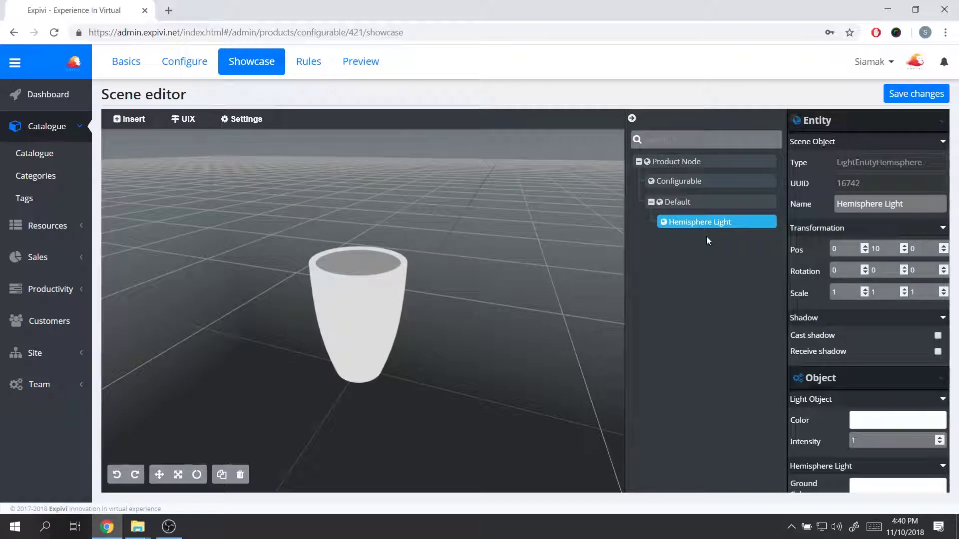
{"action": "scroll", "coordinate": [845, 289], "scroll_direction": "down", "scroll_amount": 1}
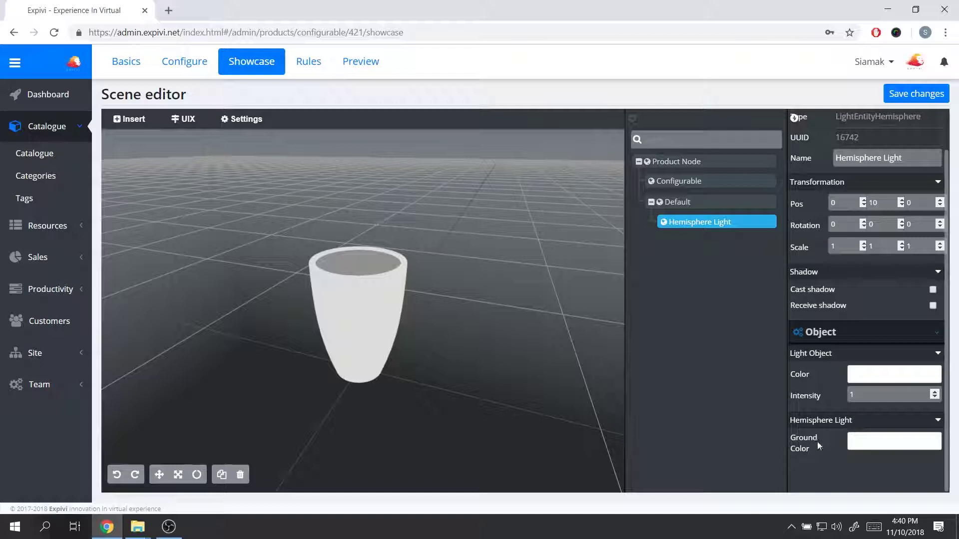
{"action": "scroll", "coordinate": [449, 348], "scroll_direction": "down", "scroll_amount": 4}
{"action": "right_click_drag", "start_coordinate": [448, 348], "coordinate": [427, 373]}
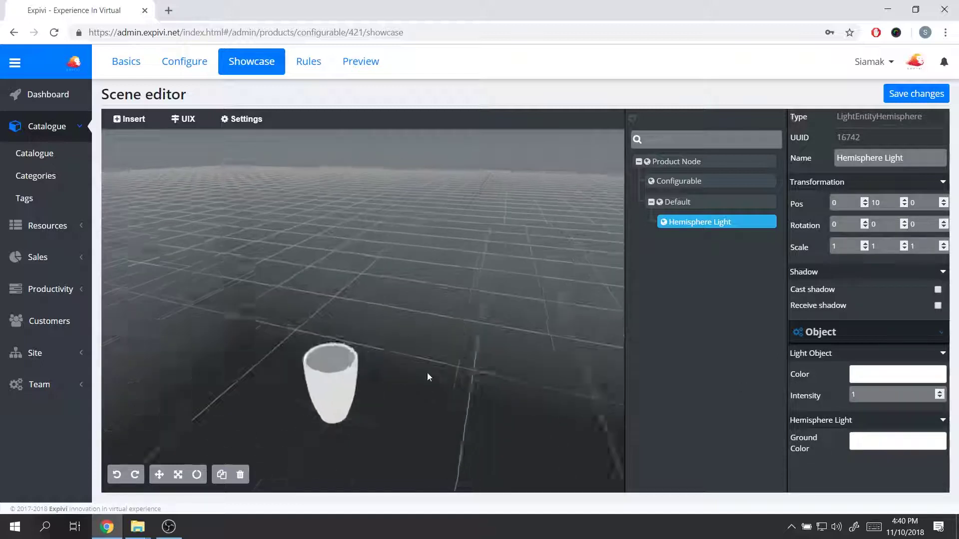
{"action": "left_click_drag", "start_coordinate": [427, 372], "coordinate": [495, 342]}
{"action": "right_click_drag", "start_coordinate": [496, 342], "coordinate": [427, 456]}
{"action": "scroll", "coordinate": [456, 417], "scroll_direction": "down", "scroll_amount": 5}
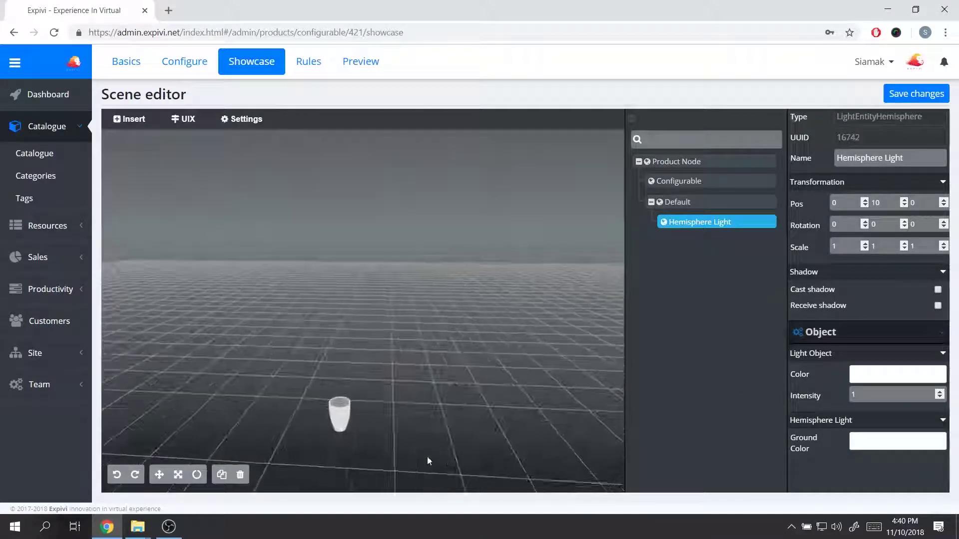
{"action": "scroll", "coordinate": [429, 444], "scroll_direction": "down", "scroll_amount": 10}
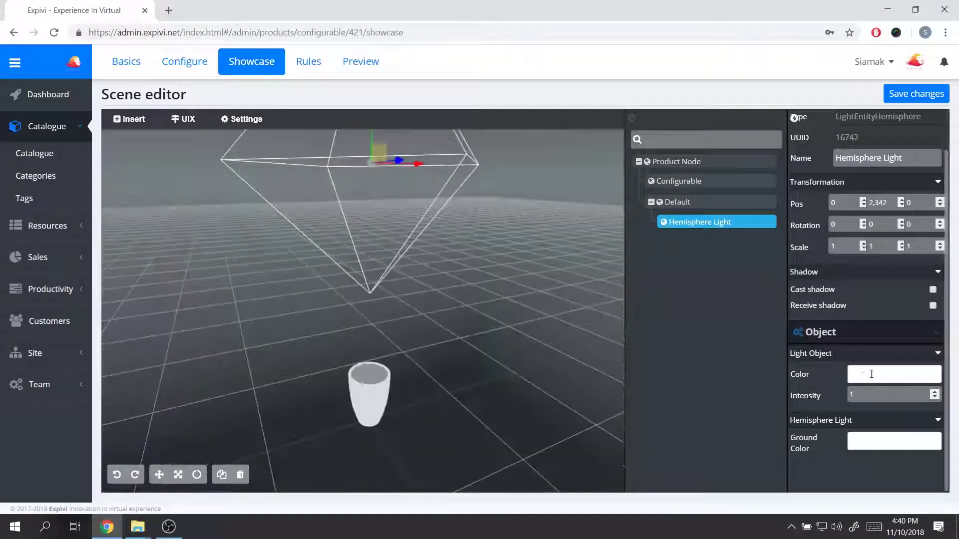
Step: Move the Hemisphere Light to one side of the pot, to an X position of about -1.184
{"action": "left_click", "coordinate": [871, 374]}
{"action": "left_click", "coordinate": [825, 385]}
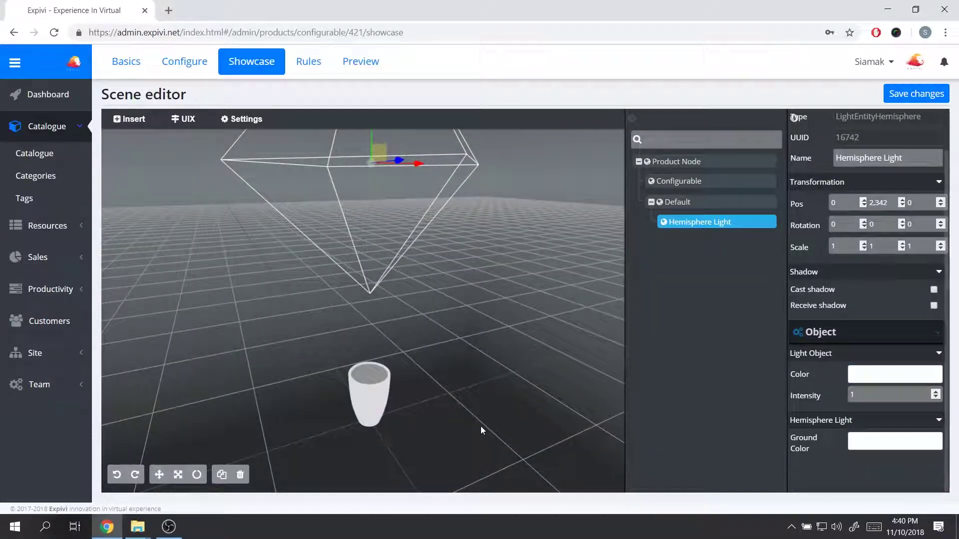
{"action": "left_click_drag", "start_coordinate": [448, 359], "coordinate": [442, 300]}
{"action": "left_click_drag", "start_coordinate": [407, 219], "coordinate": [213, 232]}
{"action": "left_click_drag", "start_coordinate": [377, 313], "coordinate": [302, 244]}
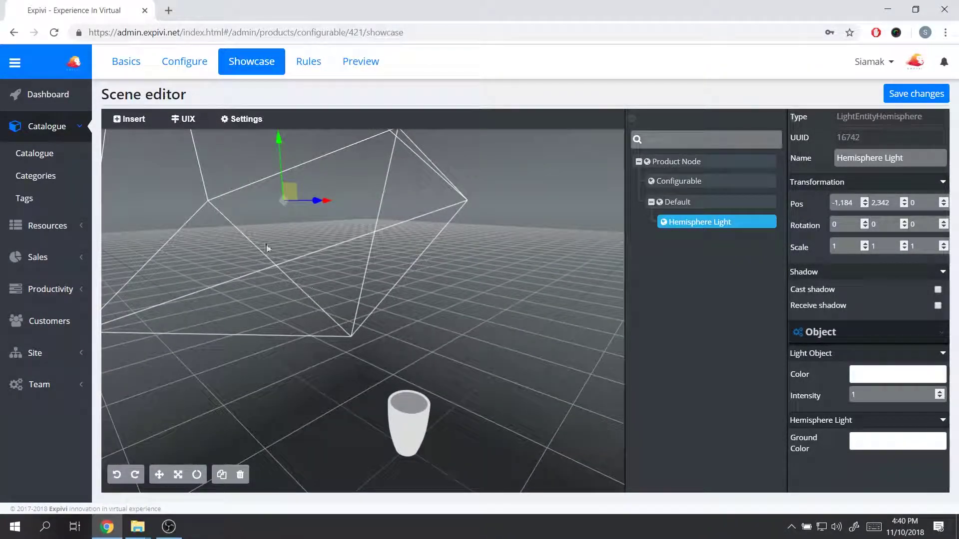
{"action": "left_click_drag", "start_coordinate": [439, 404], "coordinate": [338, 361]}
Step: Darken the Hemisphere Light's ground color to #393939 and check the shading on the pot
{"action": "left_click", "coordinate": [875, 440]}
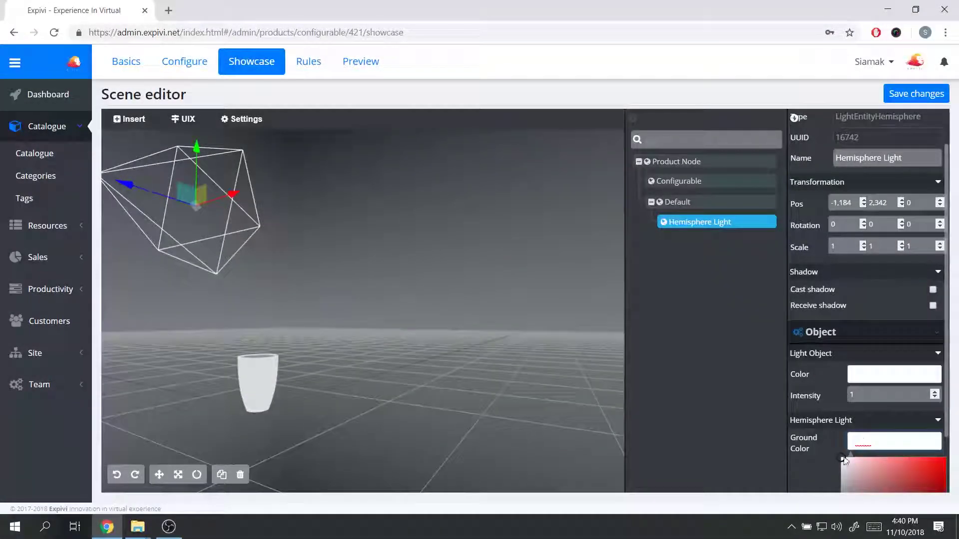
{"action": "scroll", "coordinate": [859, 439], "scroll_direction": "down", "scroll_amount": 3}
{"action": "left_click_drag", "start_coordinate": [841, 322], "coordinate": [841, 382]}
{"action": "left_click_drag", "start_coordinate": [343, 327], "coordinate": [483, 354]}
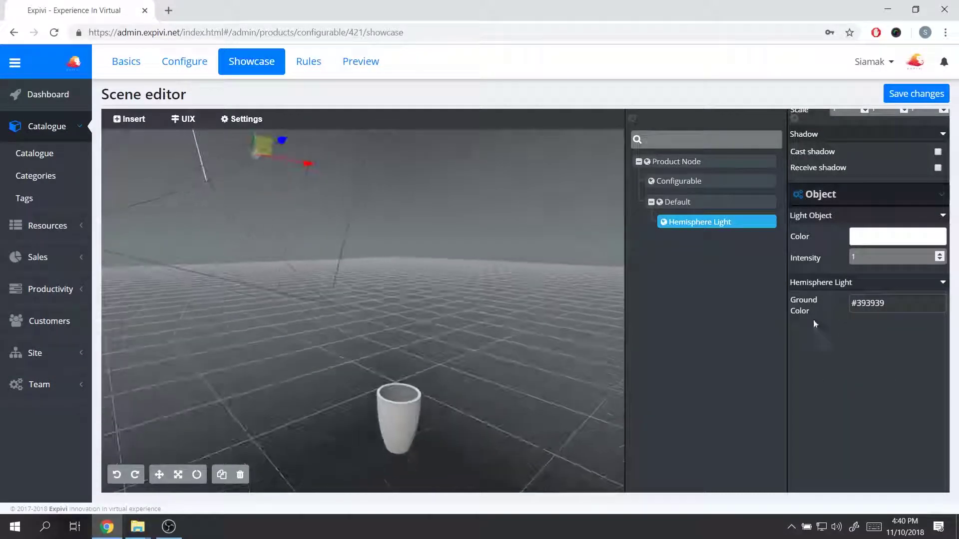
Step: Set the Hemisphere Light's main color to red (#df5656) and try moving the light around the pot
{"action": "left_click", "coordinate": [884, 236]}
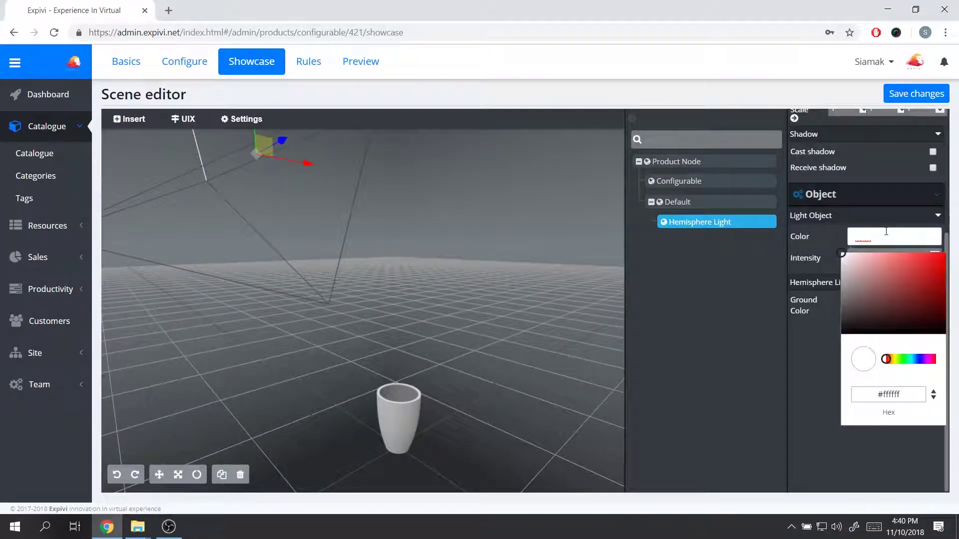
{"action": "mouse_move", "coordinate": [889, 272]}
{"action": "left_mouse_down"}
{"action": "mouse_move", "coordinate": [934, 264]}
{"action": "mouse_move", "coordinate": [897, 268]}
{"action": "left_mouse_up"}
{"action": "left_click_drag", "start_coordinate": [400, 428], "coordinate": [263, 415]}
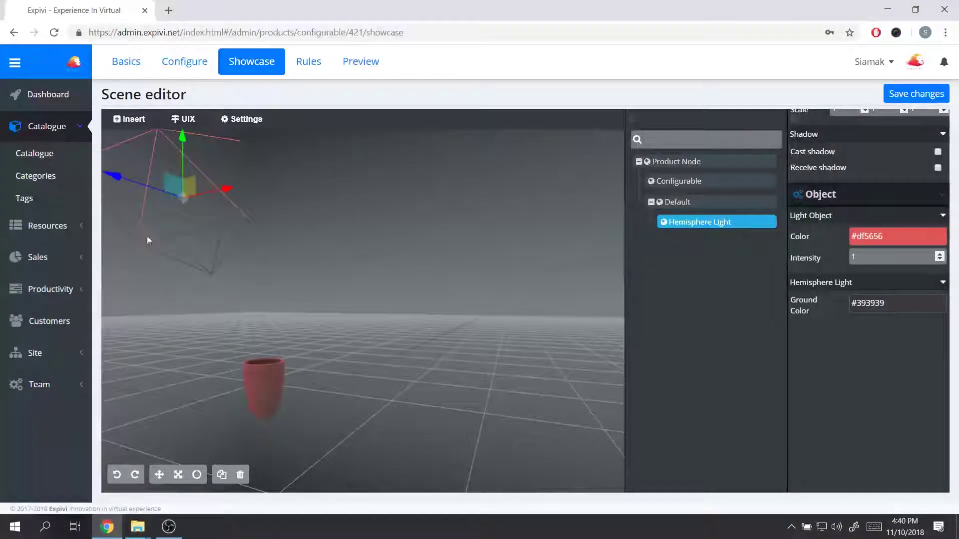
{"action": "left_click_drag", "start_coordinate": [214, 280], "coordinate": [319, 291]}
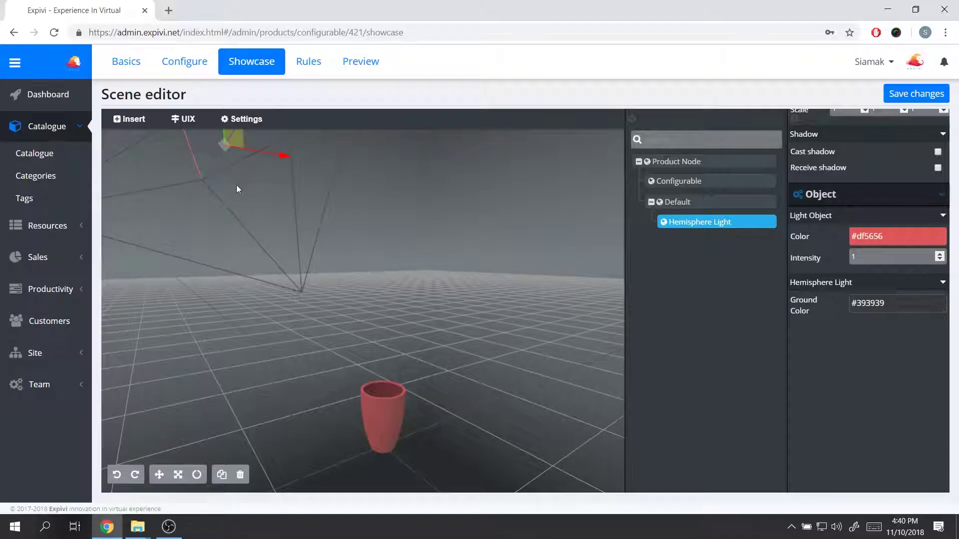
{"action": "left_click_drag", "start_coordinate": [238, 188], "coordinate": [293, 306]}
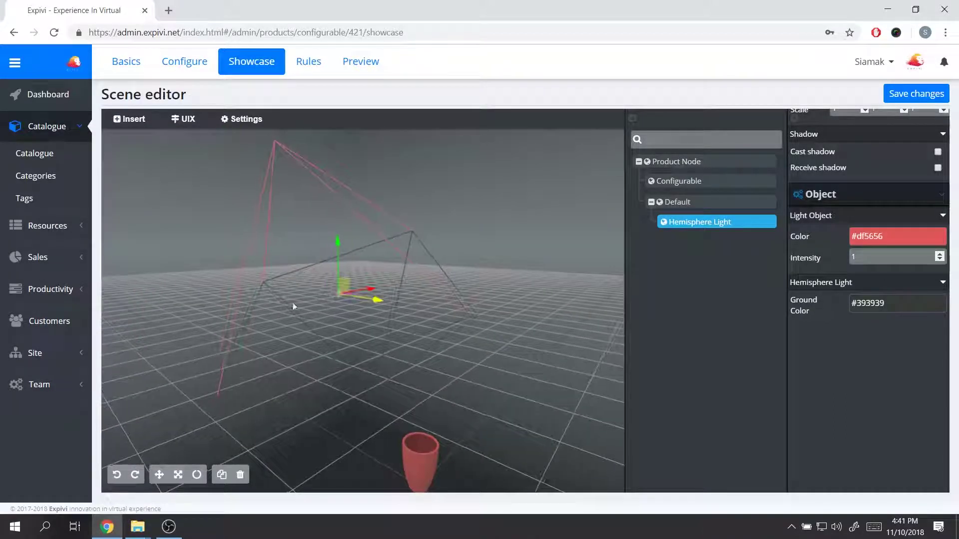
{"action": "left_click_drag", "start_coordinate": [345, 266], "coordinate": [448, 216]}
Step: Set the Hemisphere Light's ground color and then its main color to white
{"action": "left_click", "coordinate": [849, 312]}
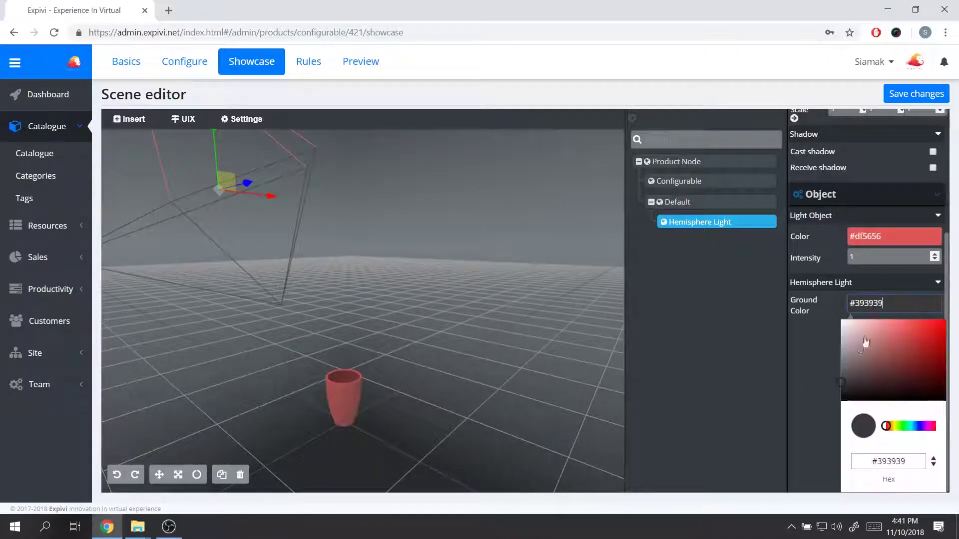
{"action": "left_click_drag", "start_coordinate": [841, 380], "coordinate": [843, 320]}
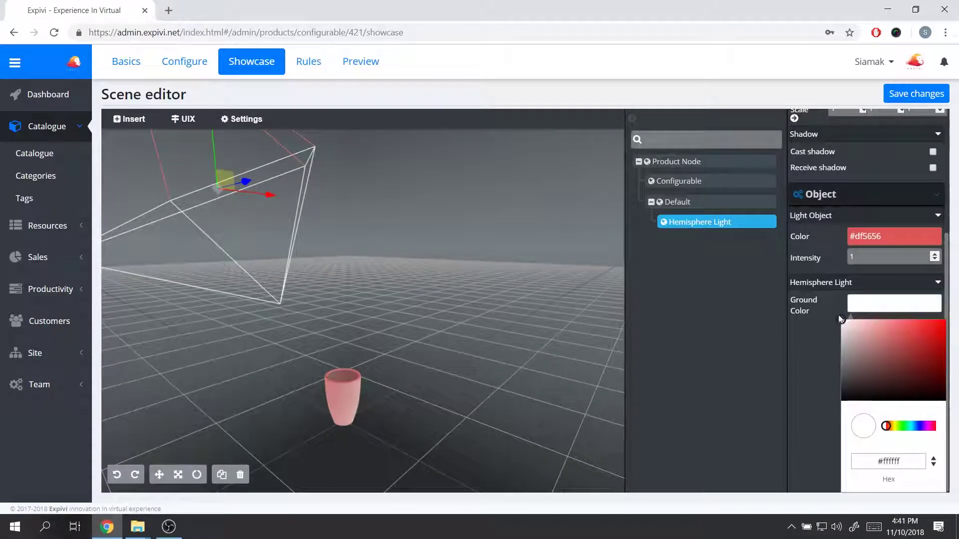
{"action": "left_click_drag", "start_coordinate": [586, 353], "coordinate": [373, 369]}
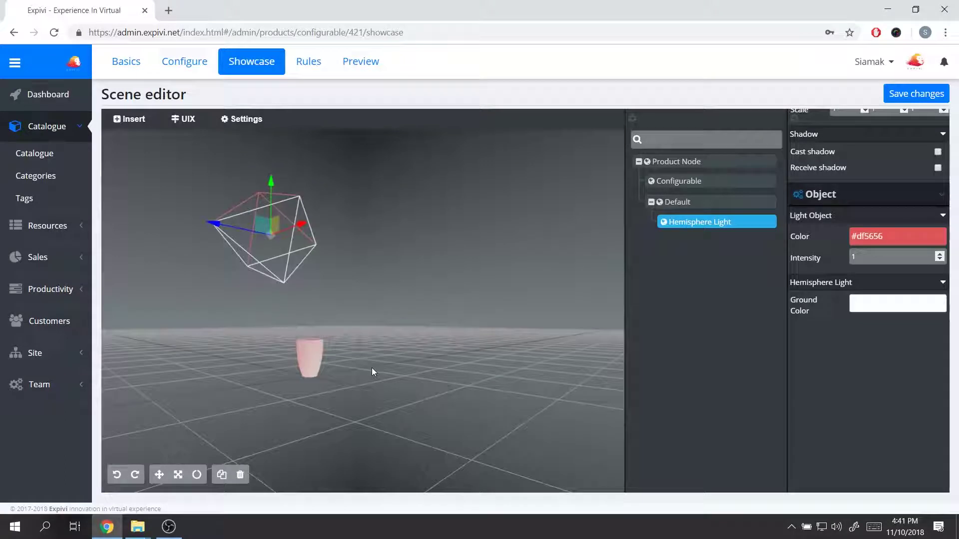
{"action": "left_click_drag", "start_coordinate": [324, 330], "coordinate": [358, 347]}
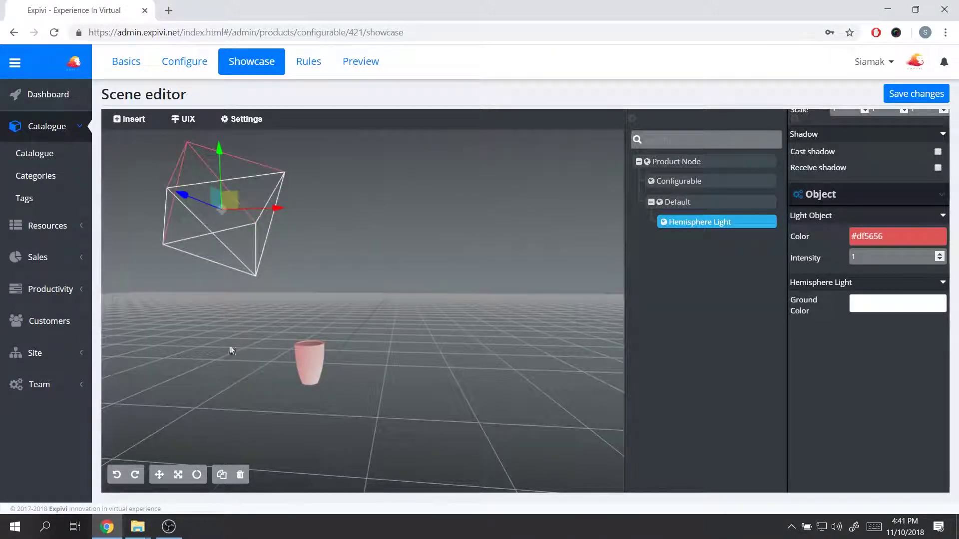
{"action": "left_click_drag", "start_coordinate": [244, 368], "coordinate": [378, 369]}
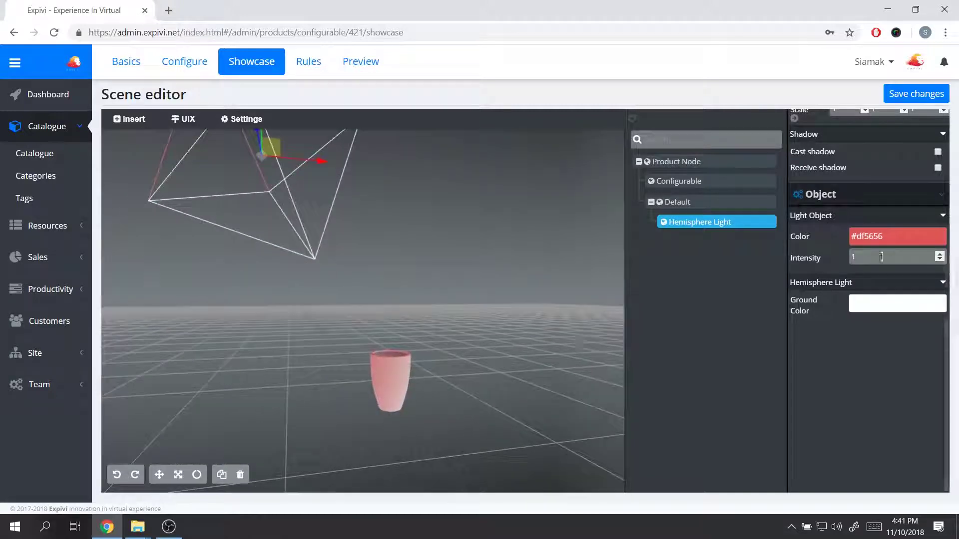
{"action": "left_click", "coordinate": [901, 241]}
{"action": "left_click_drag", "start_coordinate": [851, 294], "coordinate": [834, 263]}
{"action": "left_click", "coordinate": [821, 246]}
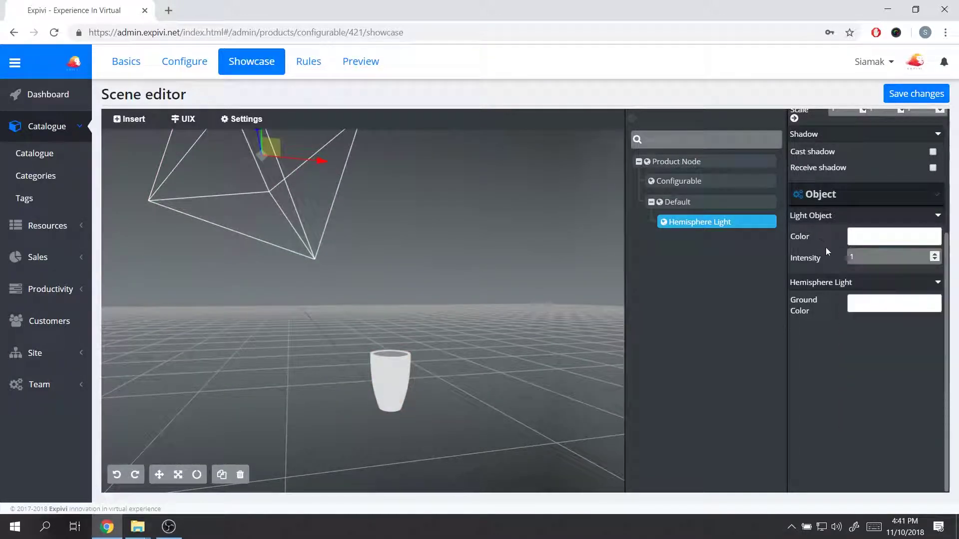
Step: Set the Hemisphere Light's ground color to #afafaf and its main color to #acacac
{"action": "left_click", "coordinate": [864, 307]}
{"action": "left_click_drag", "start_coordinate": [848, 326], "coordinate": [811, 341]}
{"action": "left_click", "coordinate": [811, 341]}
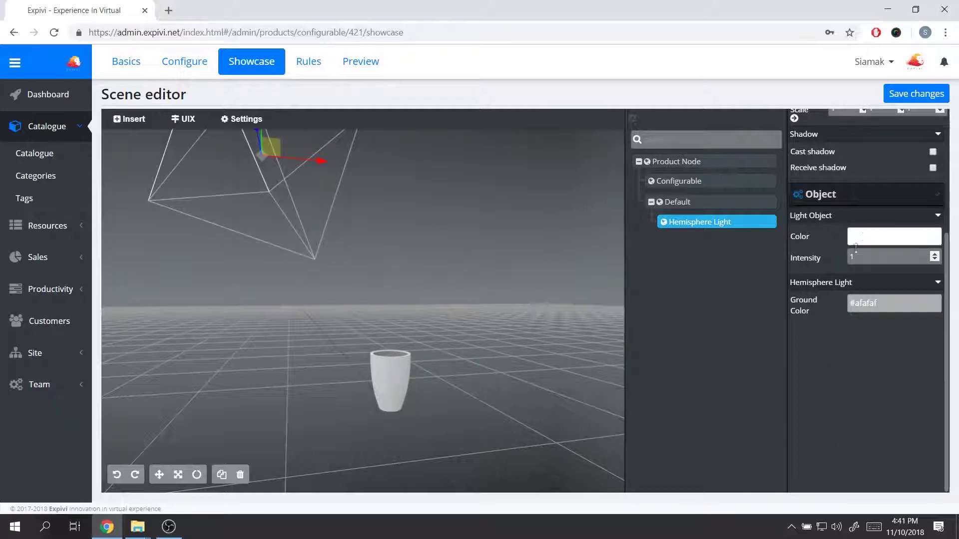
{"action": "left_click", "coordinate": [854, 244]}
{"action": "mouse_move", "coordinate": [845, 272]}
{"action": "left_mouse_down"}
{"action": "mouse_move", "coordinate": [831, 293]}
{"action": "mouse_move", "coordinate": [835, 276]}
{"action": "left_mouse_up"}
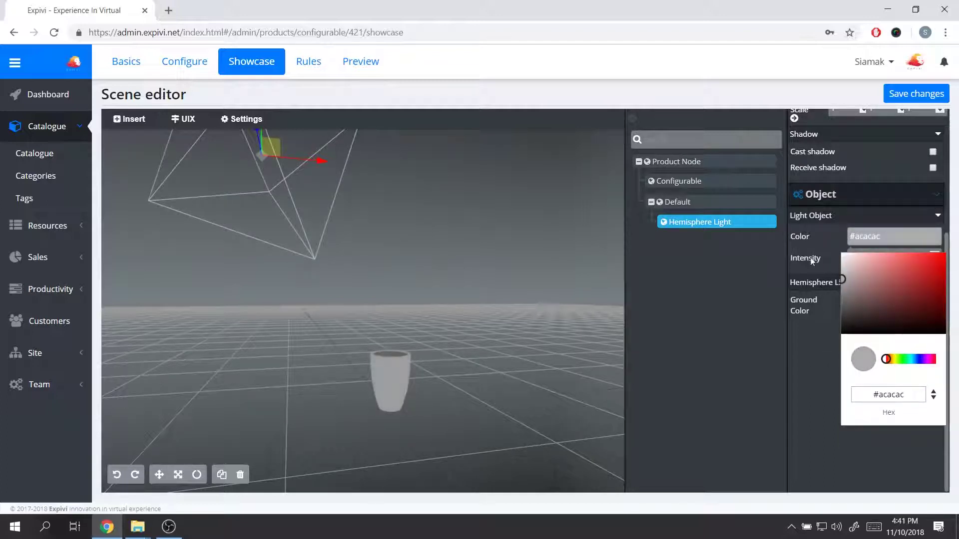
{"action": "left_click", "coordinate": [787, 265]}
Step: Insert a Directional light into the scene and select it
{"action": "scroll", "coordinate": [428, 368], "scroll_direction": "up", "scroll_amount": 5}
{"action": "left_click_drag", "start_coordinate": [428, 367], "coordinate": [428, 341]}
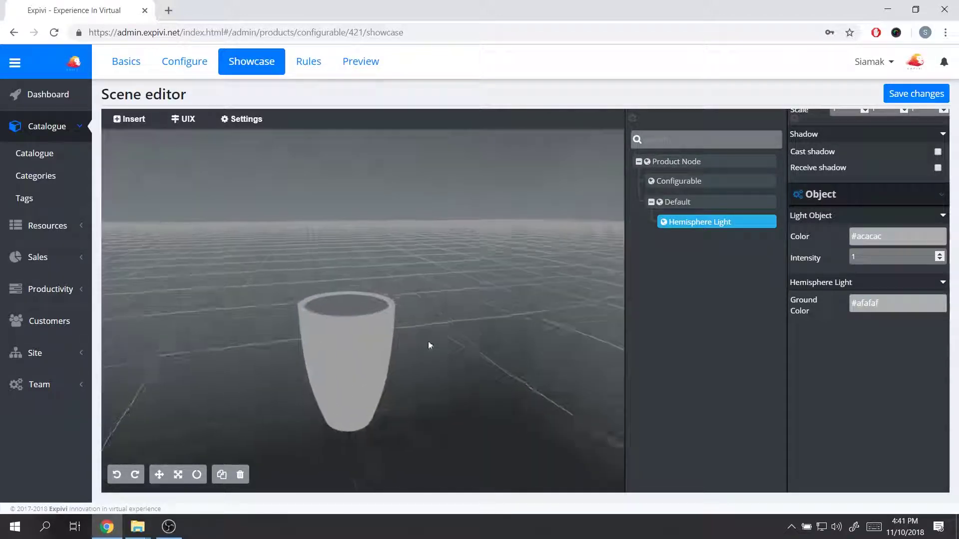
{"action": "left_click_drag", "start_coordinate": [343, 273], "coordinate": [227, 258]}
{"action": "left_click", "coordinate": [147, 121]}
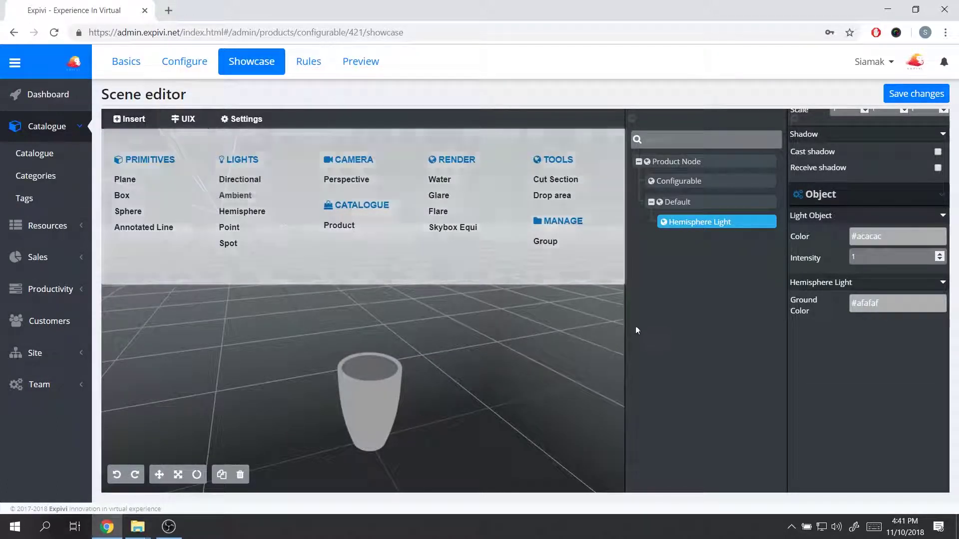
{"action": "left_click", "coordinate": [135, 124]}
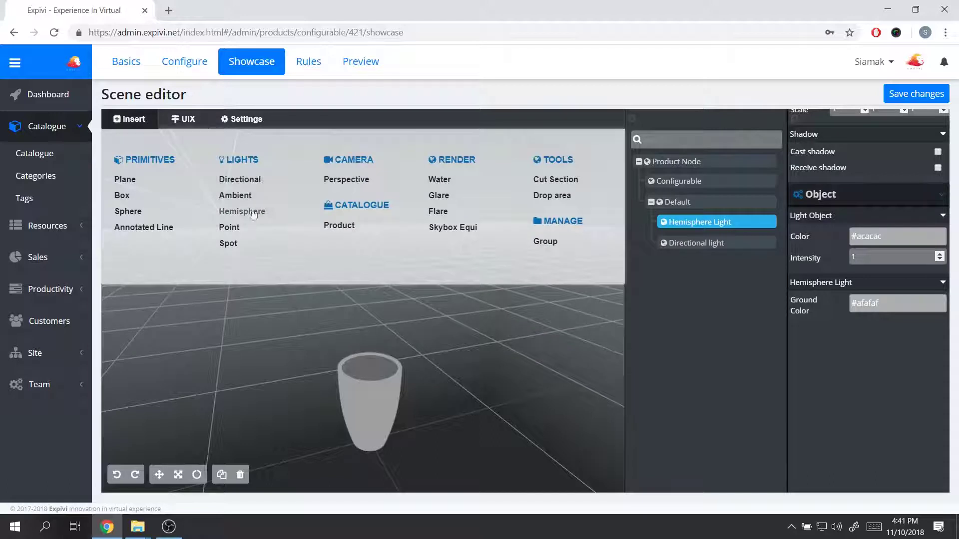
{"action": "scroll", "coordinate": [414, 289], "scroll_direction": "down", "scroll_amount": 5}
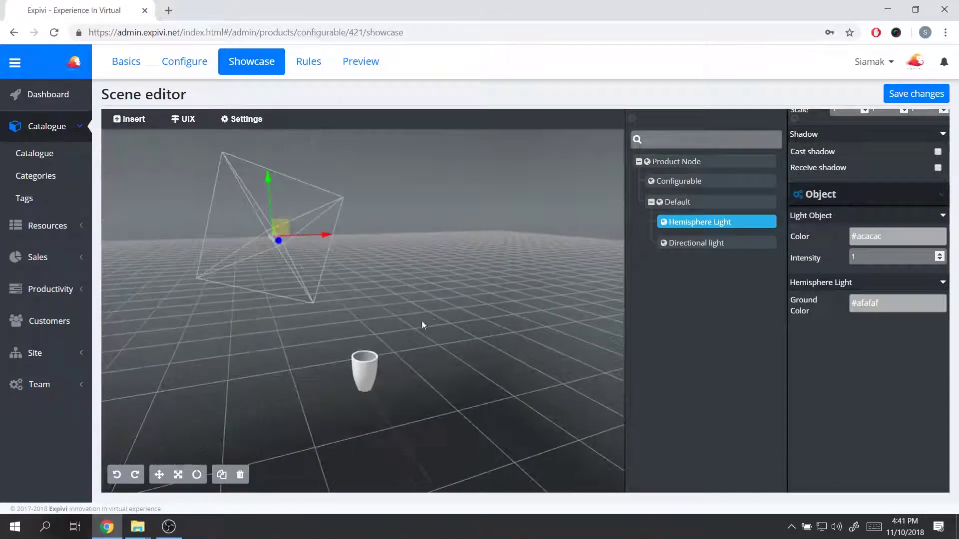
{"action": "left_click_drag", "start_coordinate": [315, 223], "coordinate": [415, 258]}
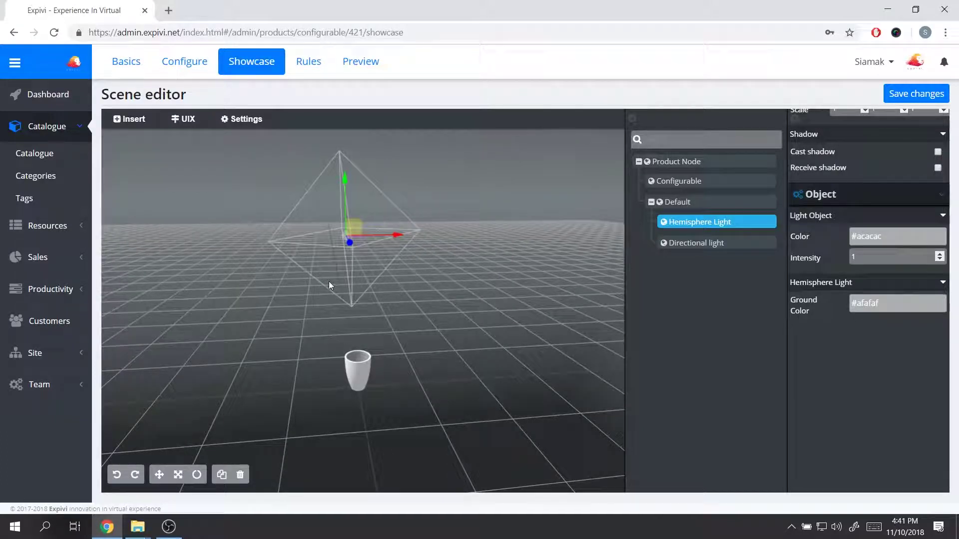
{"action": "left_click", "coordinate": [129, 119]}
{"action": "left_click", "coordinate": [696, 245]}
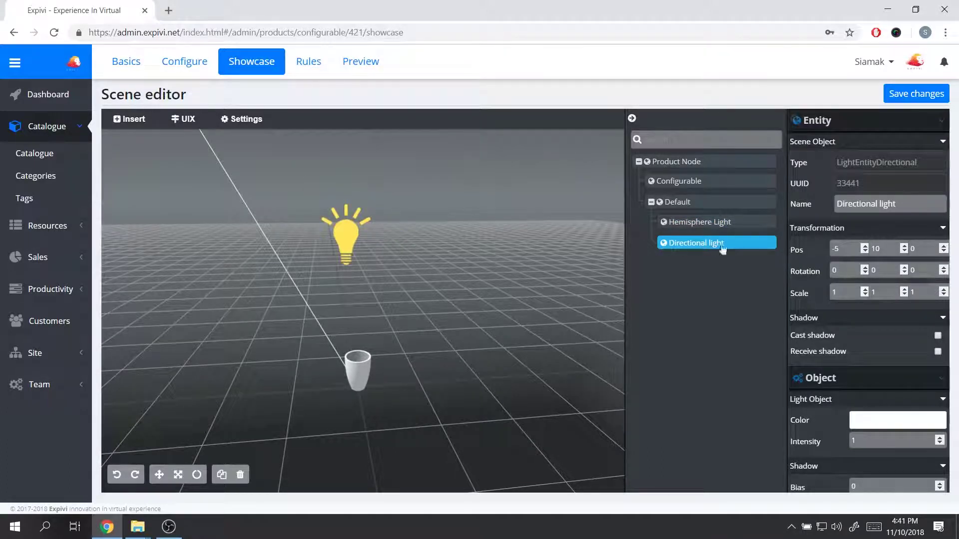
Step: Move the Directional light down and closer to the pot, to about -2.796, 4.571, 3.474
{"action": "scroll", "coordinate": [408, 387], "scroll_direction": "down", "scroll_amount": 10}
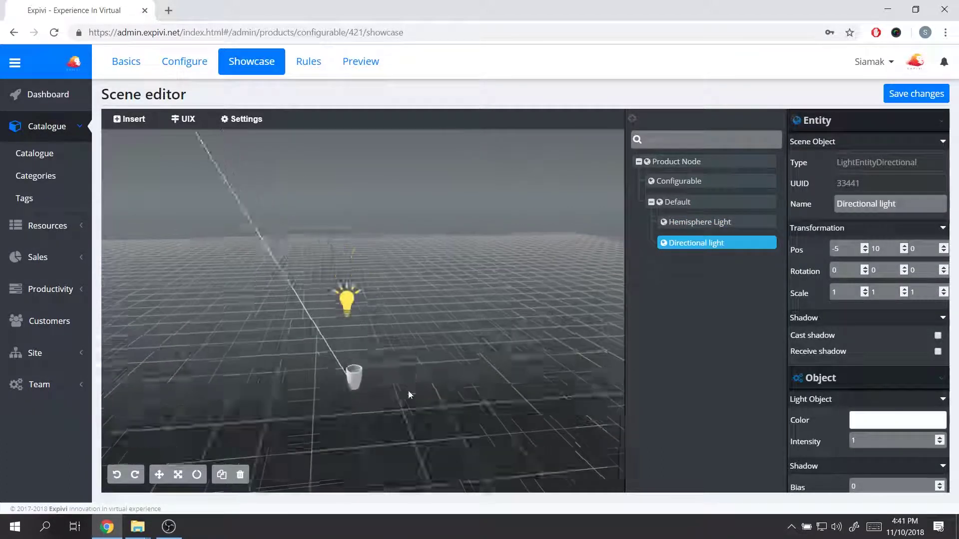
{"action": "scroll", "coordinate": [436, 374], "scroll_direction": "down", "scroll_amount": 5}
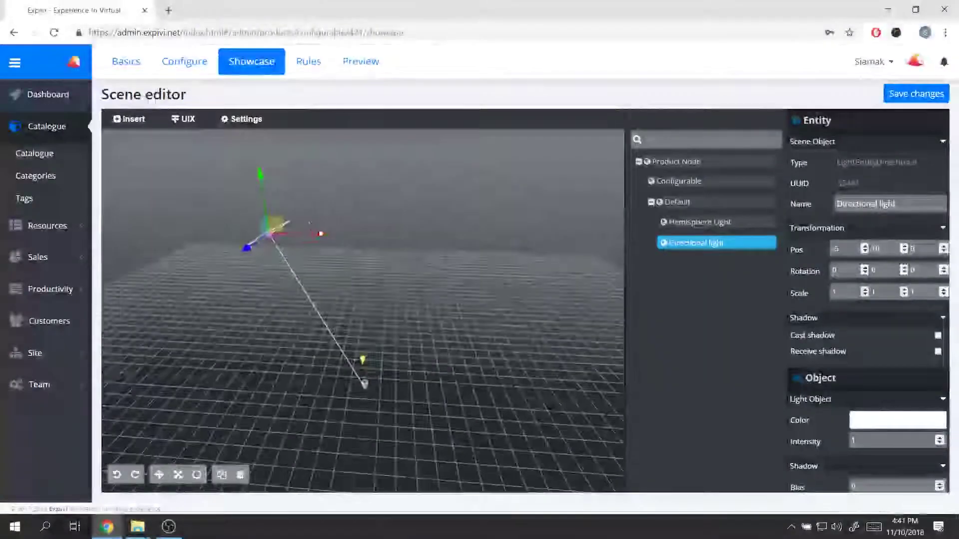
{"action": "left_click_drag", "start_coordinate": [272, 186], "coordinate": [284, 279]}
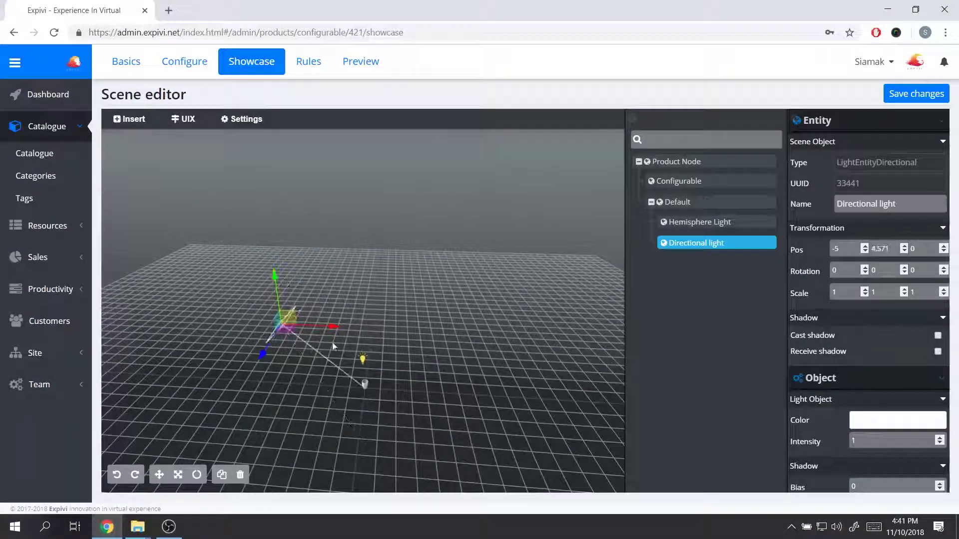
{"action": "left_click_drag", "start_coordinate": [335, 327], "coordinate": [369, 330]}
{"action": "left_click_drag", "start_coordinate": [308, 349], "coordinate": [291, 396]}
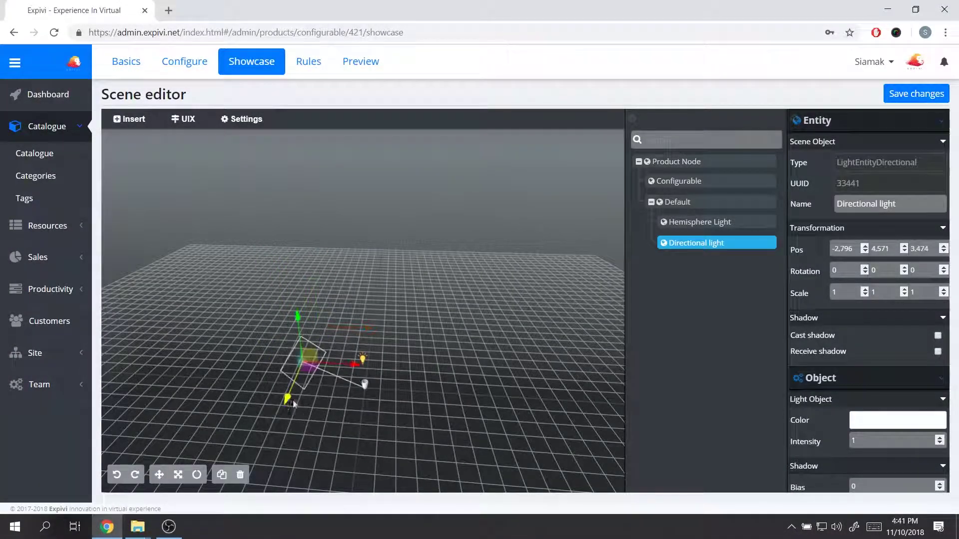
Step: Examine the Directional light's effect on the pot from several angles and distances
{"action": "left_click_drag", "start_coordinate": [405, 409], "coordinate": [343, 363]}
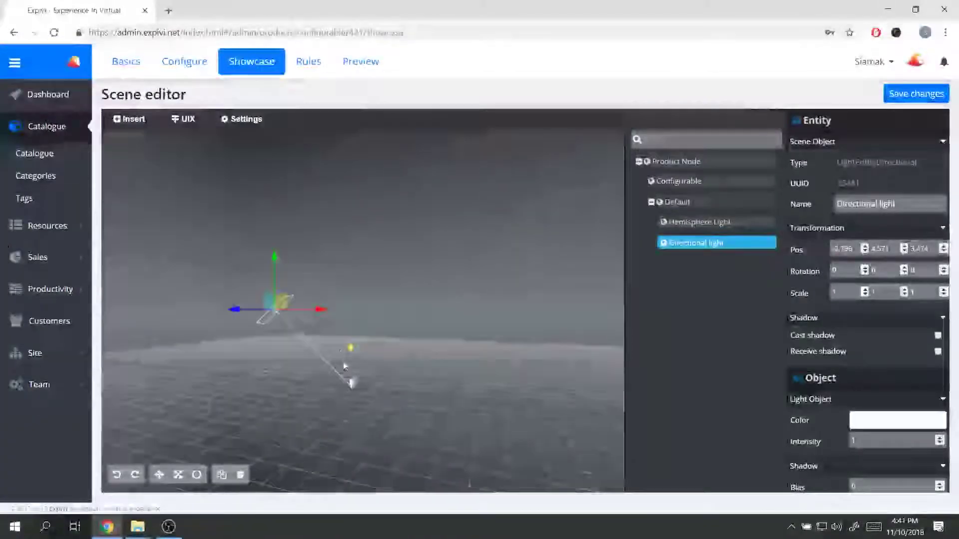
{"action": "scroll", "coordinate": [364, 415], "scroll_direction": "up", "scroll_amount": 2}
{"action": "scroll", "coordinate": [364, 415], "scroll_direction": "up", "scroll_amount": 3}
{"action": "right_click_drag", "start_coordinate": [364, 415], "coordinate": [401, 307]}
{"action": "scroll", "coordinate": [401, 306], "scroll_direction": "up", "scroll_amount": 3}
{"action": "left_click_drag", "start_coordinate": [401, 307], "coordinate": [392, 336]}
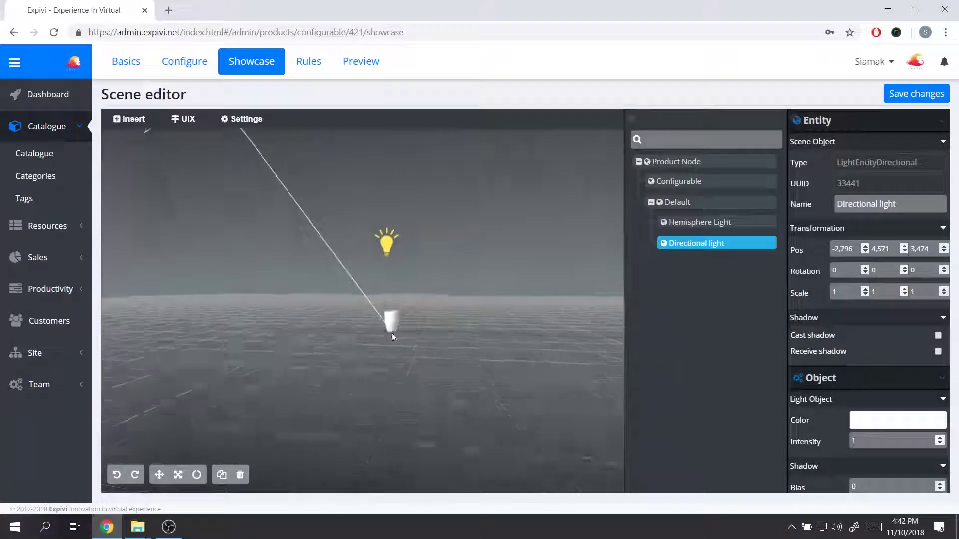
{"action": "scroll", "coordinate": [396, 352], "scroll_direction": "up", "scroll_amount": 4}
{"action": "right_click_drag", "start_coordinate": [438, 318], "coordinate": [423, 364]}
{"action": "scroll", "coordinate": [430, 339], "scroll_direction": "down", "scroll_amount": 5}
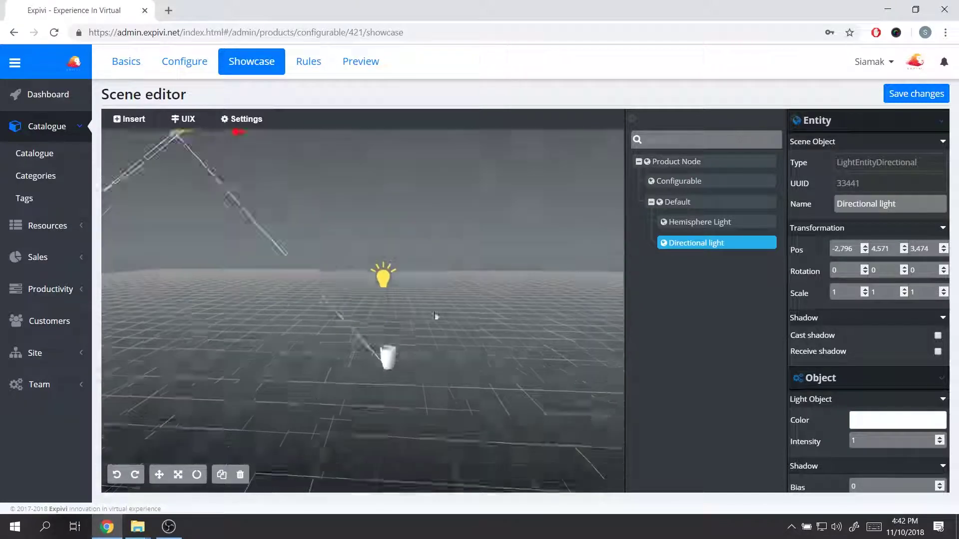
{"action": "right_click_drag", "start_coordinate": [437, 316], "coordinate": [407, 372]}
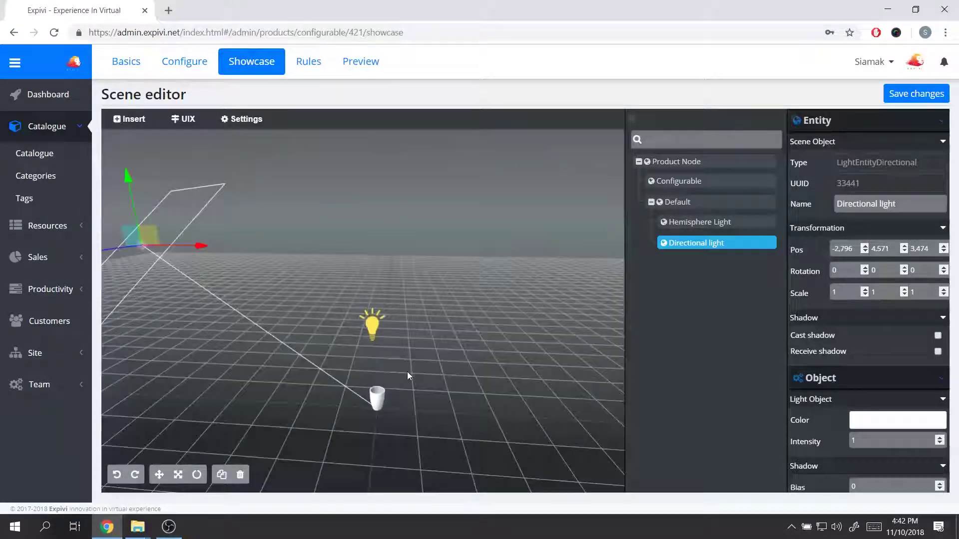
{"action": "left_click", "coordinate": [198, 476]}
{"action": "left_click_drag", "start_coordinate": [208, 362], "coordinate": [275, 343]}
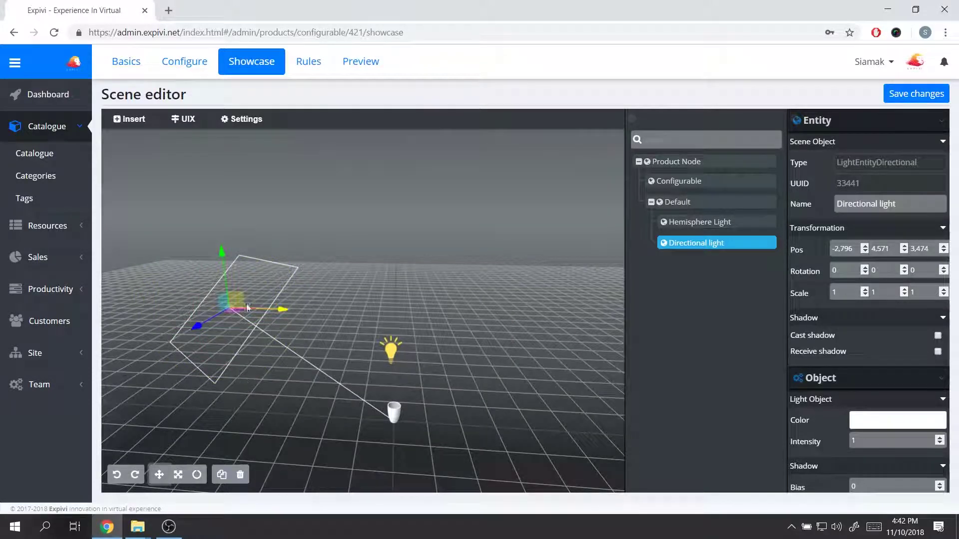
{"action": "left_click_drag", "start_coordinate": [390, 410], "coordinate": [367, 392]}
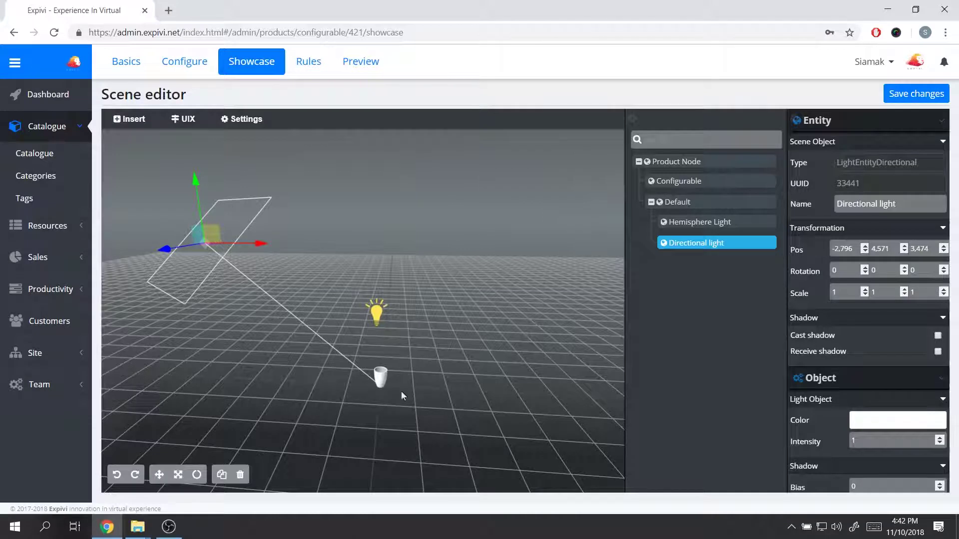
{"action": "scroll", "coordinate": [402, 394], "scroll_direction": "up", "scroll_amount": 5}
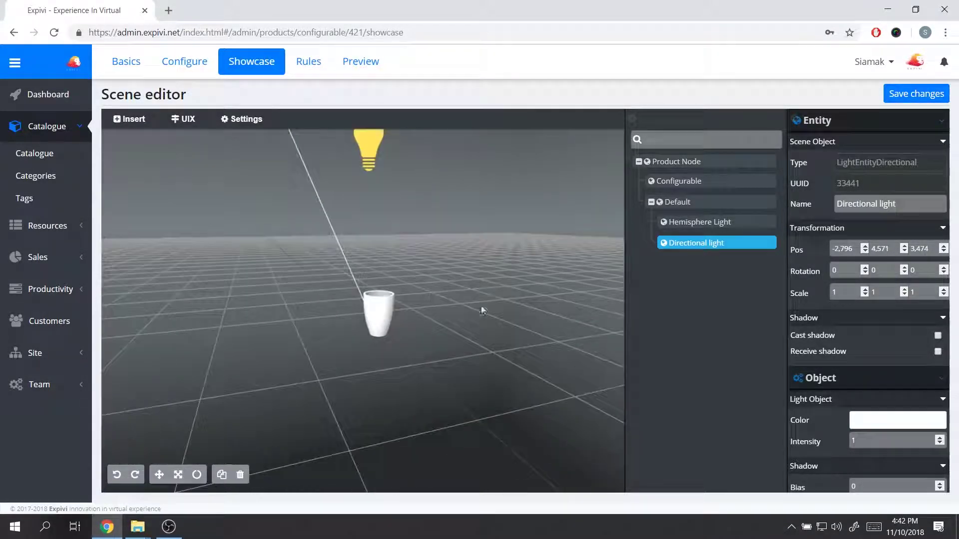
Step: Activate the Directional light's target and shift it slightly at the pot's base, to about 0.015, 0, 0.175
{"action": "scroll", "coordinate": [873, 342], "scroll_direction": "down", "scroll_amount": 3}
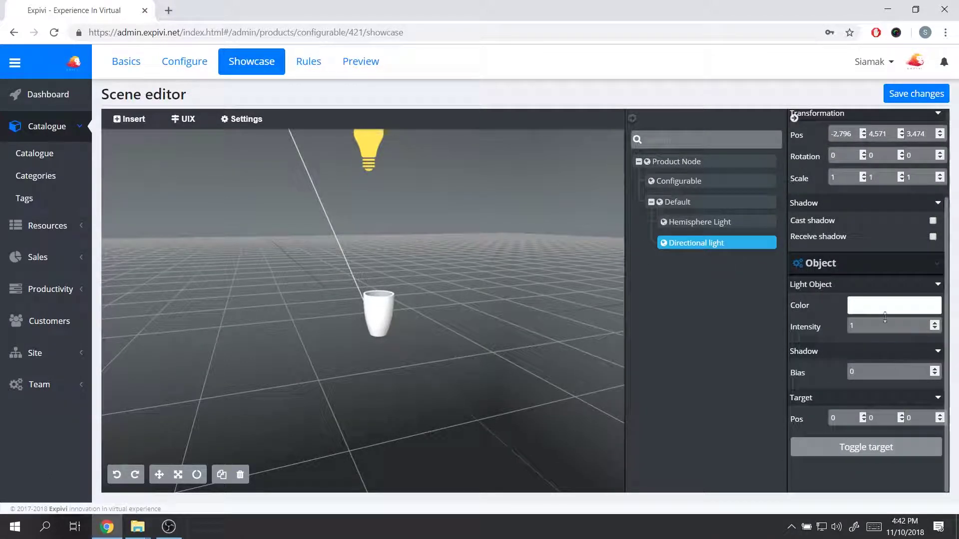
{"action": "left_click", "coordinate": [893, 447]}
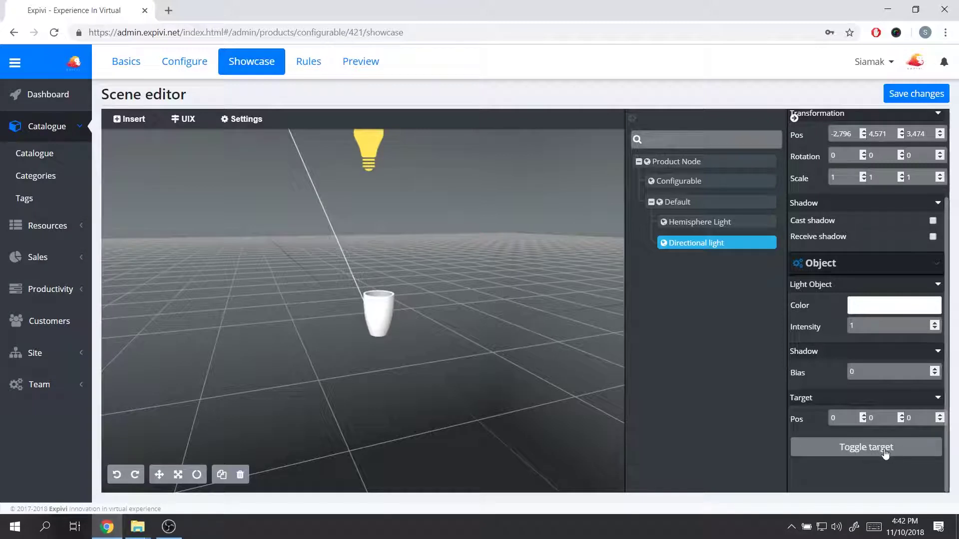
{"action": "scroll", "coordinate": [431, 290], "scroll_direction": "down", "scroll_amount": 5}
{"action": "right_click_drag", "start_coordinate": [434, 285], "coordinate": [425, 331]}
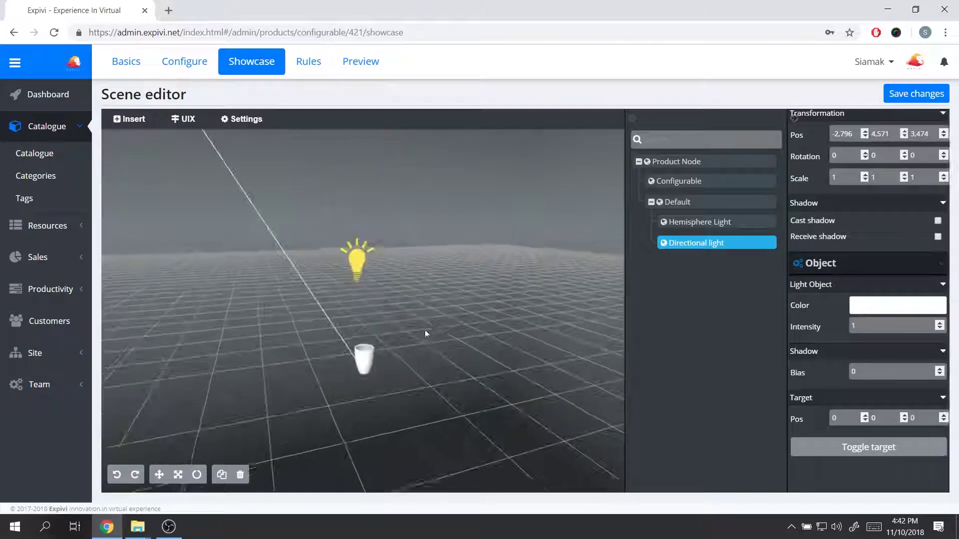
{"action": "scroll", "coordinate": [427, 325], "scroll_direction": "down", "scroll_amount": 4}
{"action": "right_click_drag", "start_coordinate": [435, 287], "coordinate": [433, 322]}
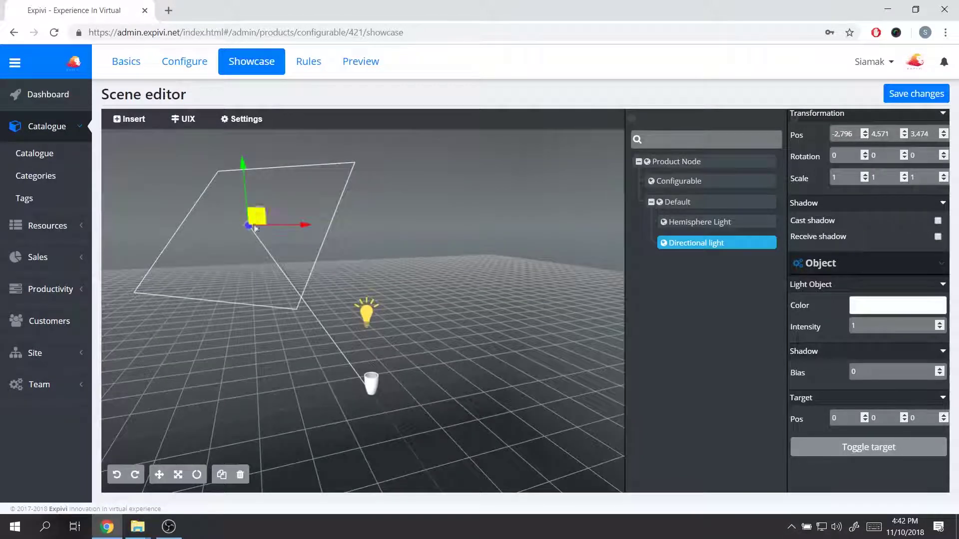
{"action": "left_click", "coordinate": [802, 447]}
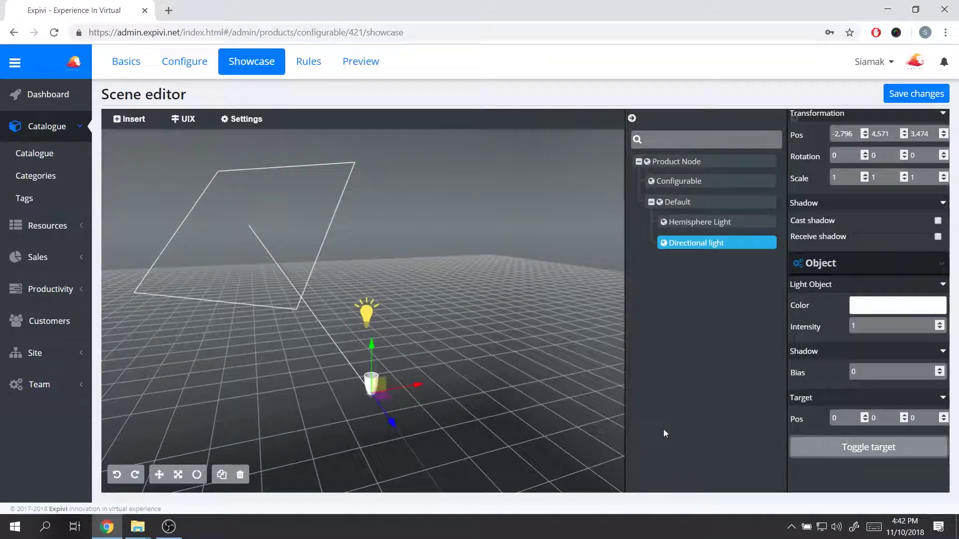
{"action": "mouse_move", "coordinate": [386, 402]}
{"action": "left_mouse_down"}
{"action": "mouse_move", "coordinate": [231, 389]}
{"action": "mouse_move", "coordinate": [229, 364]}
{"action": "mouse_move", "coordinate": [269, 342]}
{"action": "mouse_move", "coordinate": [393, 403]}
{"action": "left_mouse_up"}
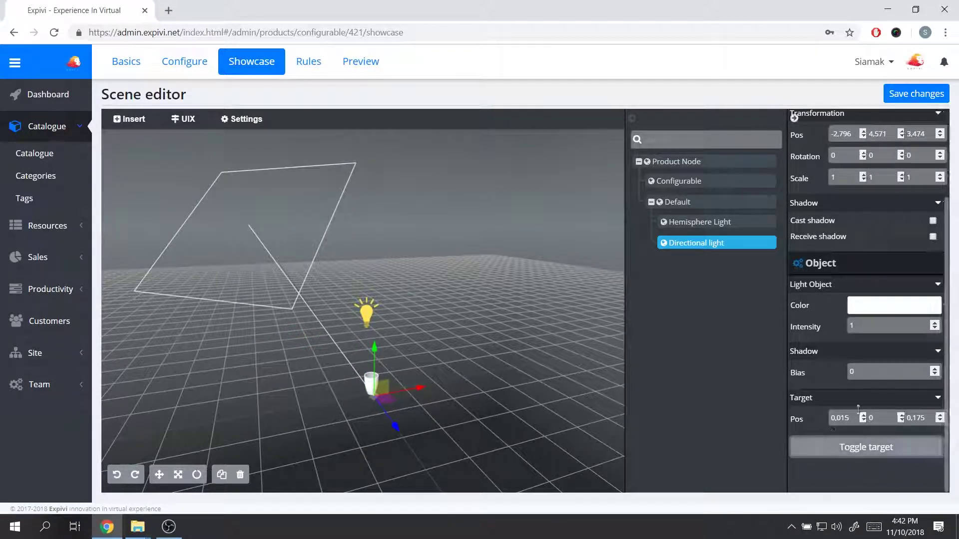
Step: Return control from the target to the Directional light and move the light to about -3.083, 5.206, 4.287
{"action": "left_click_drag", "start_coordinate": [457, 340], "coordinate": [453, 303]}
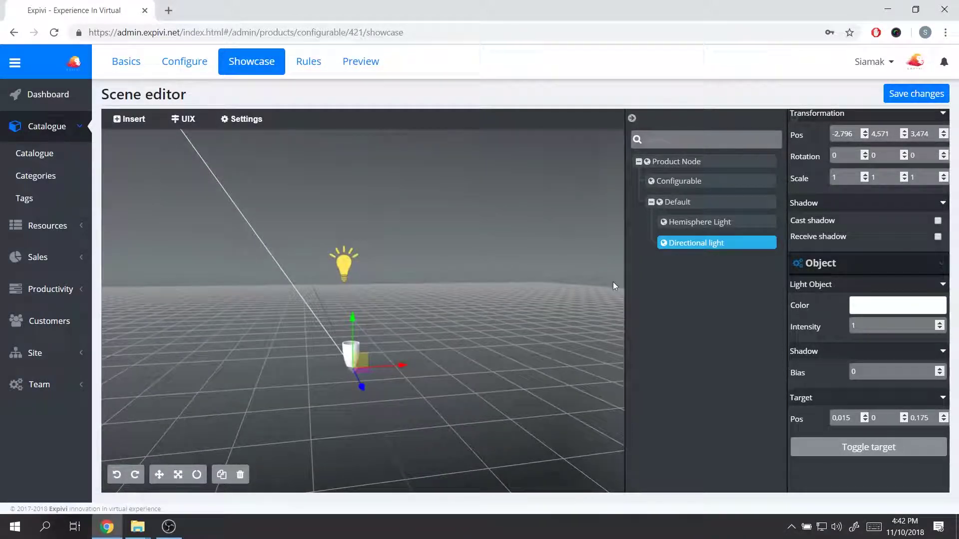
{"action": "scroll", "coordinate": [478, 320], "scroll_direction": "up", "scroll_amount": 12}
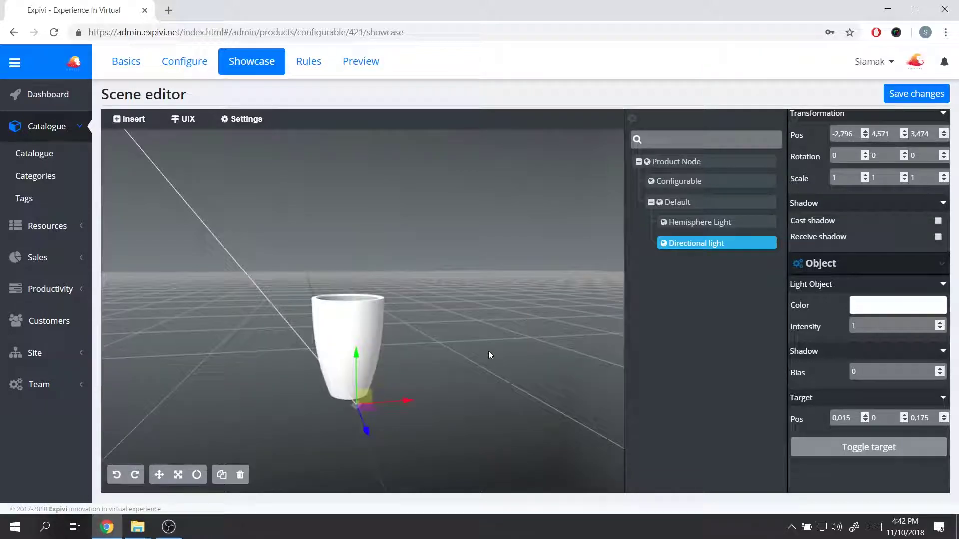
{"action": "scroll", "coordinate": [465, 316], "scroll_direction": "down", "scroll_amount": 8}
{"action": "left_click_drag", "start_coordinate": [474, 298], "coordinate": [543, 298]}
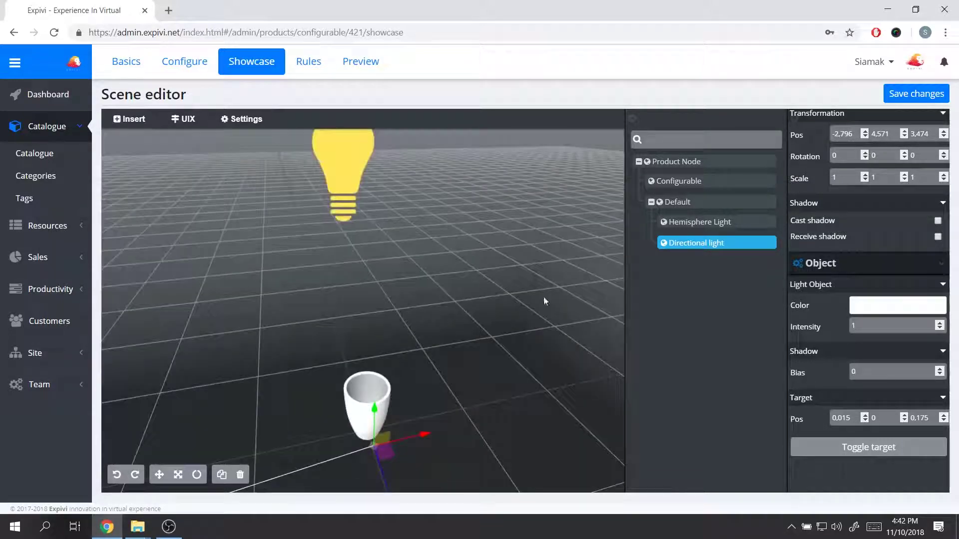
{"action": "left_click", "coordinate": [909, 452]}
{"action": "scroll", "coordinate": [377, 323], "scroll_direction": "down", "scroll_amount": 4}
{"action": "left_click_drag", "start_coordinate": [377, 323], "coordinate": [499, 352]}
{"action": "scroll", "coordinate": [456, 331], "scroll_direction": "down", "scroll_amount": 5}
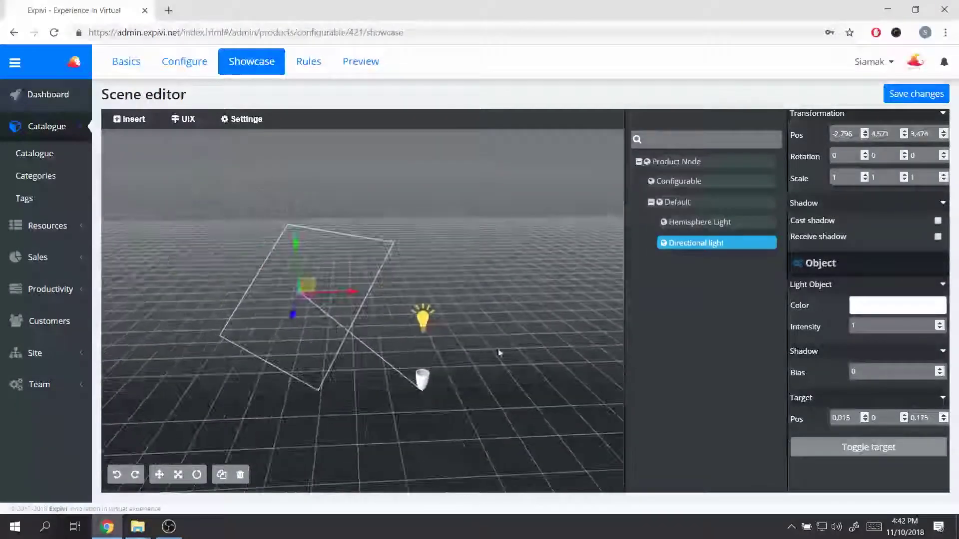
{"action": "left_click_drag", "start_coordinate": [290, 320], "coordinate": [280, 345]}
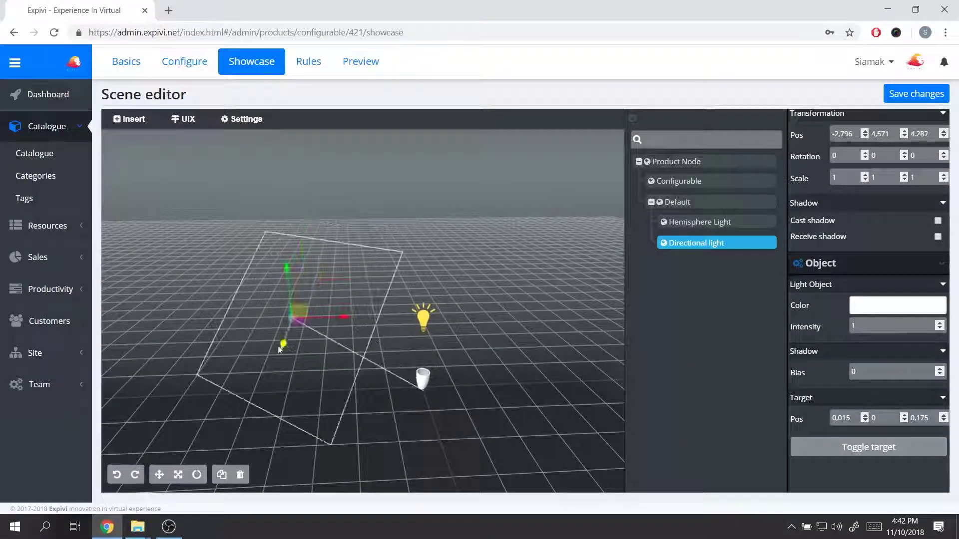
{"action": "mouse_move", "coordinate": [329, 320]}
{"action": "left_mouse_down"}
{"action": "mouse_move", "coordinate": [574, 303]}
{"action": "mouse_move", "coordinate": [314, 312]}
{"action": "left_mouse_up"}
{"action": "left_click_drag", "start_coordinate": [266, 283], "coordinate": [267, 209]}
Step: Inspect the pot's shading under the repositioned Directional light up close and from the side
{"action": "left_click_drag", "start_coordinate": [430, 352], "coordinate": [393, 337]}
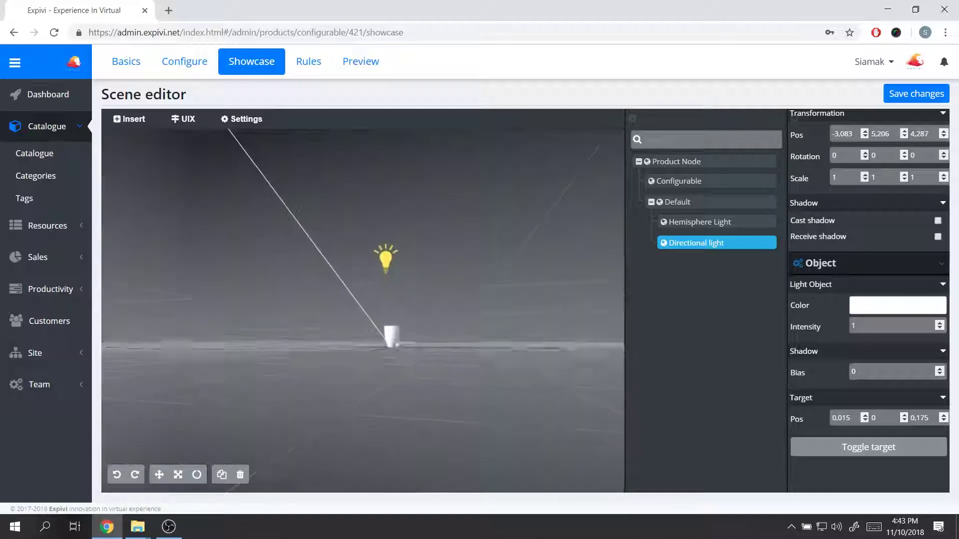
{"action": "scroll", "coordinate": [386, 378], "scroll_direction": "up", "scroll_amount": 5}
{"action": "scroll", "coordinate": [388, 378], "scroll_direction": "up", "scroll_amount": 5}
{"action": "left_click_drag", "start_coordinate": [388, 378], "coordinate": [323, 319]}
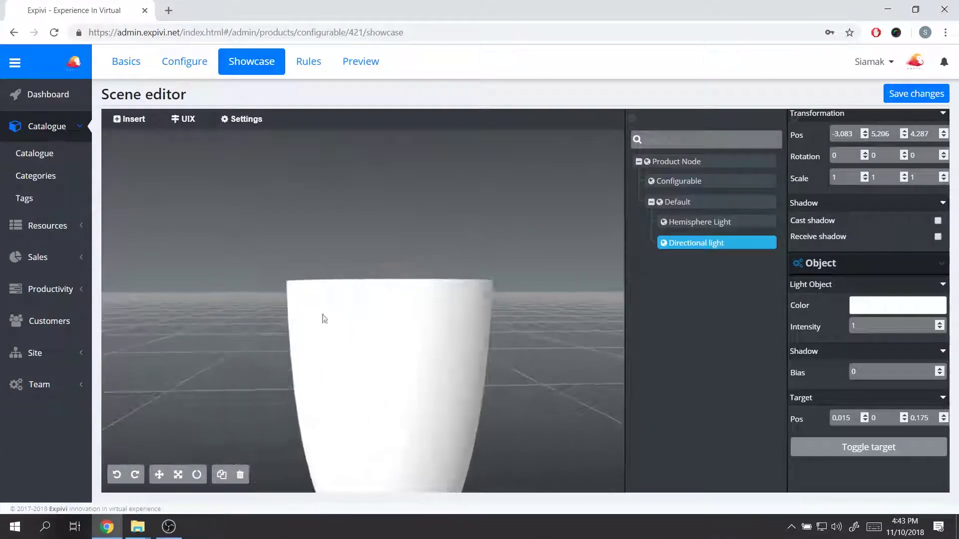
{"action": "left_click_drag", "start_coordinate": [417, 290], "coordinate": [324, 355]}
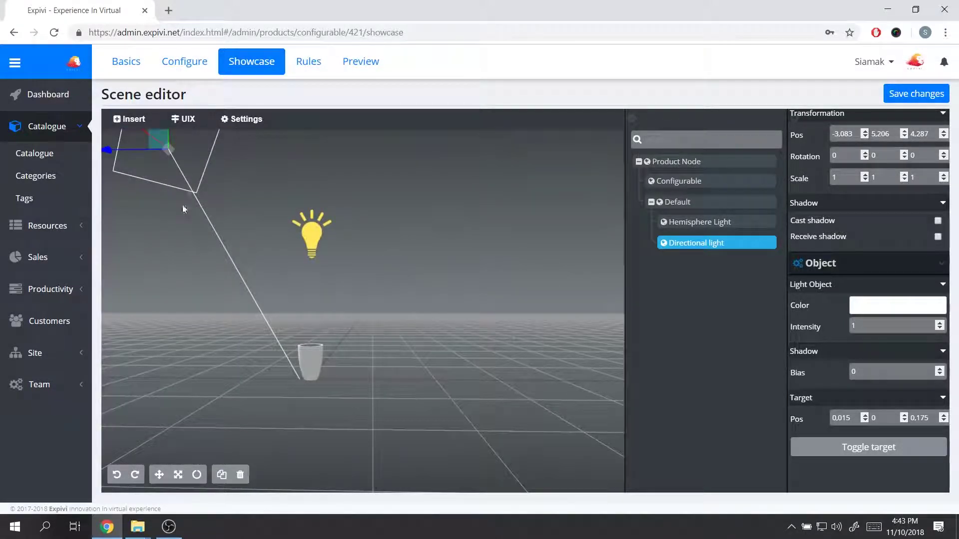
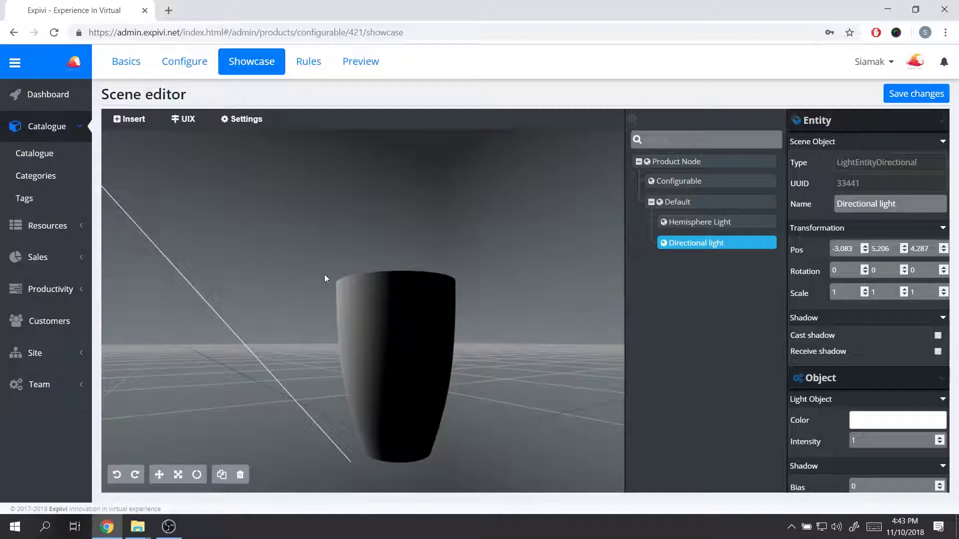
Step: Select the Hemisphere Light and set its intensity to 0.8
{"action": "left_click_drag", "start_coordinate": [324, 285], "coordinate": [263, 151]}
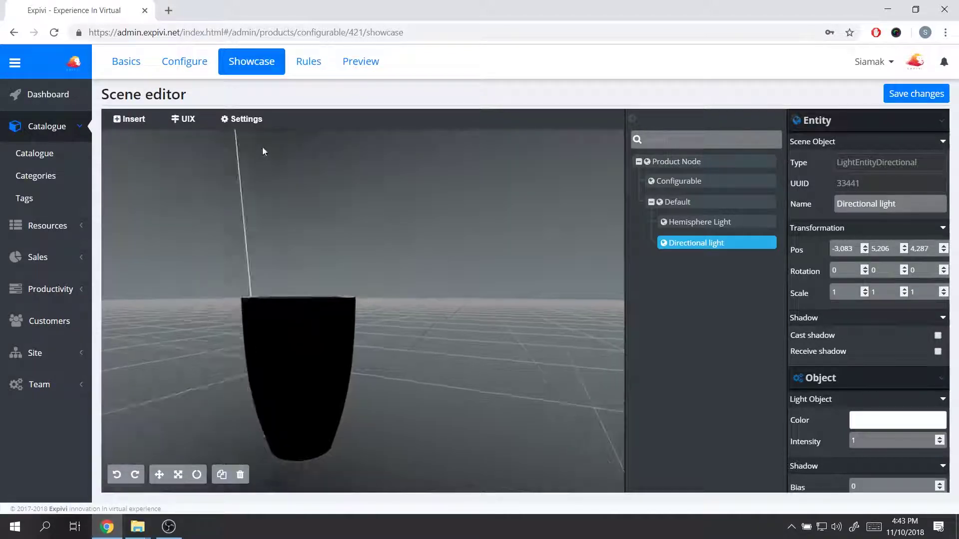
{"action": "left_click_drag", "start_coordinate": [385, 327], "coordinate": [480, 344]}
{"action": "left_click", "coordinate": [691, 223]}
{"action": "left_click_drag", "start_coordinate": [391, 300], "coordinate": [396, 332]}
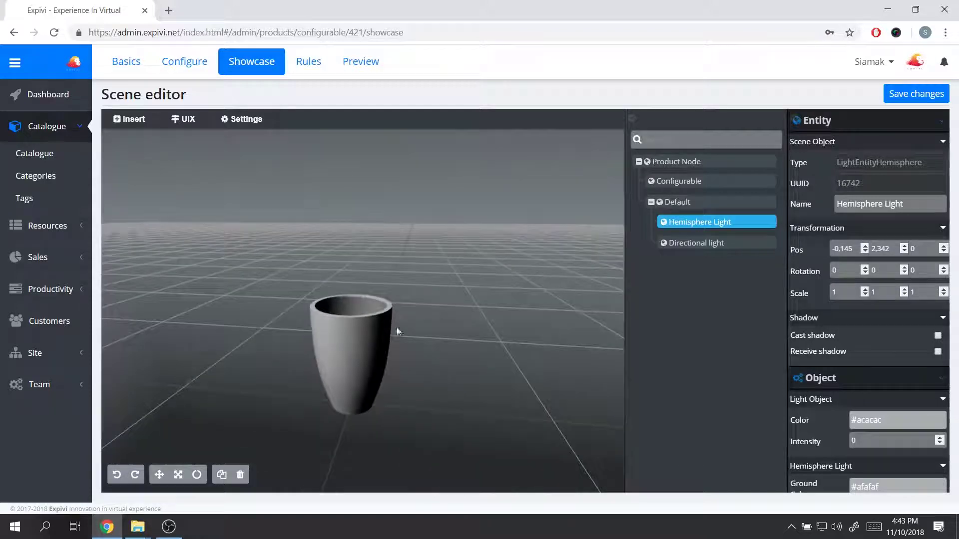
{"action": "scroll", "coordinate": [887, 384], "scroll_direction": "down", "scroll_amount": 1}
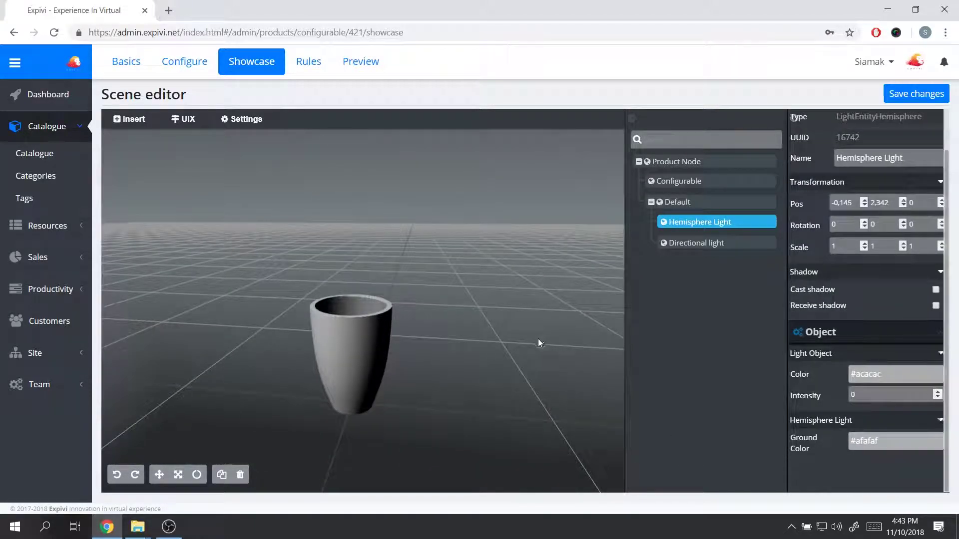
{"action": "left_click_drag", "start_coordinate": [538, 338], "coordinate": [472, 363]}
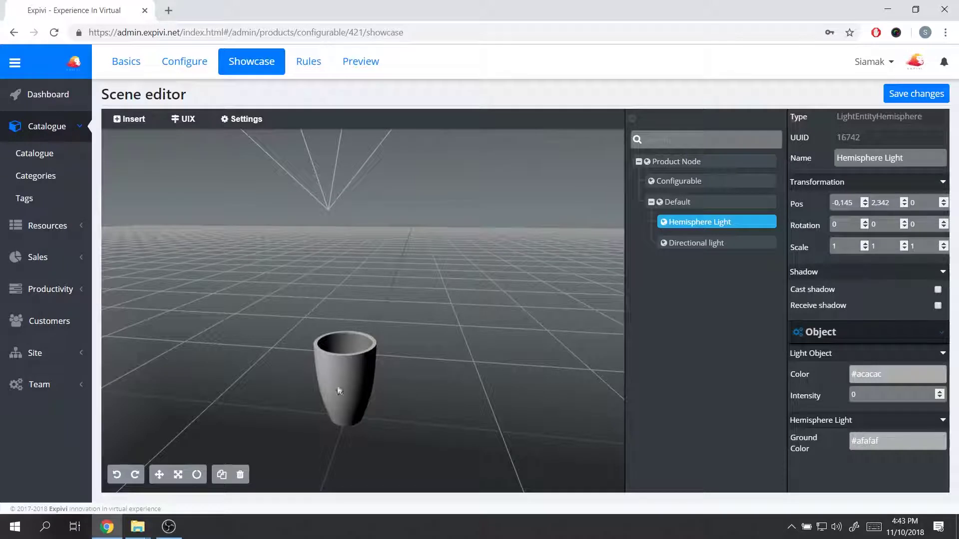
{"action": "left_click_drag", "start_coordinate": [590, 395], "coordinate": [307, 372]}
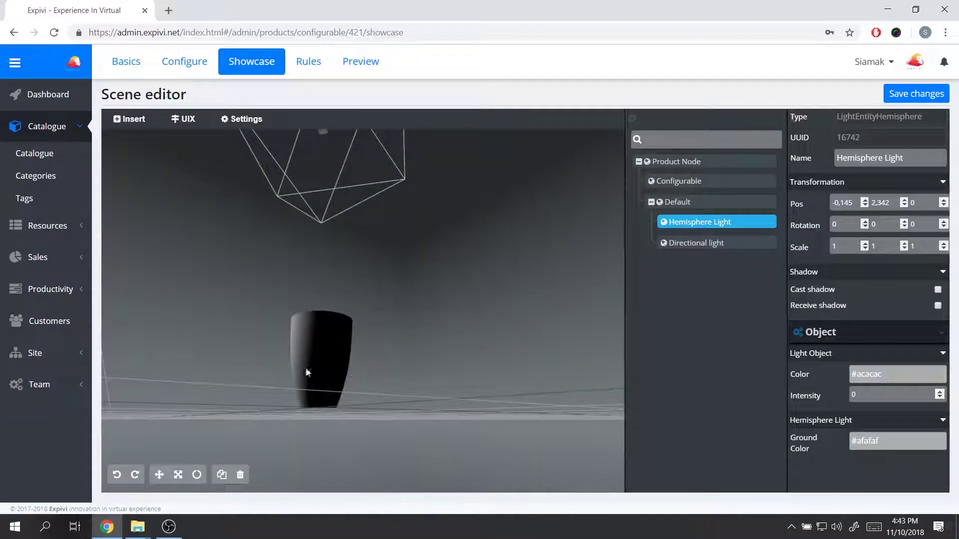
{"action": "left_click_drag", "start_coordinate": [394, 390], "coordinate": [441, 398]}
{"action": "left_click_drag", "start_coordinate": [863, 398], "coordinate": [869, 264]}
{"action": "left_click_drag", "start_coordinate": [869, 389], "coordinate": [872, 426]}
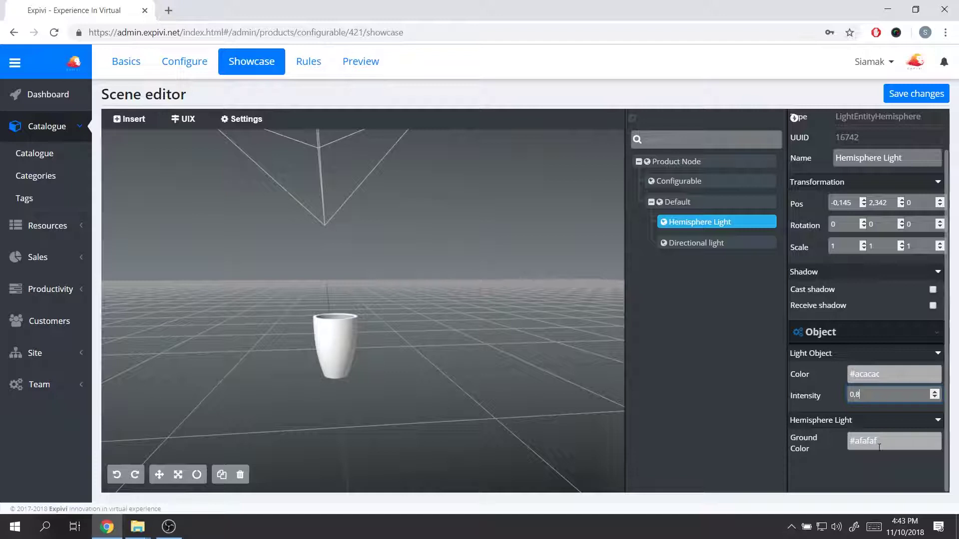
Step: Set the Hemisphere Light's main colour to the lighter grey #c3c3c3
{"action": "left_click", "coordinate": [855, 442]}
{"action": "left_click", "coordinate": [831, 396]}
{"action": "left_click", "coordinate": [867, 374]}
{"action": "left_click", "coordinate": [831, 392]}
{"action": "right_click_drag", "start_coordinate": [419, 429], "coordinate": [411, 492]}
{"action": "scroll", "coordinate": [419, 356], "scroll_direction": "down", "scroll_amount": 5}
{"action": "left_click_drag", "start_coordinate": [419, 355], "coordinate": [344, 349]}
{"action": "left_click", "coordinate": [869, 374]}
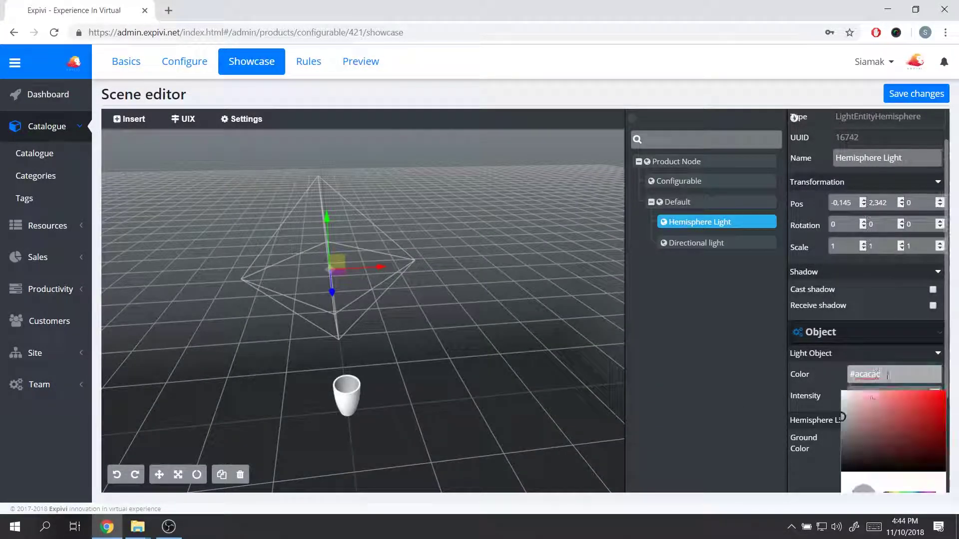
{"action": "mouse_move", "coordinate": [842, 419]}
{"action": "left_mouse_down"}
{"action": "mouse_move", "coordinate": [837, 428]}
{"action": "mouse_move", "coordinate": [836, 409]}
{"action": "left_mouse_up"}
{"action": "left_click", "coordinate": [814, 396]}
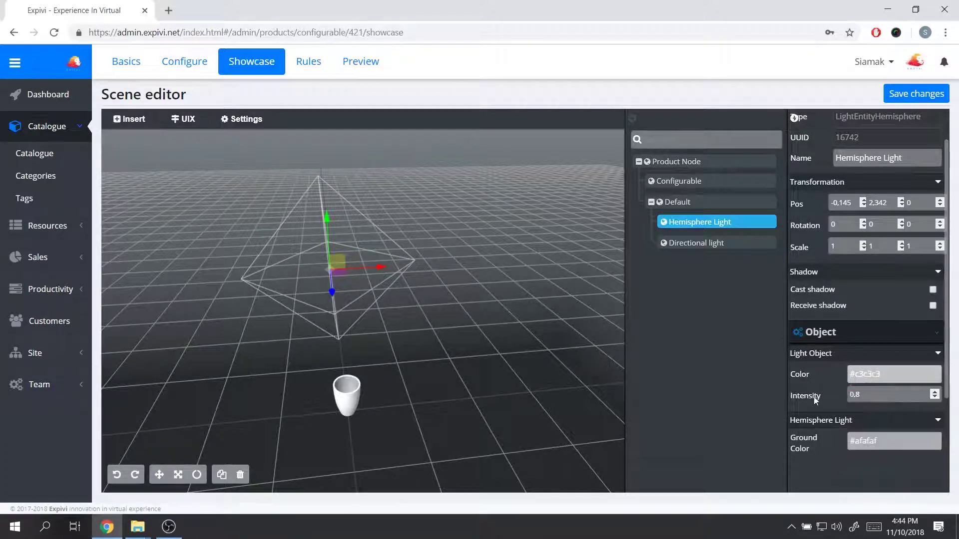
Step: Examine the pot's shading under the Hemisphere Light from a distance and from close up
{"action": "left_click_drag", "start_coordinate": [402, 382], "coordinate": [474, 391]}
{"action": "scroll", "coordinate": [473, 391], "scroll_direction": "down", "scroll_amount": 2}
{"action": "scroll", "coordinate": [408, 395], "scroll_direction": "down", "scroll_amount": 5}
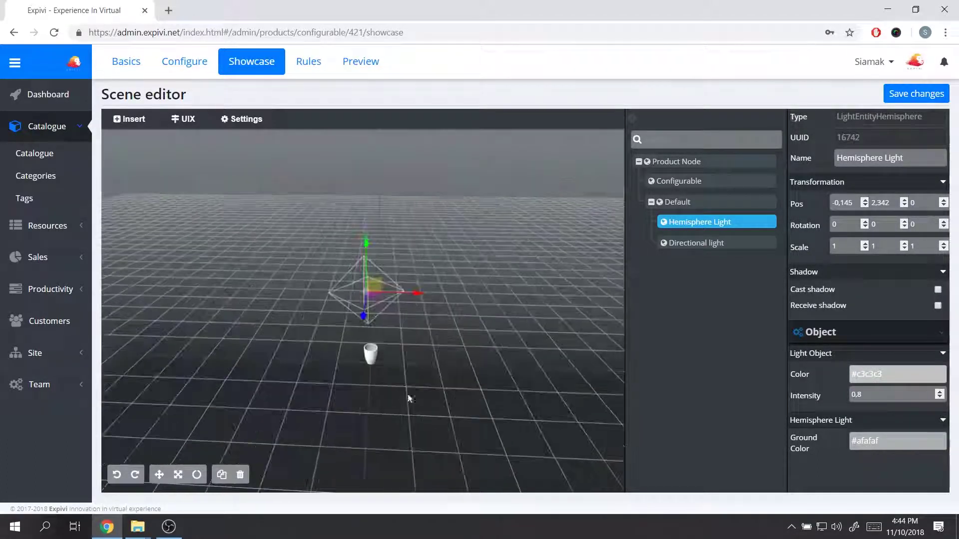
{"action": "scroll", "coordinate": [392, 436], "scroll_direction": "up", "scroll_amount": 8}
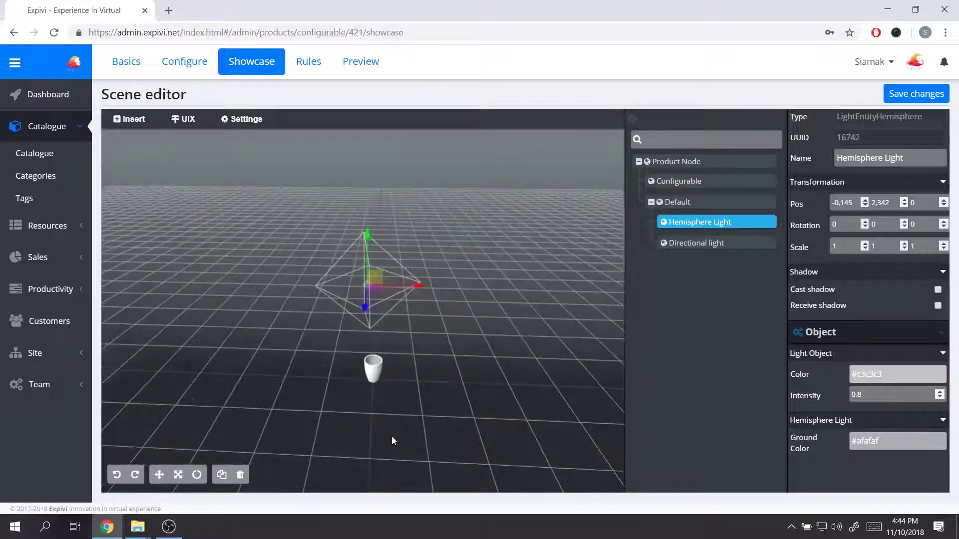
{"action": "right_click_drag", "start_coordinate": [392, 436], "coordinate": [404, 374]}
{"action": "left_click_drag", "start_coordinate": [405, 374], "coordinate": [310, 359]}
{"action": "right_click_drag", "start_coordinate": [374, 380], "coordinate": [355, 352]}
{"action": "scroll", "coordinate": [381, 406], "scroll_direction": "up", "scroll_amount": 8}
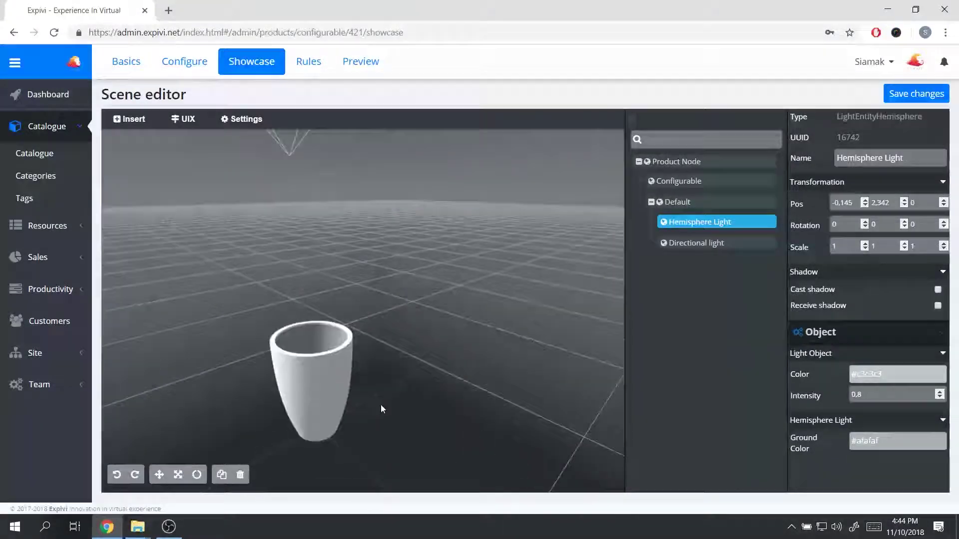
Step: Set the Hemisphere Light's ground colour to white while viewing the pot from the side
{"action": "right_click_drag", "start_coordinate": [381, 407], "coordinate": [395, 368]}
{"action": "left_click_drag", "start_coordinate": [467, 332], "coordinate": [506, 296]}
{"action": "left_click", "coordinate": [912, 444]}
{"action": "left_click_drag", "start_coordinate": [858, 477], "coordinate": [820, 441]}
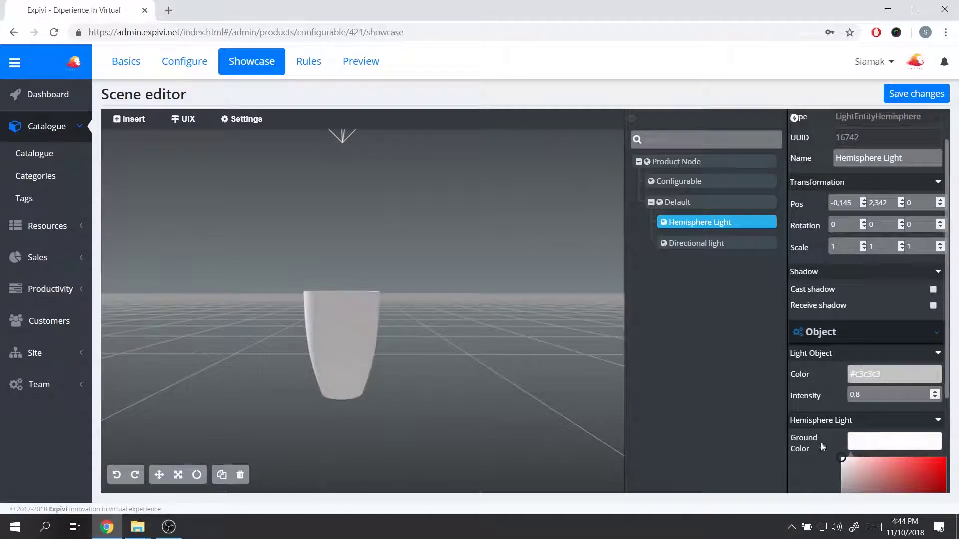
{"action": "left_click", "coordinate": [834, 382]}
Step: Darken the Hemisphere Light's main colour to #4e4e4e
{"action": "left_click_drag", "start_coordinate": [411, 400], "coordinate": [523, 423]}
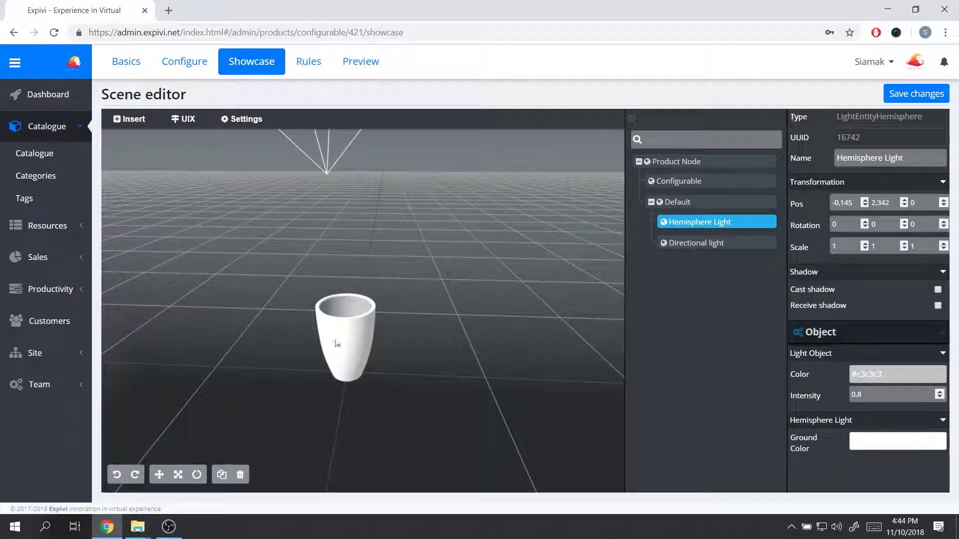
{"action": "left_click", "coordinate": [892, 379]}
{"action": "left_click_drag", "start_coordinate": [843, 411], "coordinate": [829, 448]}
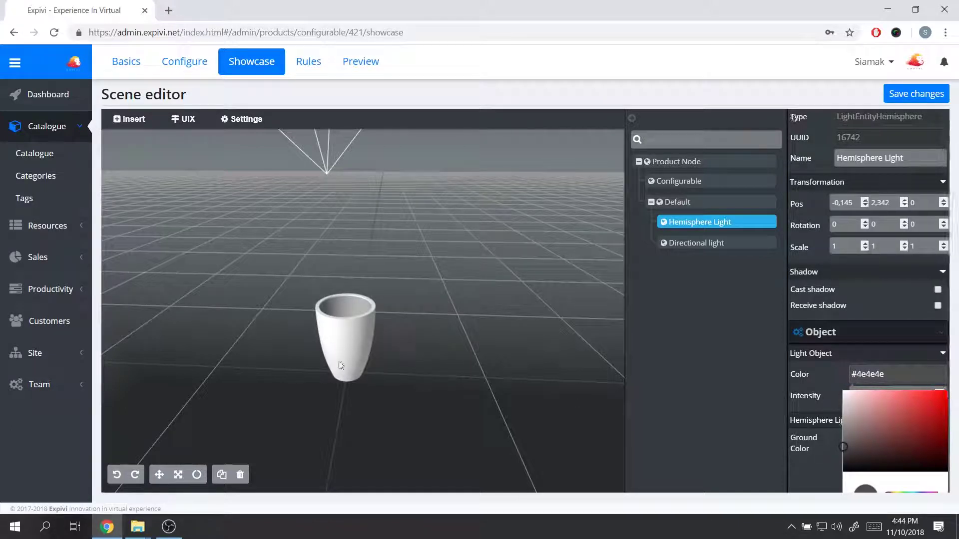
{"action": "scroll", "coordinate": [339, 376], "scroll_direction": "down", "scroll_amount": 6}
{"action": "left_click", "coordinate": [706, 249]}
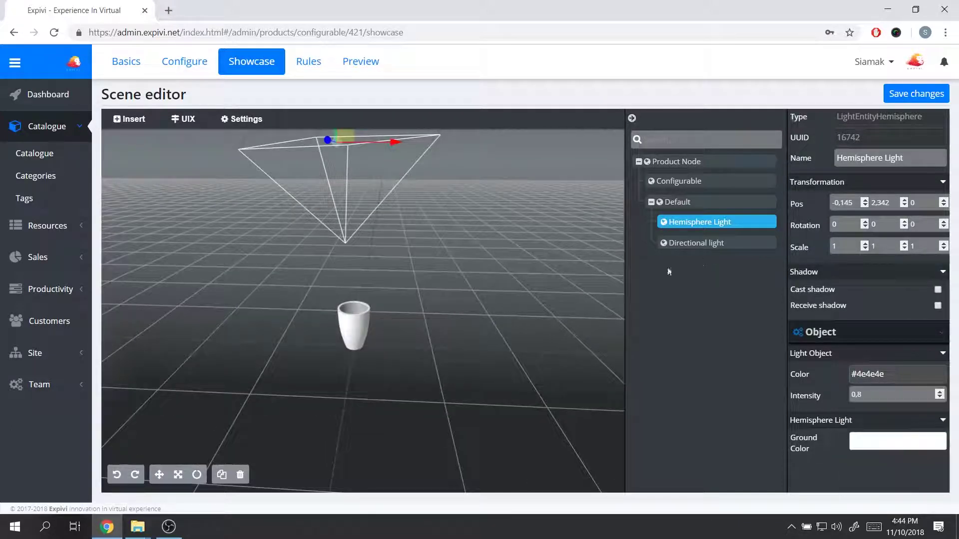
Step: Select the Directional light, inspect how the pot is lit from far and near, and clear the selection
{"action": "left_click", "coordinate": [699, 248]}
{"action": "scroll", "coordinate": [267, 305], "scroll_direction": "down", "scroll_amount": 5}
{"action": "right_click_drag", "start_coordinate": [207, 243], "coordinate": [254, 275]}
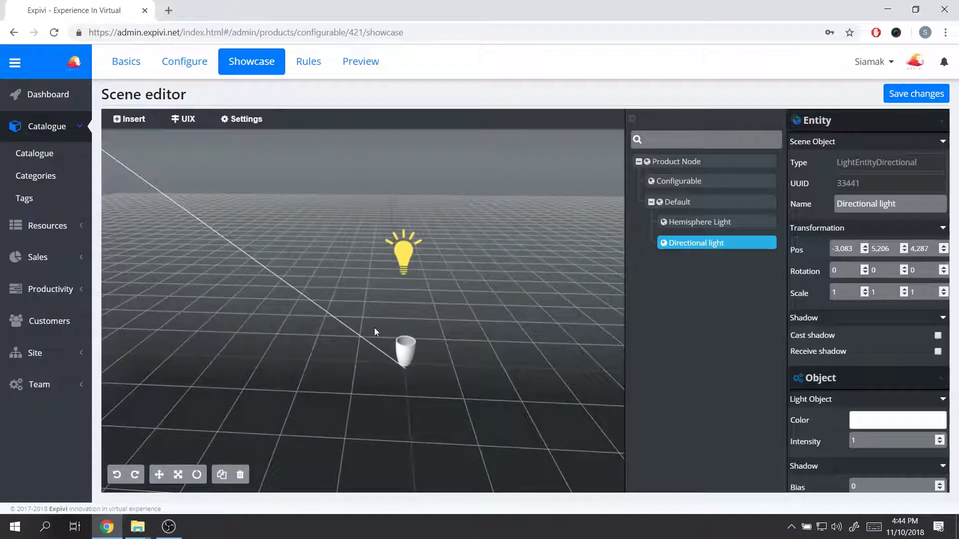
{"action": "scroll", "coordinate": [450, 449], "scroll_direction": "up", "scroll_amount": 6}
{"action": "right_click_drag", "start_coordinate": [445, 444], "coordinate": [331, 357]}
{"action": "scroll", "coordinate": [414, 356], "scroll_direction": "up", "scroll_amount": 7}
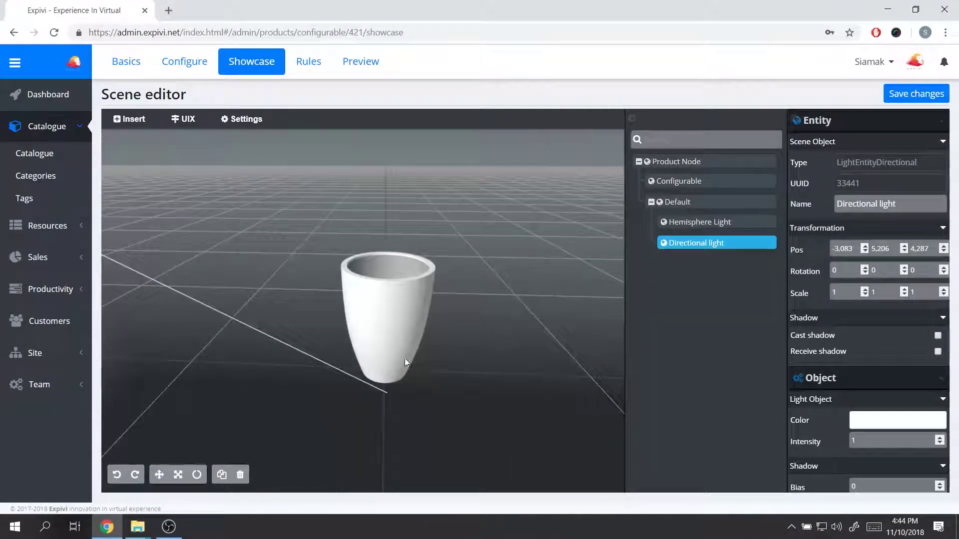
{"action": "scroll", "coordinate": [379, 344], "scroll_direction": "up", "scroll_amount": 5}
{"action": "left_click_drag", "start_coordinate": [380, 349], "coordinate": [388, 327]}
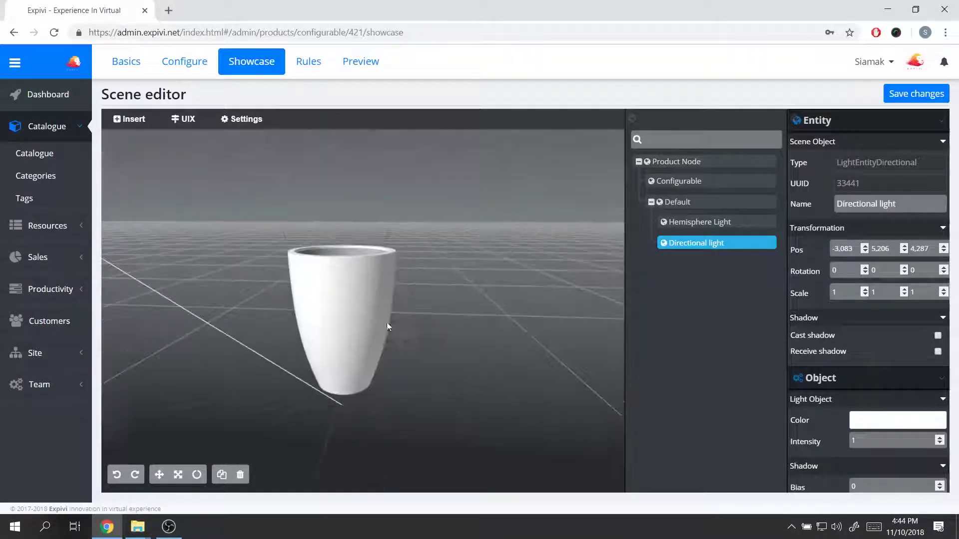
{"action": "left_click", "coordinate": [473, 325]}
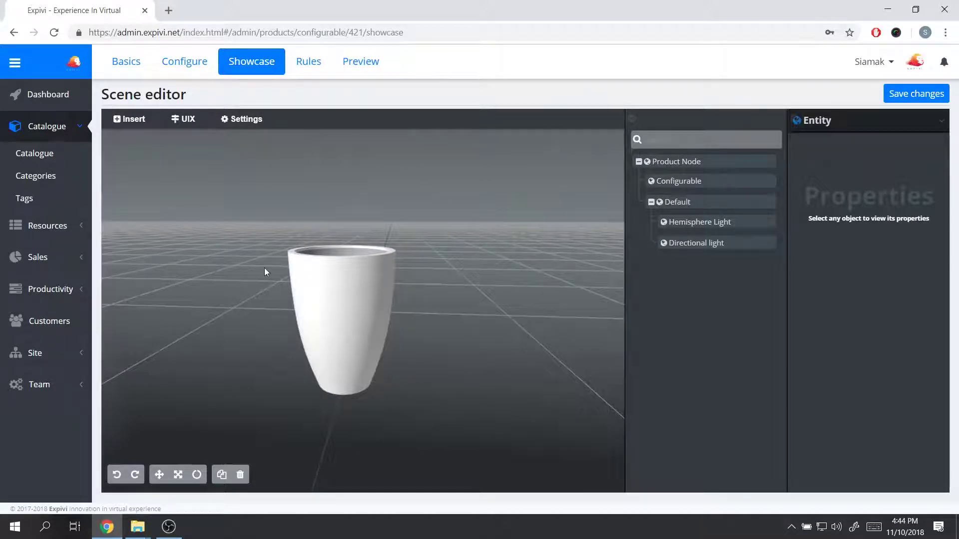
Step: Insert a perspective camera into the scene and bring it into view above the pot
{"action": "left_click", "coordinate": [134, 122]}
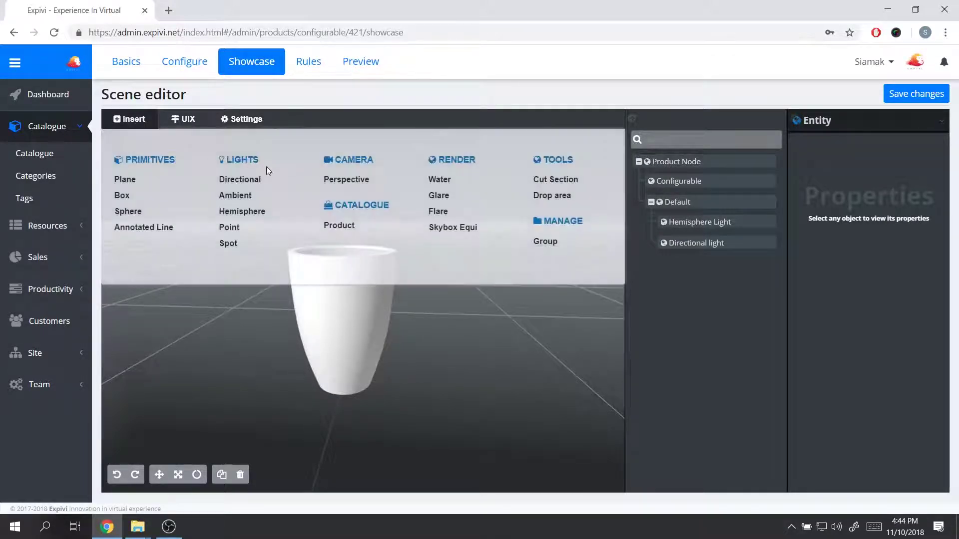
{"action": "left_click", "coordinate": [350, 183]}
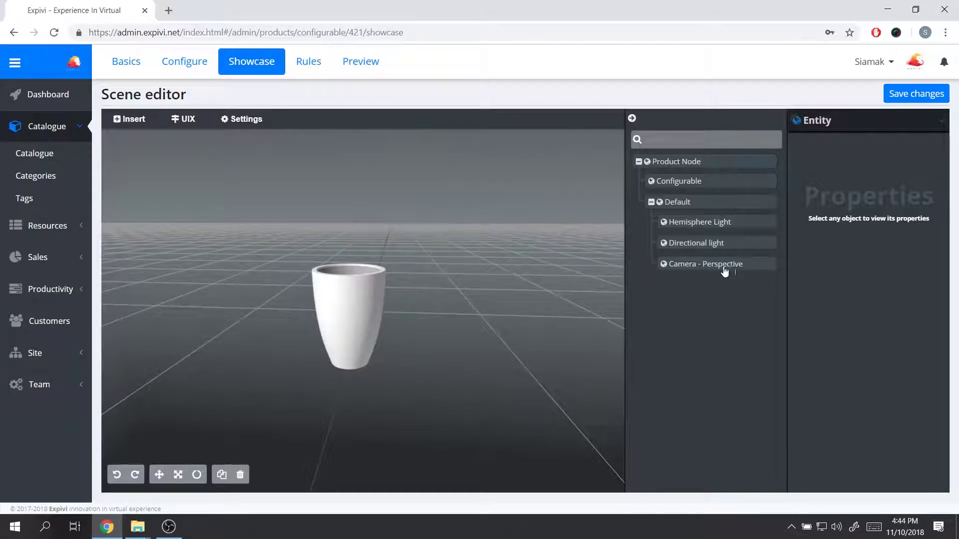
{"action": "scroll", "coordinate": [422, 235], "scroll_direction": "down", "scroll_amount": 4}
{"action": "right_click_drag", "start_coordinate": [419, 229], "coordinate": [418, 346]}
{"action": "scroll", "coordinate": [403, 325], "scroll_direction": "down", "scroll_amount": 4}
{"action": "left_click_drag", "start_coordinate": [403, 325], "coordinate": [363, 381]}
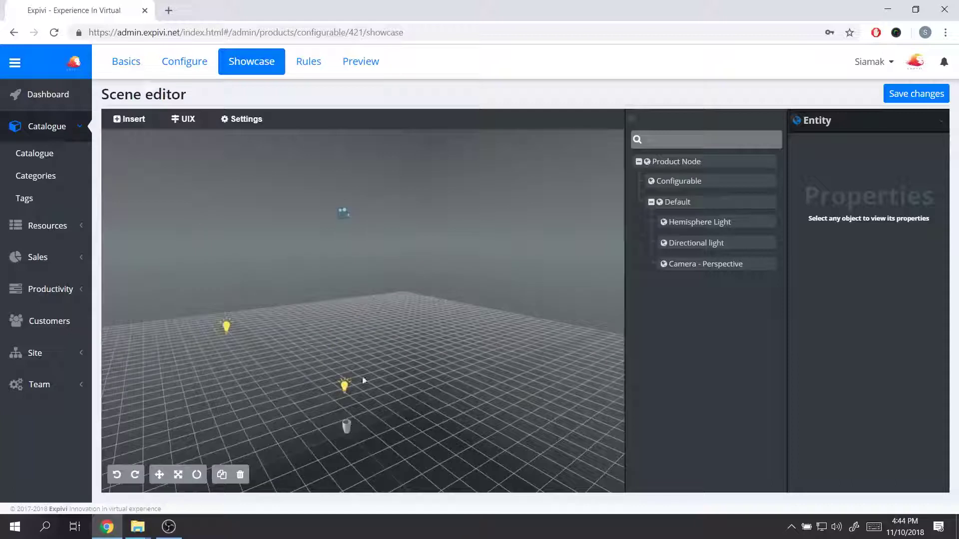
Step: Select the perspective camera and move it along its Z axis to about 0, 10, 6.414
{"action": "left_click", "coordinate": [343, 217]}
{"action": "left_click_drag", "start_coordinate": [380, 275], "coordinate": [463, 298]}
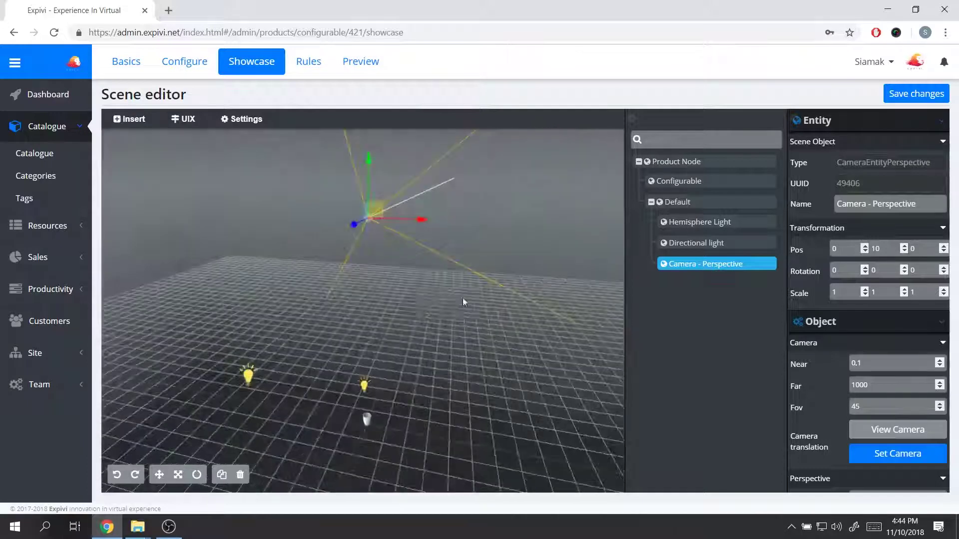
{"action": "left_click_drag", "start_coordinate": [357, 224], "coordinate": [255, 280]}
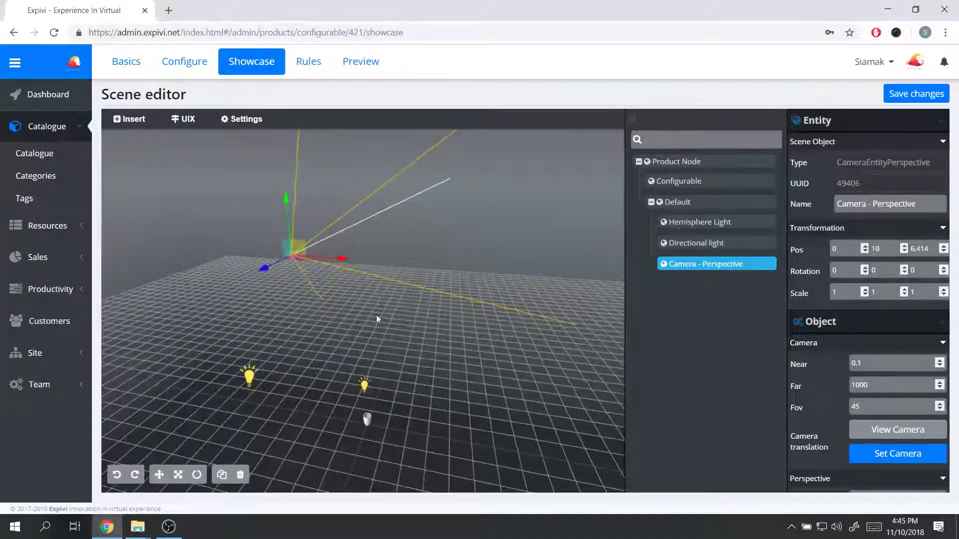
Step: Lower the perspective camera to a height of about 1.806 on the Y axis
{"action": "left_click_drag", "start_coordinate": [376, 314], "coordinate": [415, 371]}
{"action": "right_click_drag", "start_coordinate": [415, 371], "coordinate": [379, 265]}
{"action": "scroll", "coordinate": [379, 300], "scroll_direction": "up", "scroll_amount": 8}
{"action": "right_click_drag", "start_coordinate": [382, 400], "coordinate": [390, 289]}
{"action": "scroll", "coordinate": [404, 358], "scroll_direction": "up", "scroll_amount": 8}
{"action": "left_click_drag", "start_coordinate": [391, 289], "coordinate": [328, 286]}
{"action": "right_click_drag", "start_coordinate": [328, 286], "coordinate": [305, 271]}
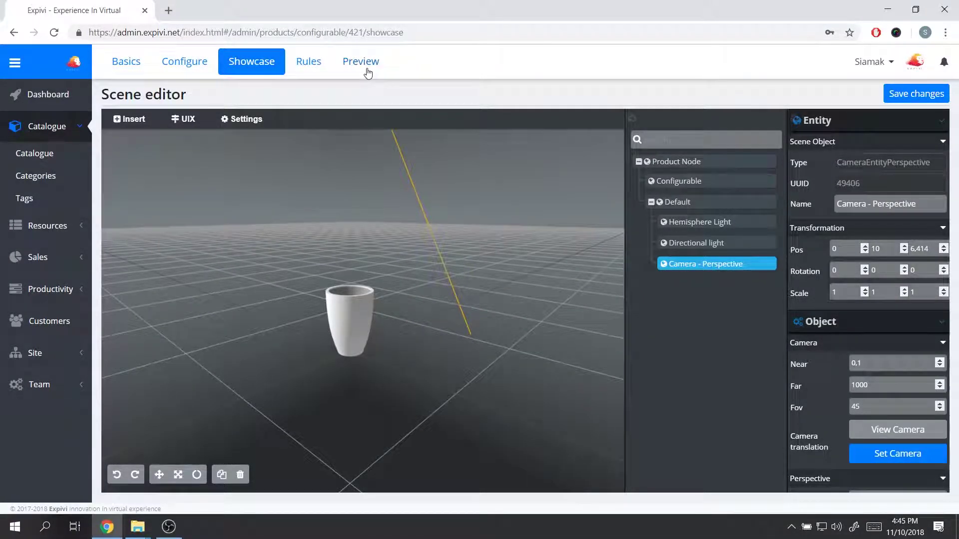
{"action": "left_click_drag", "start_coordinate": [353, 246], "coordinate": [468, 328]}
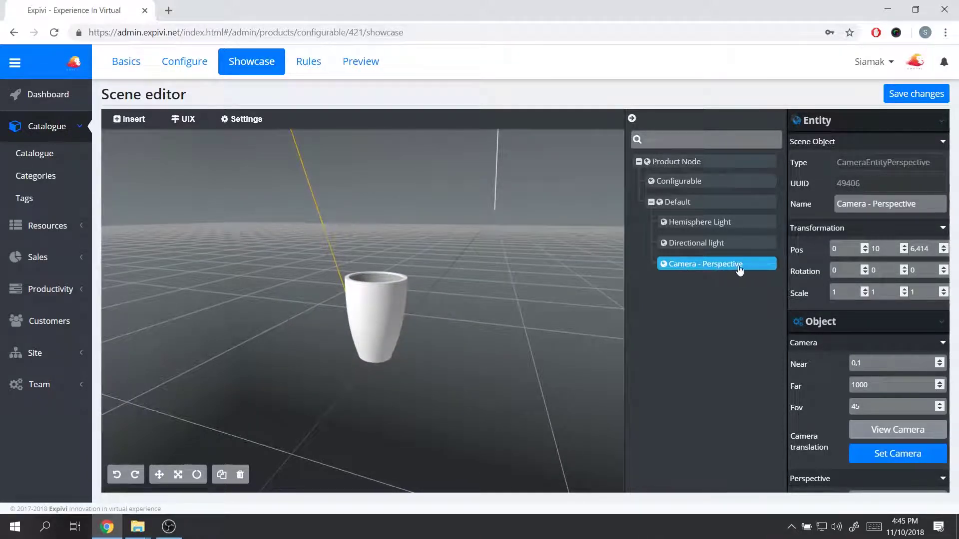
{"action": "left_click_drag", "start_coordinate": [579, 299], "coordinate": [409, 339]}
{"action": "scroll", "coordinate": [842, 386], "scroll_direction": "down", "scroll_amount": 6}
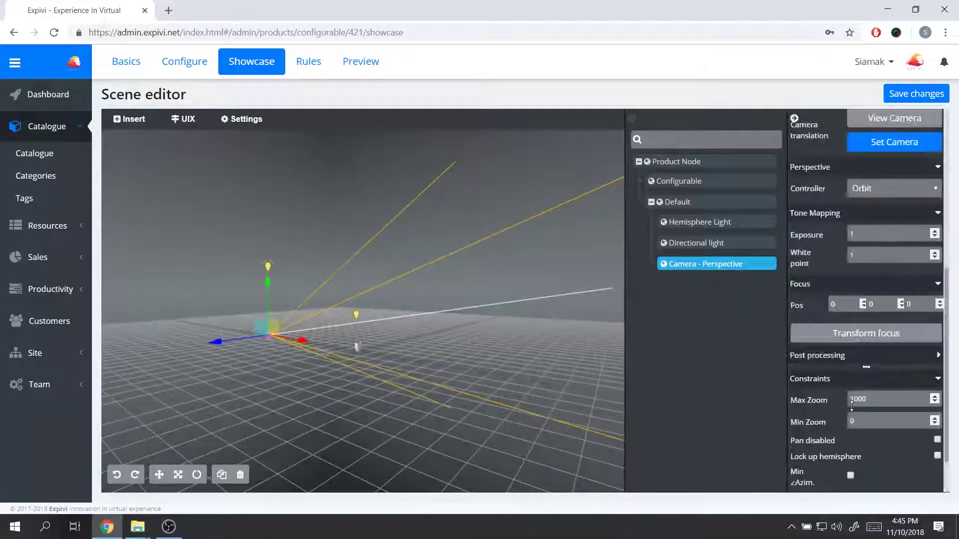
Step: Activate the camera's focus transform and move the focus point onto the pot, at about 0, 0.208, 0
{"action": "left_click", "coordinate": [887, 335]}
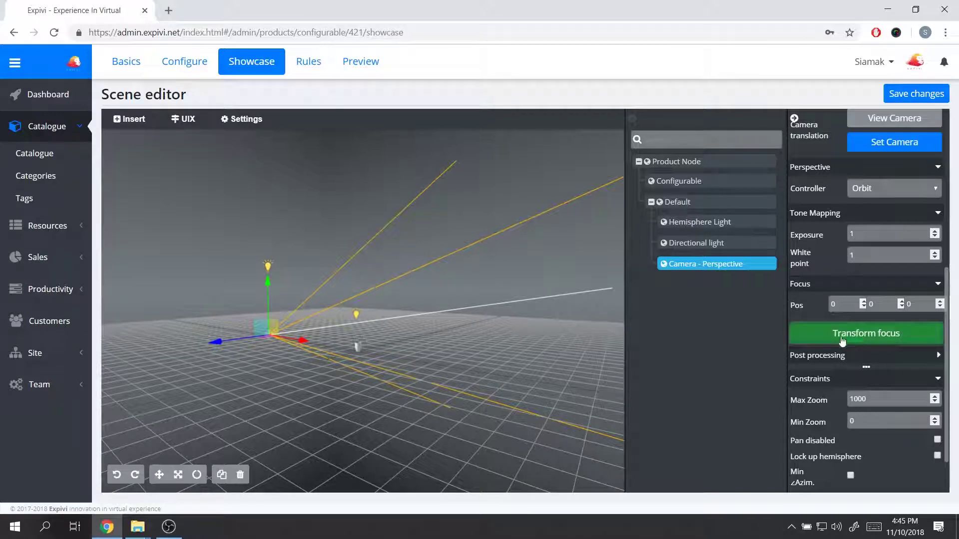
{"action": "left_click_drag", "start_coordinate": [510, 335], "coordinate": [387, 341]}
{"action": "left_click_drag", "start_coordinate": [357, 302], "coordinate": [358, 373]}
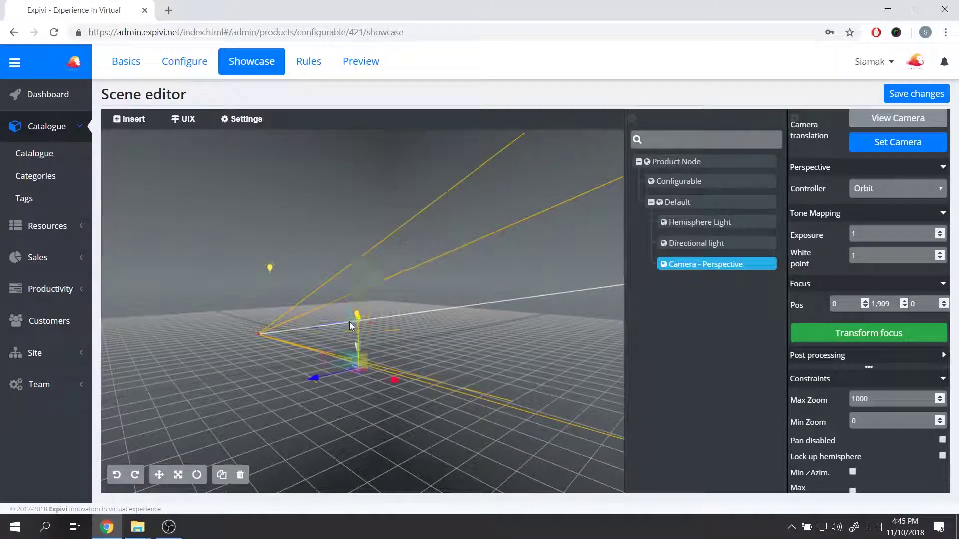
{"action": "scroll", "coordinate": [358, 373], "scroll_direction": "up", "scroll_amount": 8}
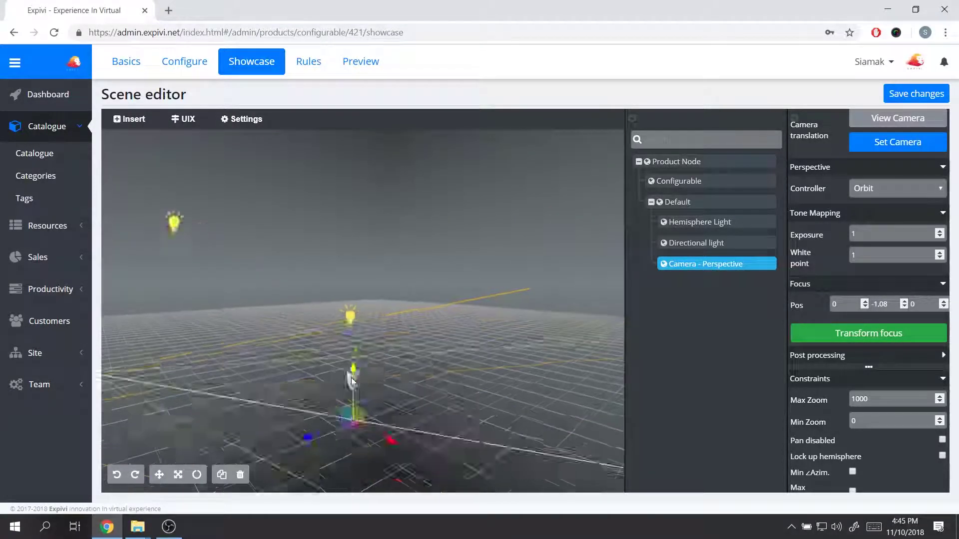
{"action": "left_click_drag", "start_coordinate": [355, 415], "coordinate": [355, 370]}
{"action": "scroll", "coordinate": [373, 427], "scroll_direction": "up", "scroll_amount": 2}
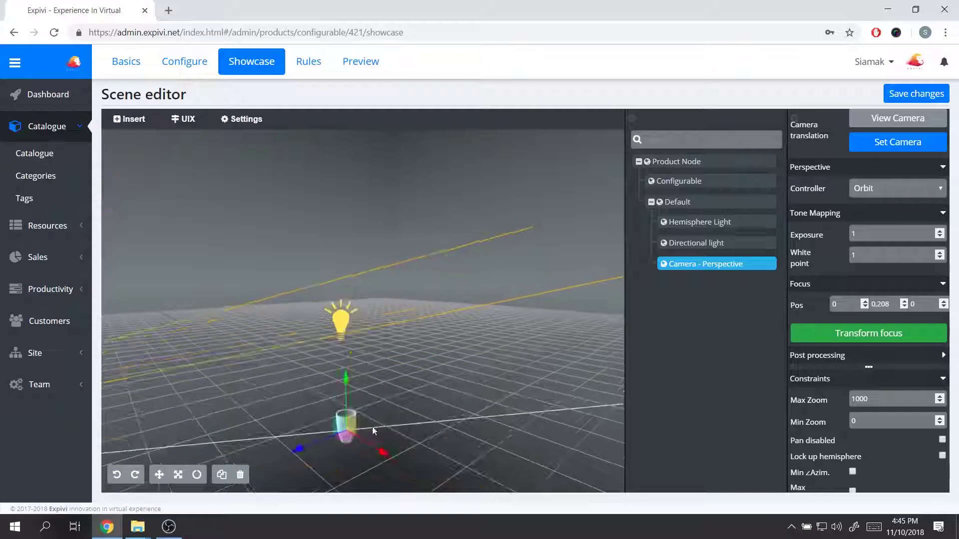
Step: Fine-tune the camera's focus point to about 0, 0.255, 0 inside the pot and clear the selection
{"action": "right_click_drag", "start_coordinate": [399, 406], "coordinate": [412, 329]}
{"action": "scroll", "coordinate": [413, 331], "scroll_direction": "up", "scroll_amount": 5}
{"action": "scroll", "coordinate": [412, 358], "scroll_direction": "up", "scroll_amount": 4}
{"action": "right_click_drag", "start_coordinate": [400, 424], "coordinate": [425, 329]}
{"action": "scroll", "coordinate": [413, 358], "scroll_direction": "up", "scroll_amount": 3}
{"action": "left_click_drag", "start_coordinate": [347, 322], "coordinate": [349, 315]}
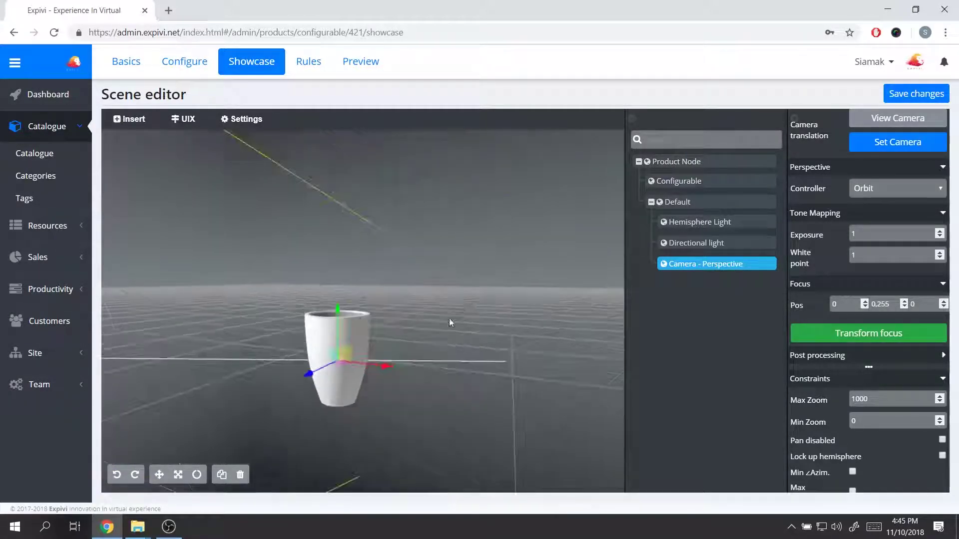
{"action": "left_click", "coordinate": [457, 333]}
Step: Select the perspective camera, frame the pot close up, and set the camera to the current view
{"action": "scroll", "coordinate": [410, 358], "scroll_direction": "down", "scroll_amount": 5}
{"action": "left_click_drag", "start_coordinate": [355, 355], "coordinate": [406, 381]}
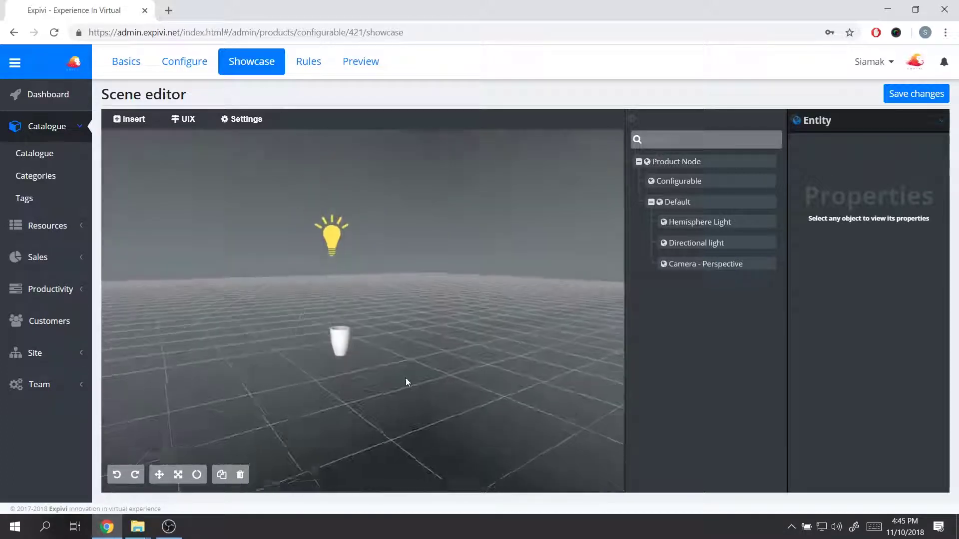
{"action": "left_click", "coordinate": [725, 269]}
{"action": "right_click_drag", "start_coordinate": [377, 377], "coordinate": [389, 318]}
{"action": "scroll", "coordinate": [371, 345], "scroll_direction": "up", "scroll_amount": 5}
{"action": "left_click_drag", "start_coordinate": [391, 321], "coordinate": [393, 355]}
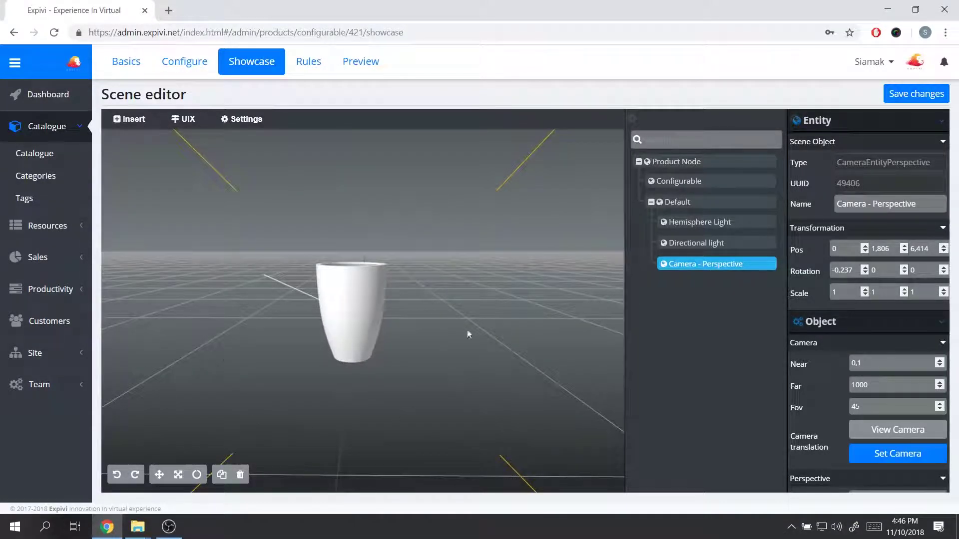
{"action": "left_click", "coordinate": [874, 457]}
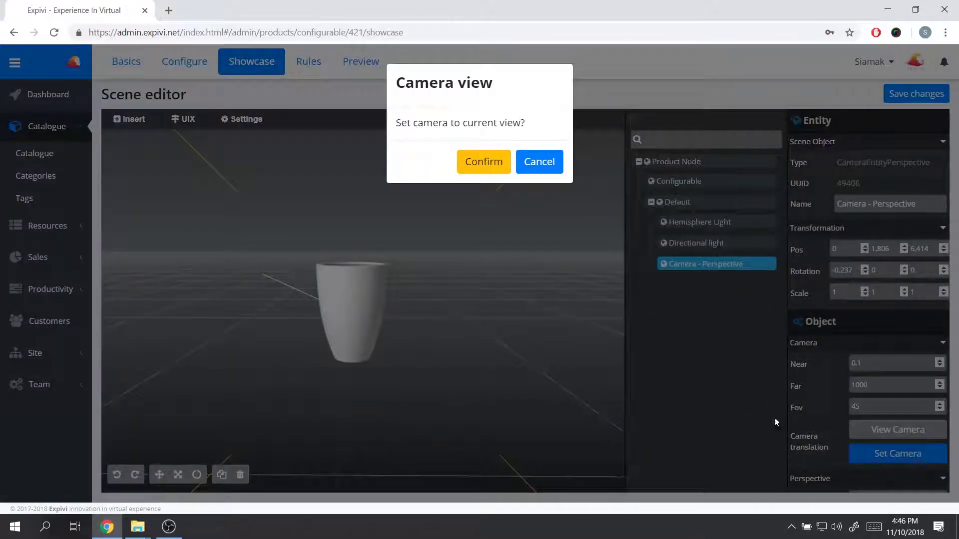
{"action": "left_click", "coordinate": [490, 161]}
Step: Activate the camera's focus transform, set the focus point to 0 on the Y axis, and clear the selection
{"action": "left_click_drag", "start_coordinate": [511, 307], "coordinate": [319, 319]}
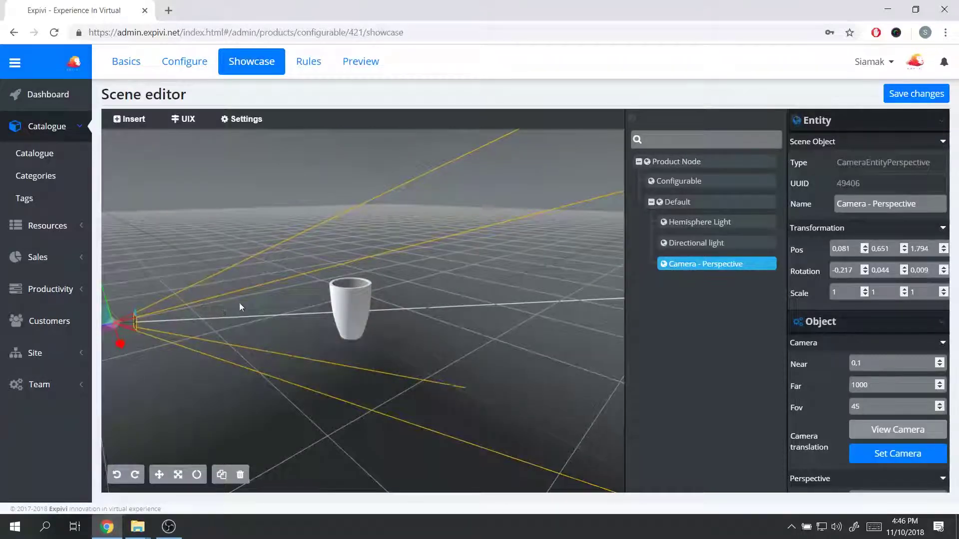
{"action": "left_click_drag", "start_coordinate": [239, 306], "coordinate": [288, 339]}
{"action": "mouse_move", "coordinate": [439, 336]}
{"action": "left_mouse_down"}
{"action": "mouse_move", "coordinate": [433, 345]}
{"action": "mouse_move", "coordinate": [430, 327]}
{"action": "left_mouse_up"}
{"action": "scroll", "coordinate": [828, 408], "scroll_direction": "down", "scroll_amount": 3}
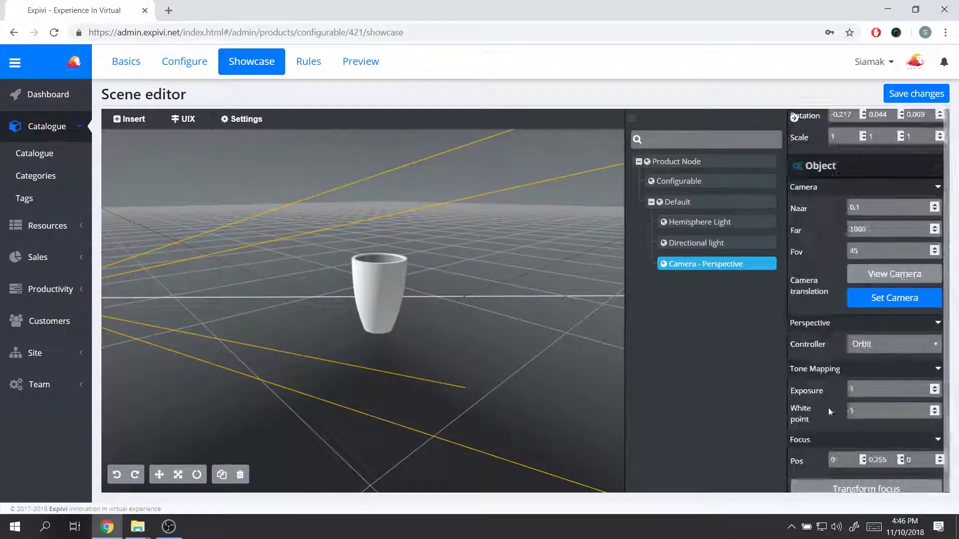
{"action": "scroll", "coordinate": [849, 415], "scroll_direction": "down", "scroll_amount": 2}
{"action": "left_click", "coordinate": [872, 414]}
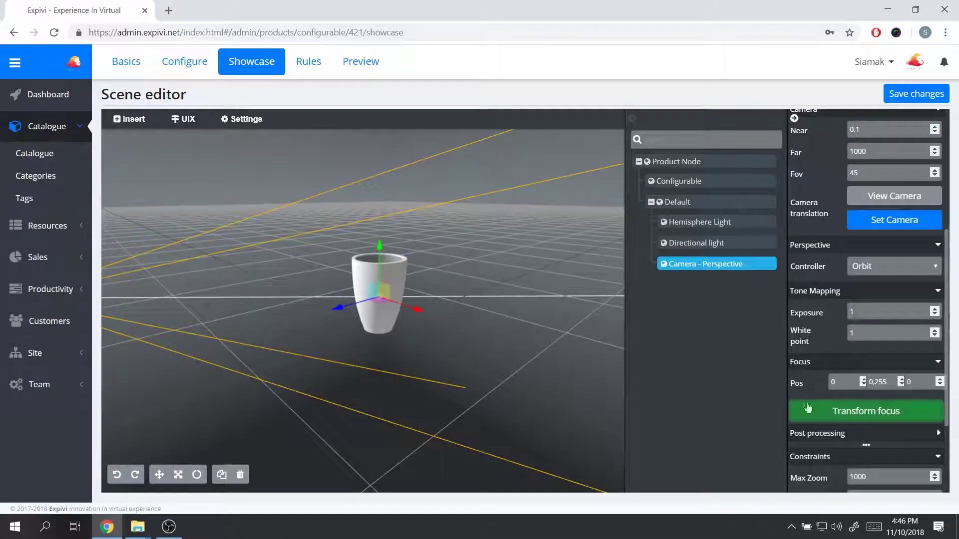
{"action": "left_click_drag", "start_coordinate": [378, 248], "coordinate": [373, 282]}
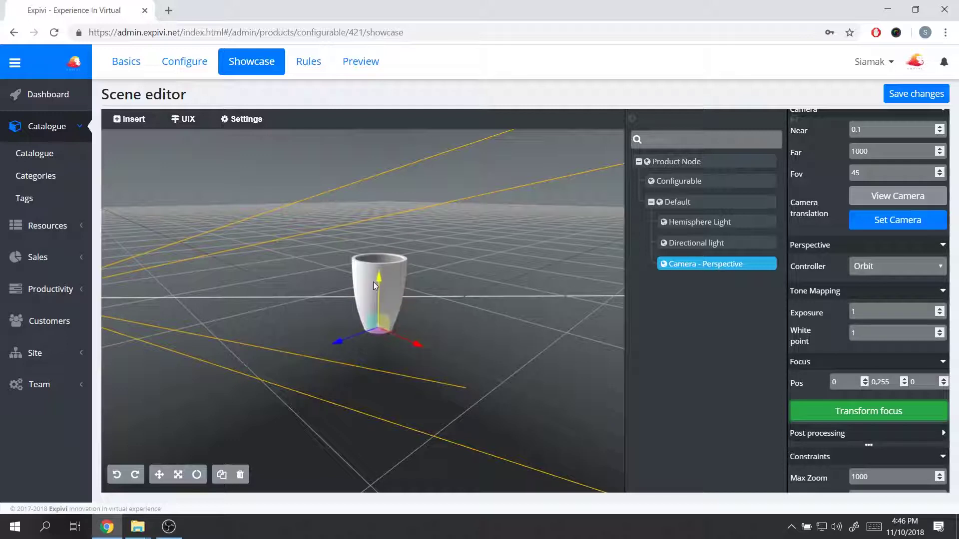
{"action": "left_click_drag", "start_coordinate": [890, 385], "coordinate": [844, 391]}
{"action": "type", "text": "0"}
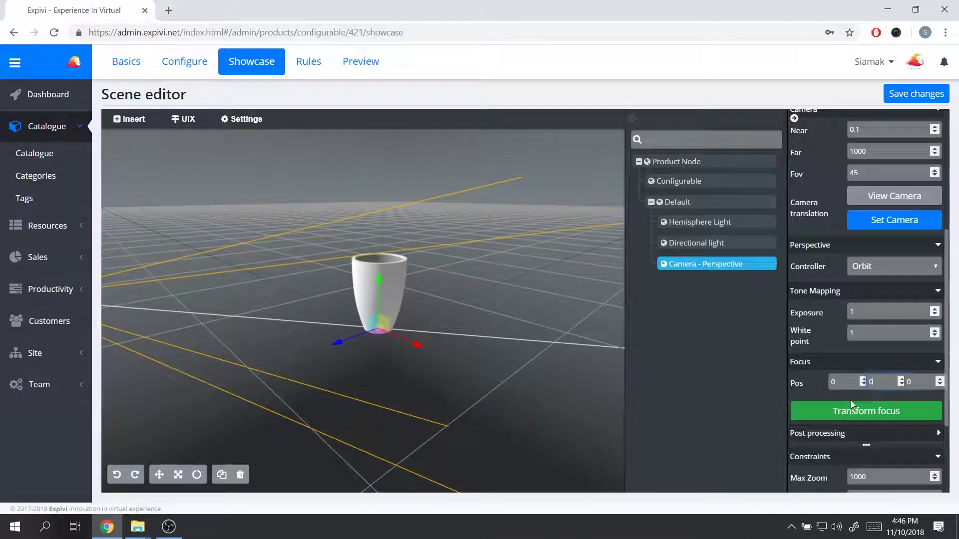
{"action": "left_click", "coordinate": [541, 347]}
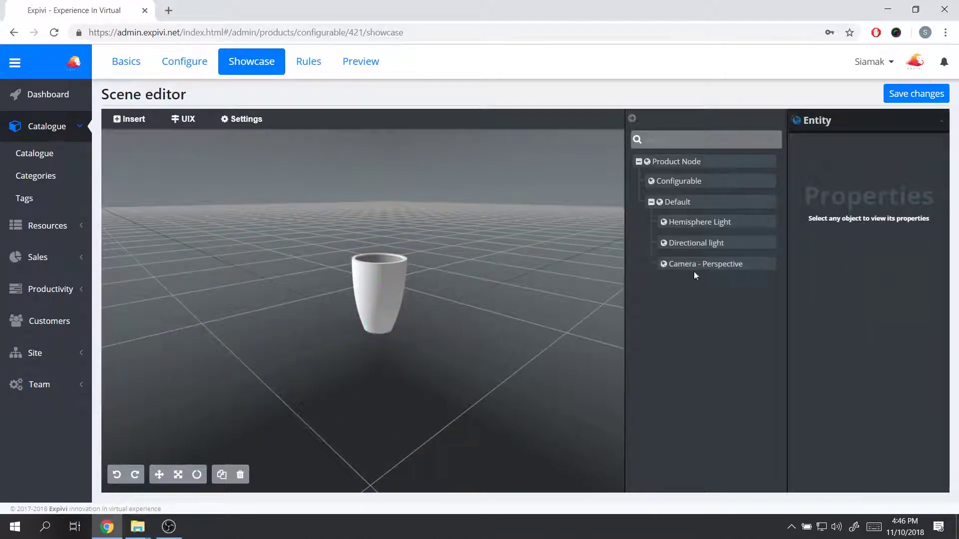
Step: Look through the perspective camera to check how the pot is framed, and orbit back out
{"action": "left_click", "coordinate": [735, 265]}
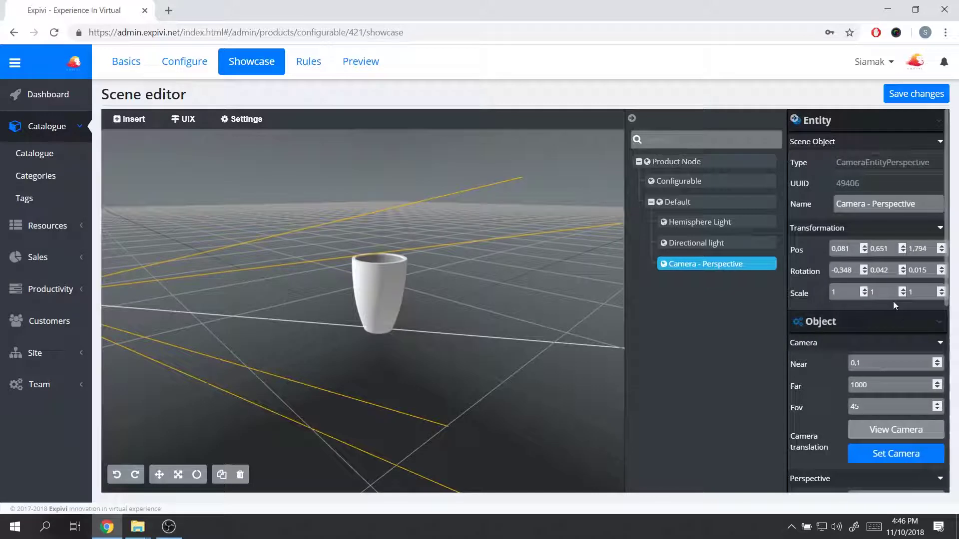
{"action": "left_click", "coordinate": [902, 436]}
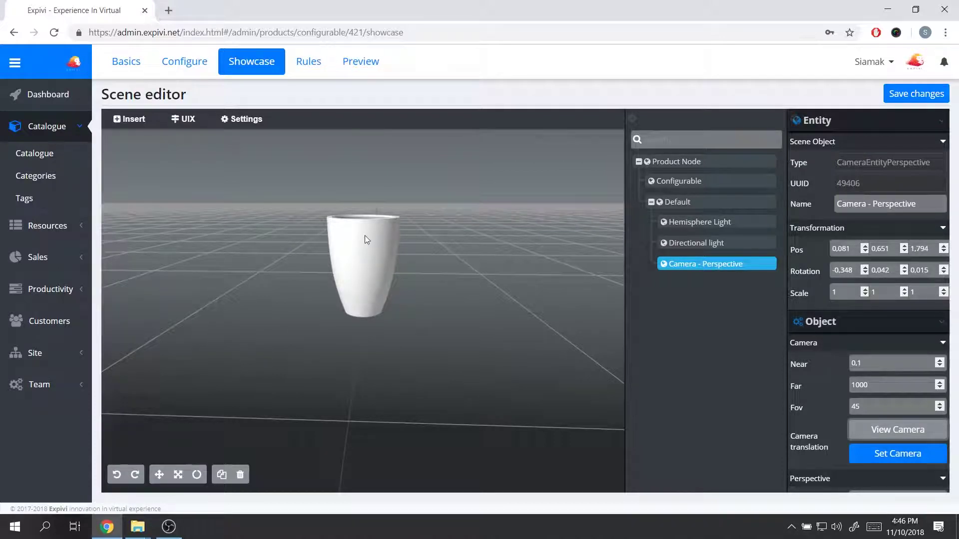
{"action": "left_click_drag", "start_coordinate": [518, 325], "coordinate": [391, 333]}
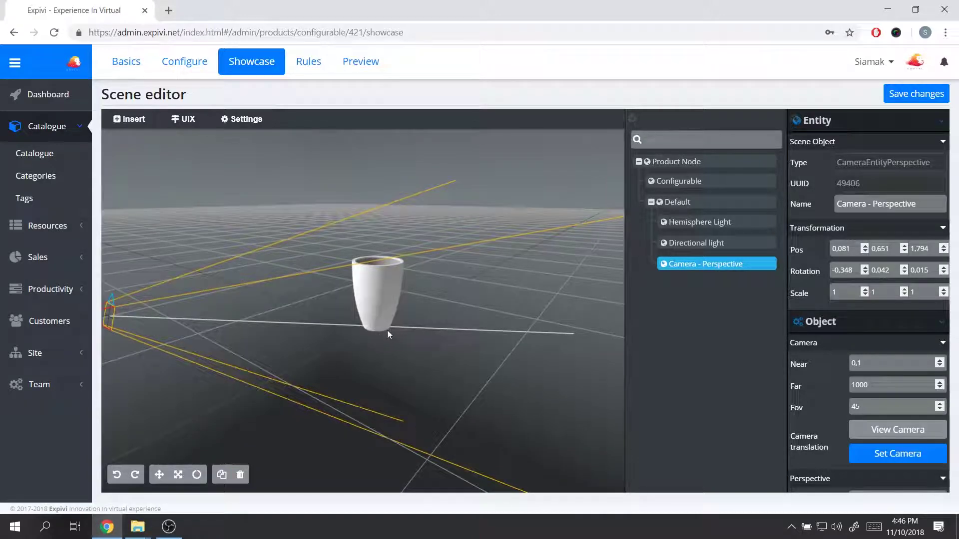
Step: Reactivate the focus transform and raise the camera's focus point to about 0, 0.28, 0 inside the pot
{"action": "scroll", "coordinate": [859, 358], "scroll_direction": "down", "scroll_amount": 3}
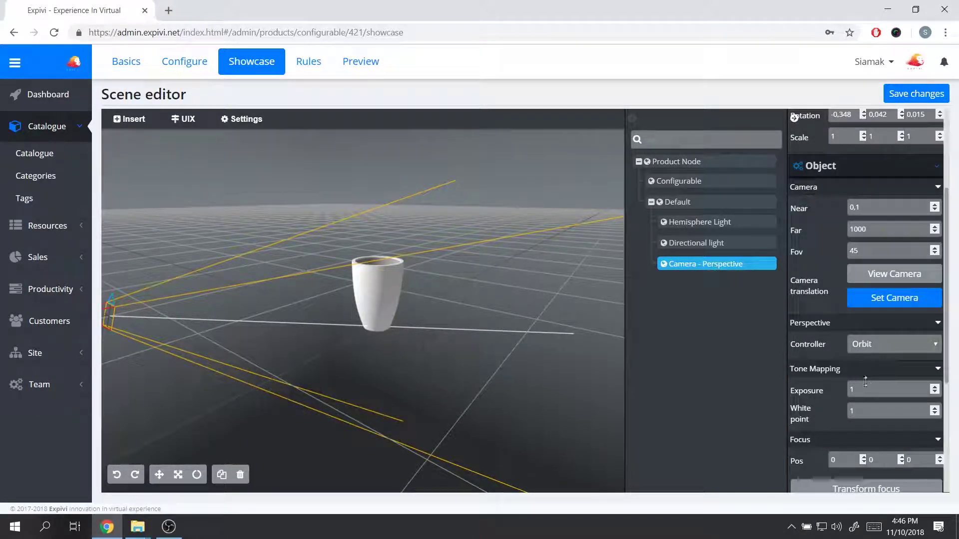
{"action": "scroll", "coordinate": [880, 325], "scroll_direction": "down", "scroll_amount": 3}
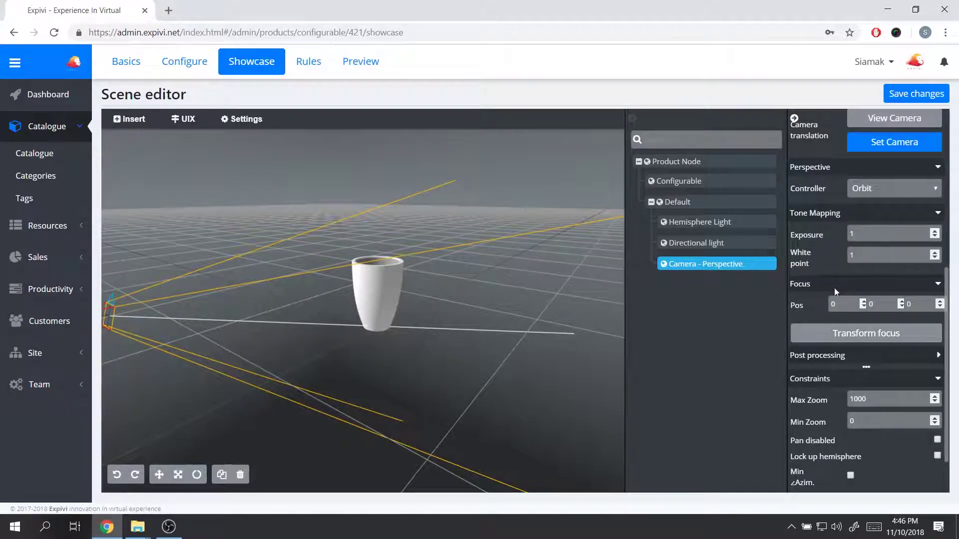
{"action": "left_click", "coordinate": [876, 342]}
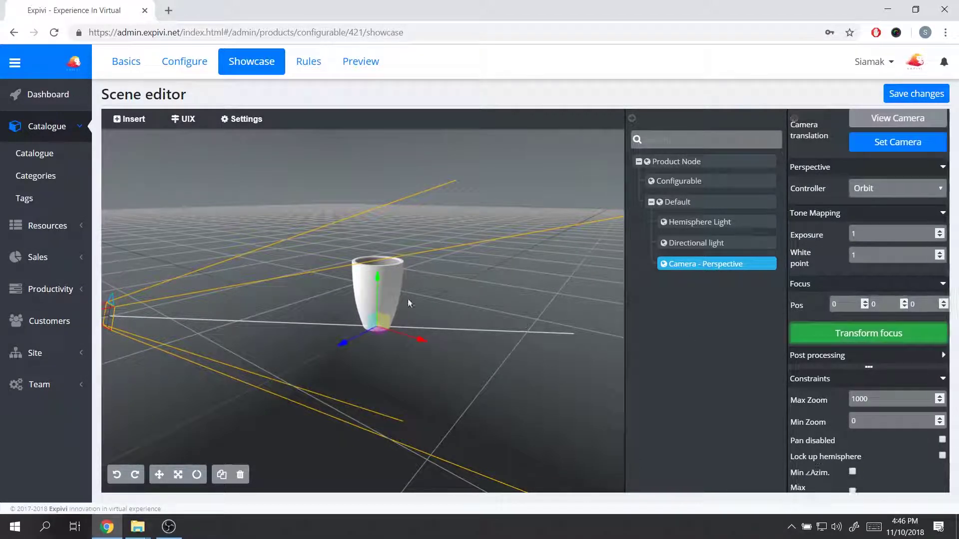
{"action": "left_click_drag", "start_coordinate": [373, 285], "coordinate": [377, 244]}
{"action": "left_click_drag", "start_coordinate": [313, 323], "coordinate": [380, 292]}
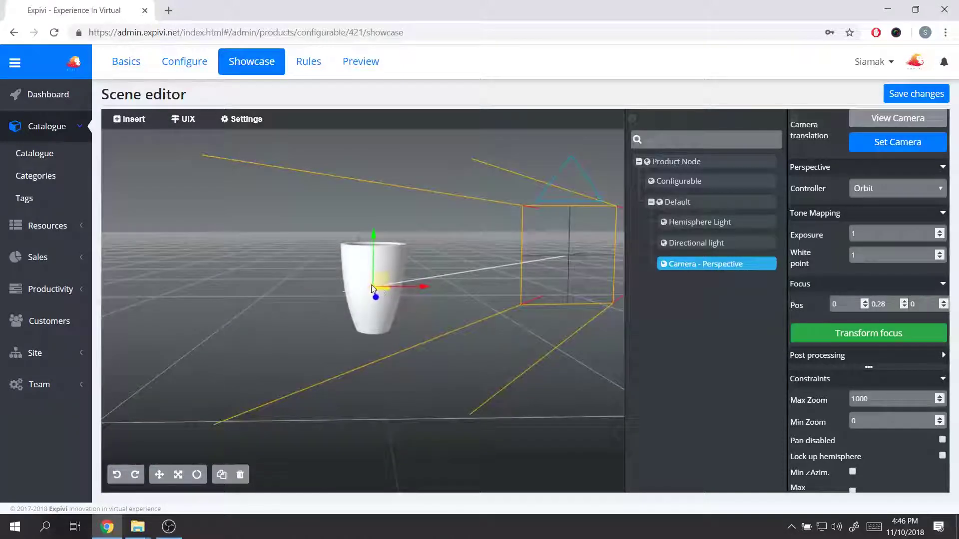
Step: Inspect the focus point on the pot up close and check the framing through the perspective camera
{"action": "scroll", "coordinate": [409, 304], "scroll_direction": "up", "scroll_amount": 3}
{"action": "scroll", "coordinate": [495, 313], "scroll_direction": "up", "scroll_amount": 3}
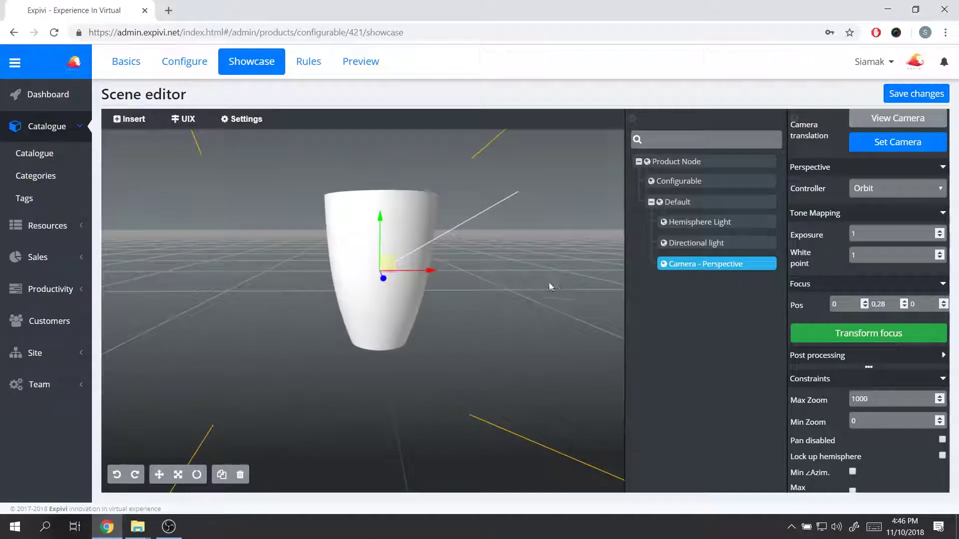
{"action": "left_click_drag", "start_coordinate": [550, 287], "coordinate": [520, 290]}
{"action": "scroll", "coordinate": [869, 305], "scroll_direction": "up", "scroll_amount": 3}
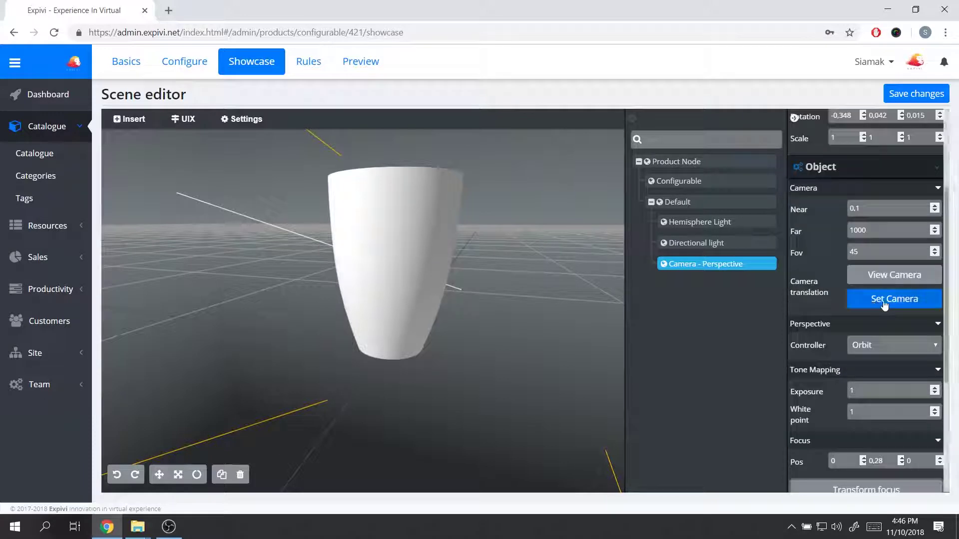
{"action": "left_click", "coordinate": [899, 274]}
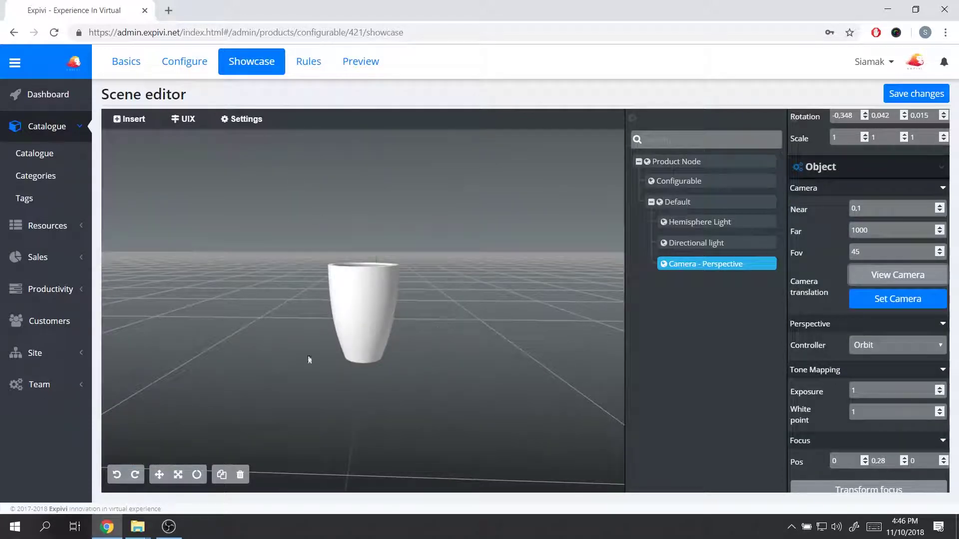
{"action": "left_click_drag", "start_coordinate": [548, 286], "coordinate": [479, 313]}
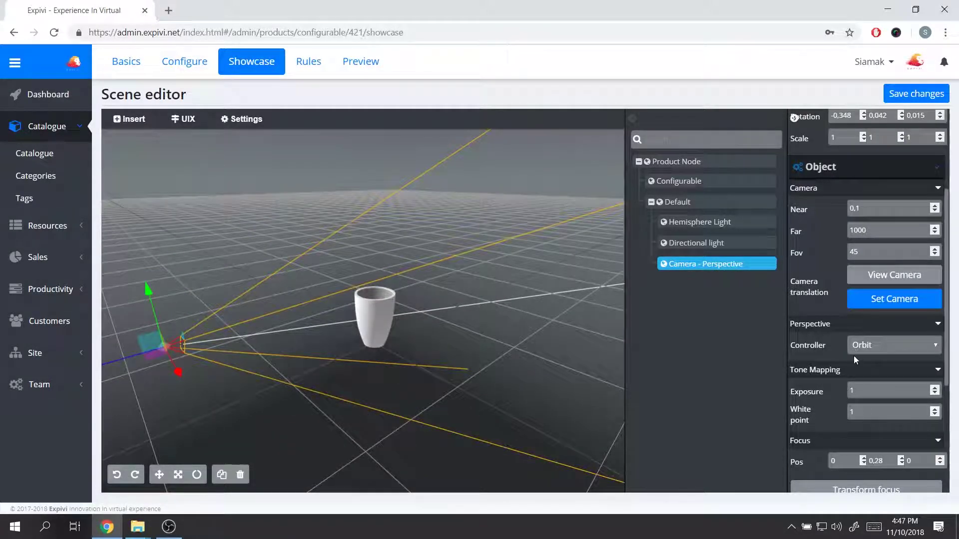
Step: Keep the perspective camera's controller on Orbit and save the scene changes
{"action": "left_click", "coordinate": [885, 343]}
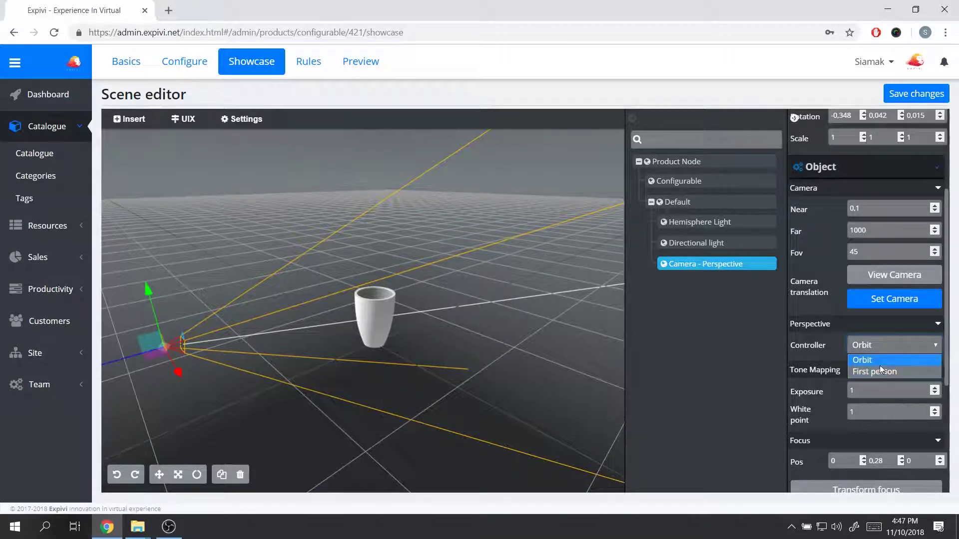
{"action": "left_click", "coordinate": [881, 362]}
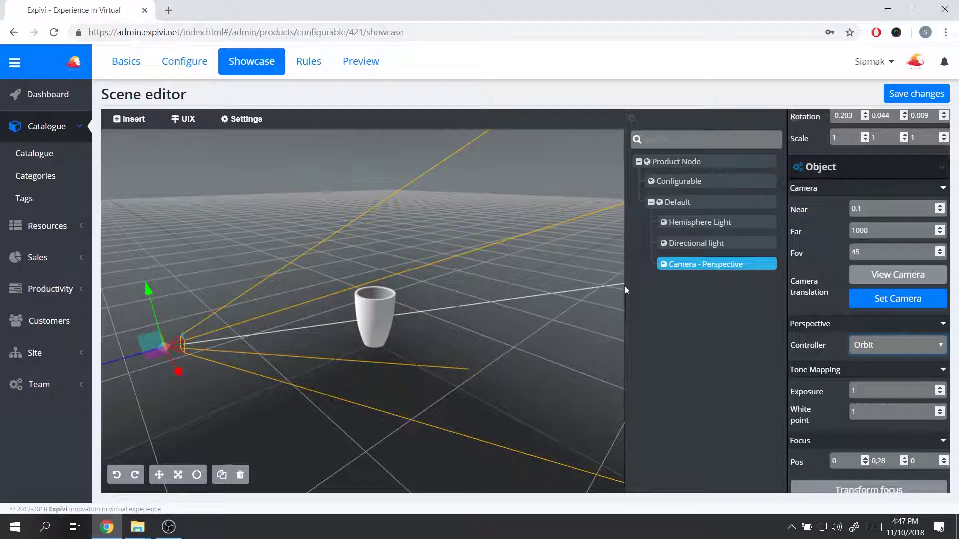
{"action": "scroll", "coordinate": [867, 303], "scroll_direction": "up", "scroll_amount": 3}
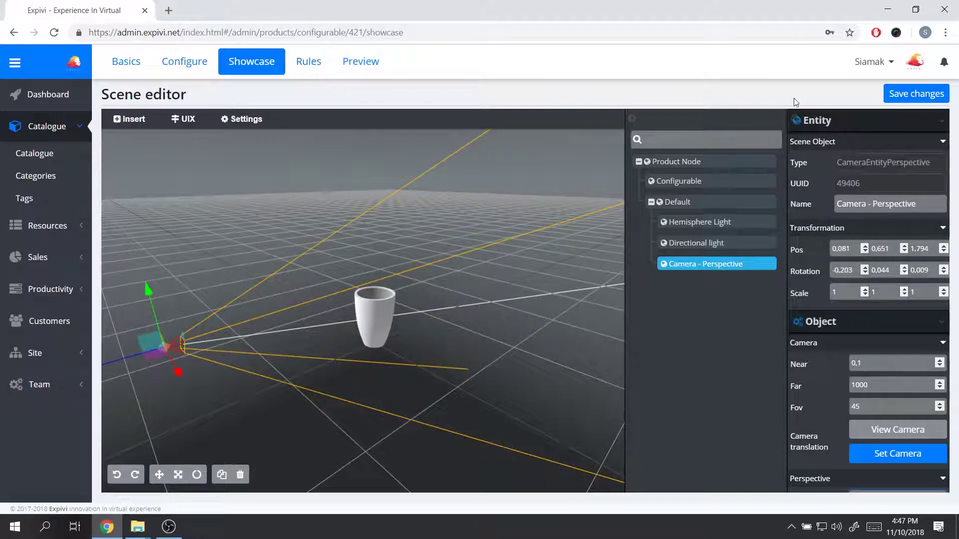
{"action": "left_click", "coordinate": [912, 101]}
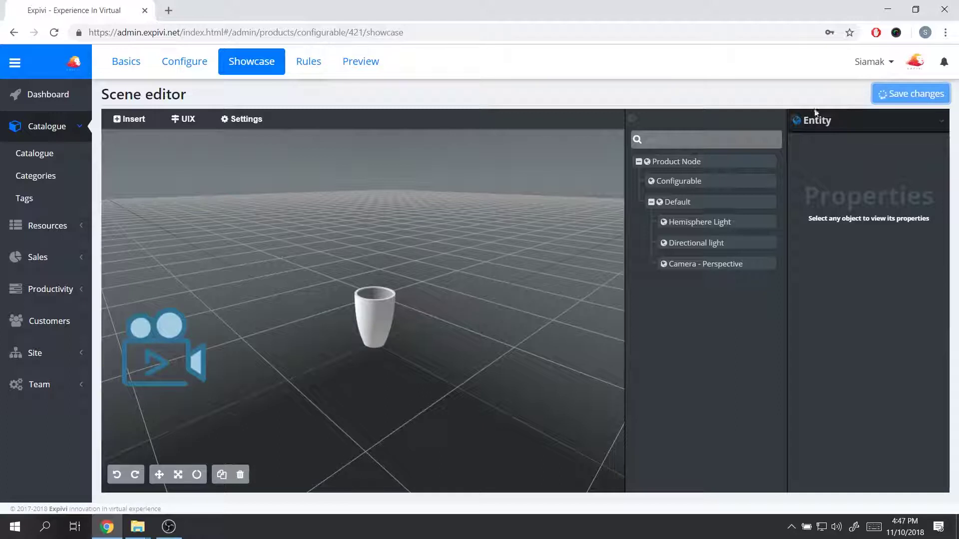
Step: Open the product's scene preview and orbit around the pot to check the camera behaviour
{"action": "scroll", "coordinate": [398, 272], "scroll_direction": "down", "scroll_amount": 2}
{"action": "right_click_drag", "start_coordinate": [398, 272], "coordinate": [390, 294]}
{"action": "scroll", "coordinate": [390, 294], "scroll_direction": "down", "scroll_amount": 3}
{"action": "left_click_drag", "start_coordinate": [390, 294], "coordinate": [464, 278]}
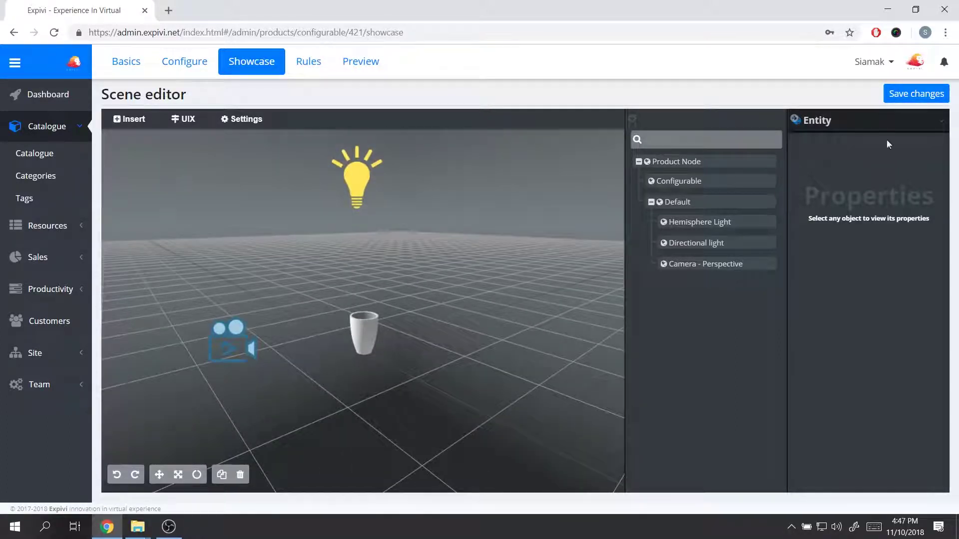
{"action": "left_click", "coordinate": [361, 61]}
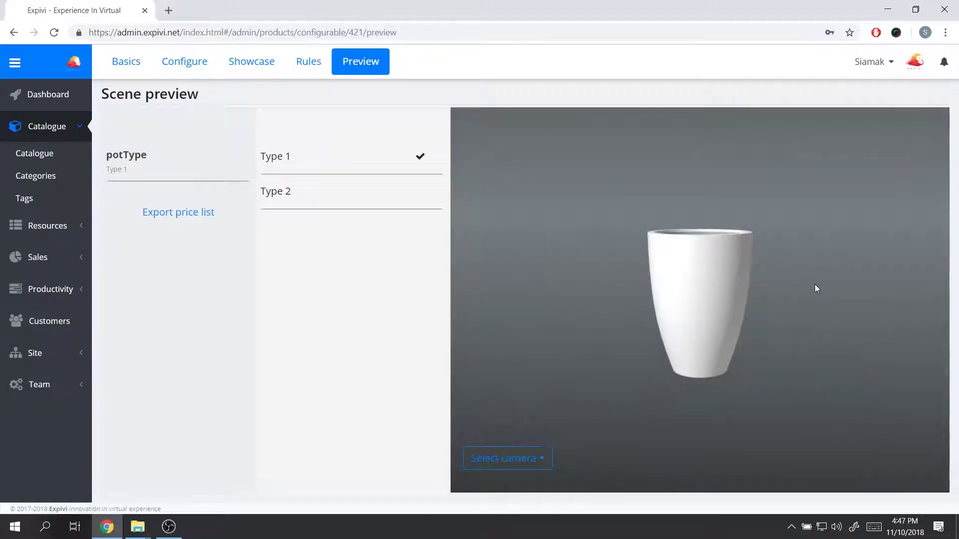
{"action": "mouse_move", "coordinate": [861, 278]}
{"action": "left_mouse_down"}
{"action": "mouse_move", "coordinate": [823, 304]}
{"action": "mouse_move", "coordinate": [574, 293]}
{"action": "mouse_move", "coordinate": [822, 269]}
{"action": "mouse_move", "coordinate": [600, 259]}
{"action": "mouse_move", "coordinate": [644, 225]}
{"action": "mouse_move", "coordinate": [851, 276]}
{"action": "mouse_move", "coordinate": [909, 259]}
{"action": "mouse_move", "coordinate": [867, 249]}
{"action": "mouse_move", "coordinate": [779, 274]}
{"action": "left_mouse_up"}
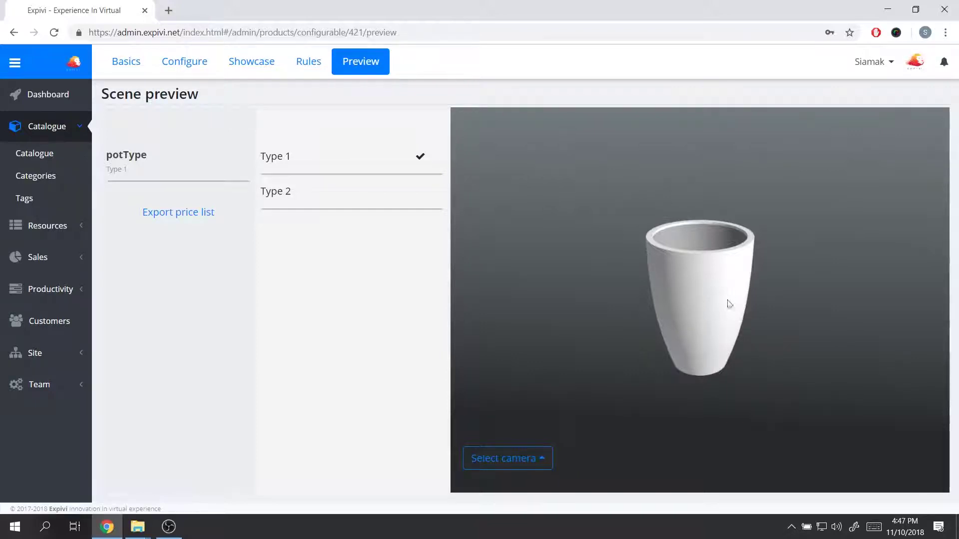
{"action": "mouse_move", "coordinate": [840, 268]}
{"action": "left_mouse_down"}
{"action": "mouse_move", "coordinate": [714, 281]}
{"action": "mouse_move", "coordinate": [614, 267]}
{"action": "mouse_move", "coordinate": [672, 250]}
{"action": "mouse_move", "coordinate": [741, 253]}
{"action": "mouse_move", "coordinate": [544, 255]}
{"action": "mouse_move", "coordinate": [828, 248]}
{"action": "left_mouse_up"}
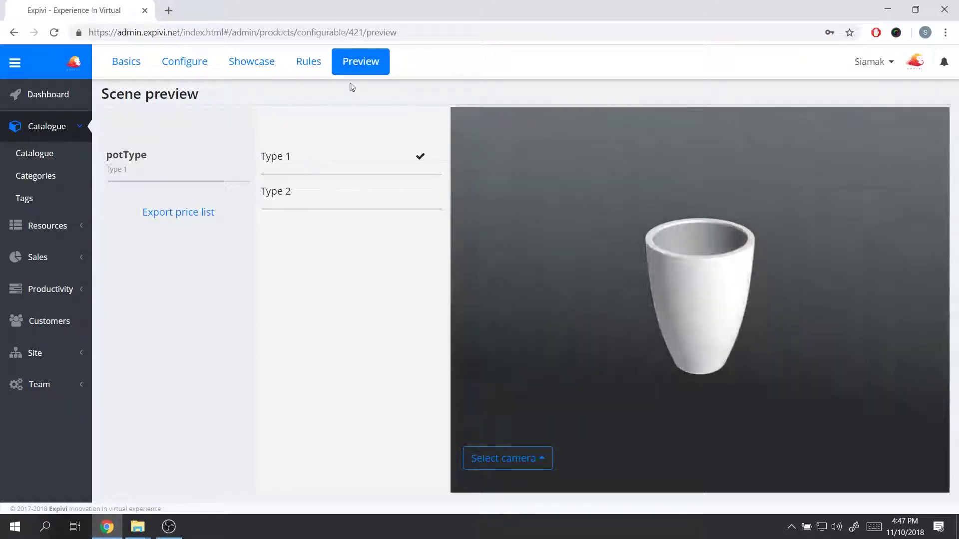
Step: Return to the showcase scene, change the perspective camera's controller to First person, and save the changes
{"action": "left_click", "coordinate": [264, 63]}
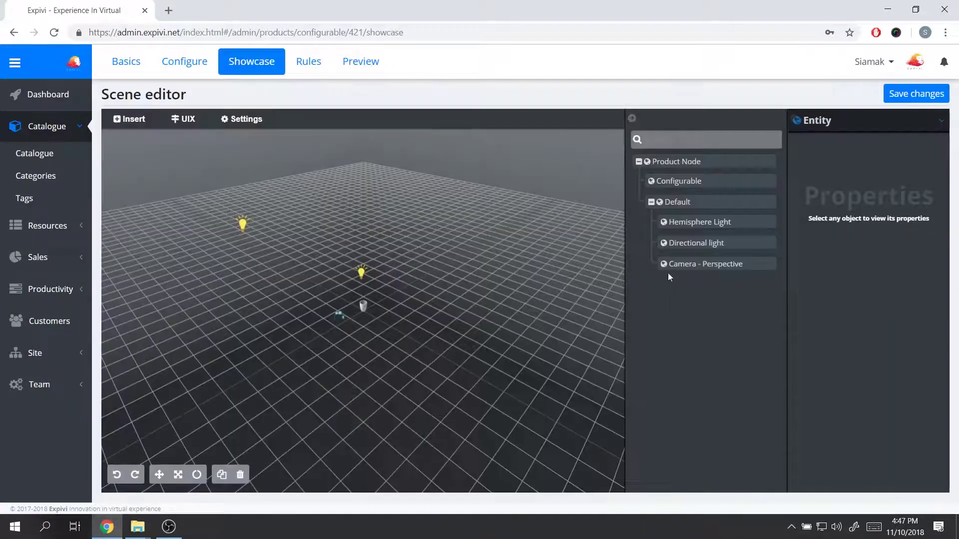
{"action": "left_click", "coordinate": [701, 269]}
{"action": "scroll", "coordinate": [867, 327], "scroll_direction": "down", "scroll_amount": 5}
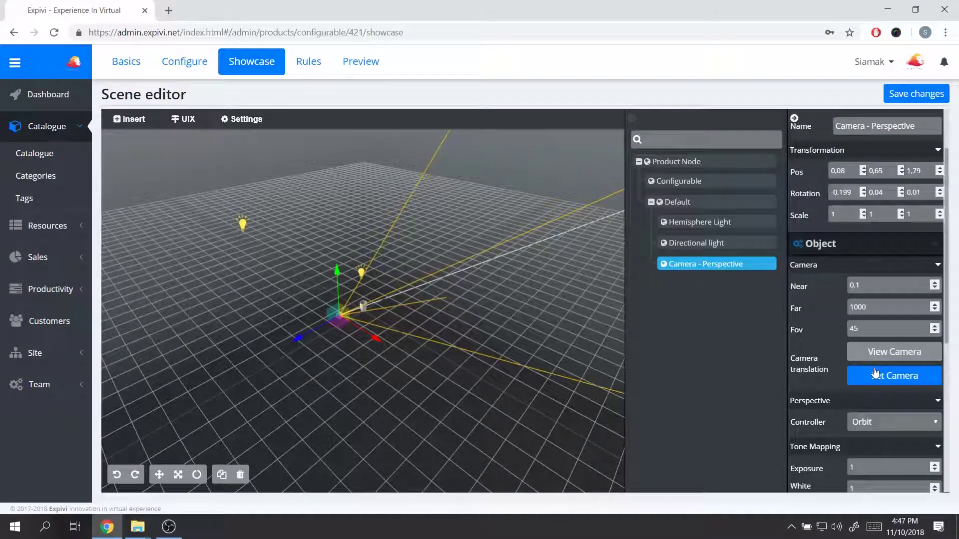
{"action": "left_click", "coordinate": [875, 266]}
{"action": "left_click", "coordinate": [869, 294]}
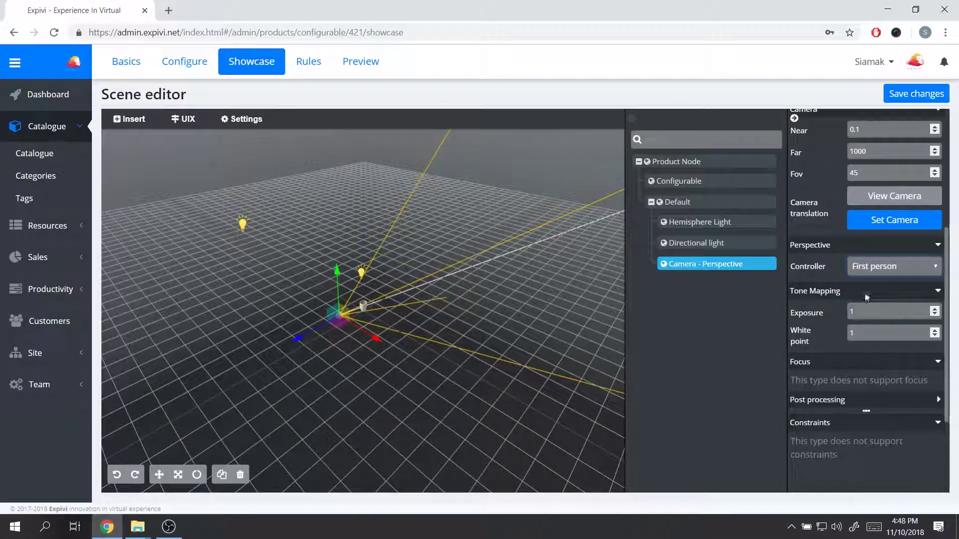
{"action": "left_click", "coordinate": [916, 94]}
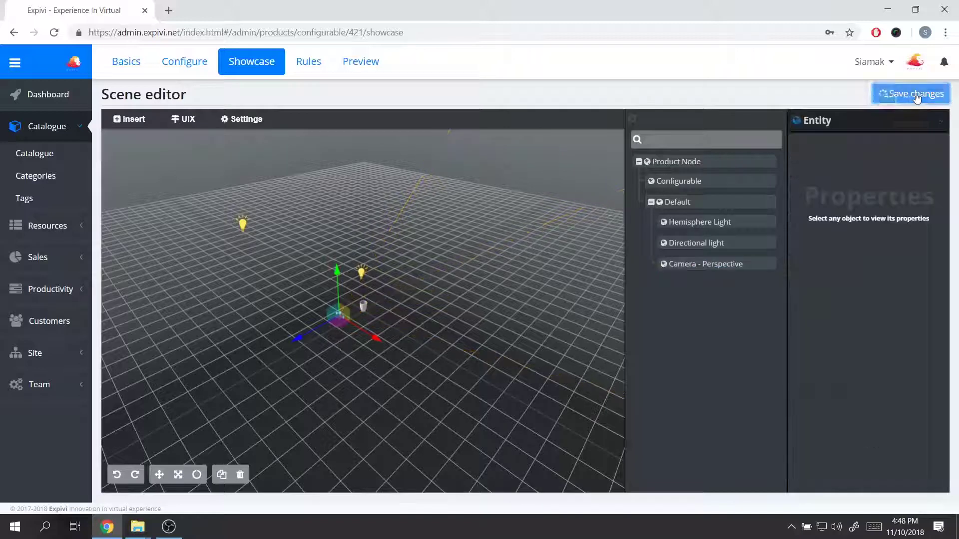
Step: Open the scene preview and look around with the first-person camera controller
{"action": "left_click", "coordinate": [355, 61]}
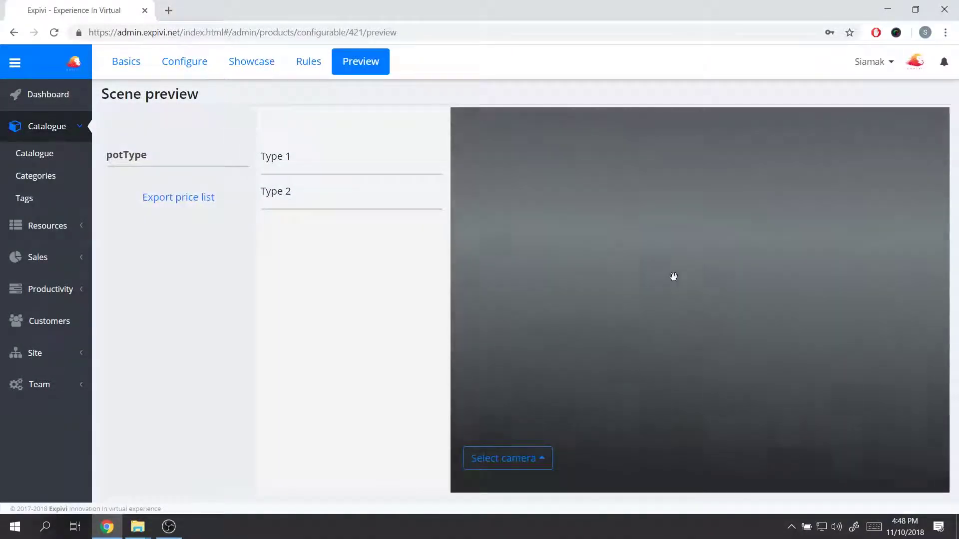
{"action": "left_click_drag", "start_coordinate": [670, 293], "coordinate": [812, 283]}
{"action": "left_click_drag", "start_coordinate": [670, 329], "coordinate": [642, 269]}
{"action": "left_click_drag", "start_coordinate": [693, 327], "coordinate": [602, 298]}
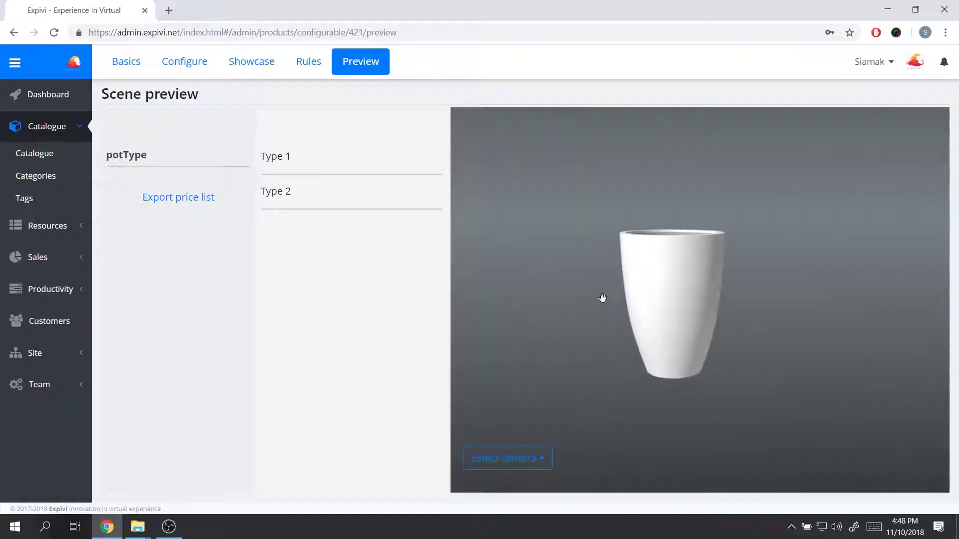
Step: Return to the showcase scene and set the Default view node's background type to Transparent
{"action": "left_click", "coordinate": [255, 67]}
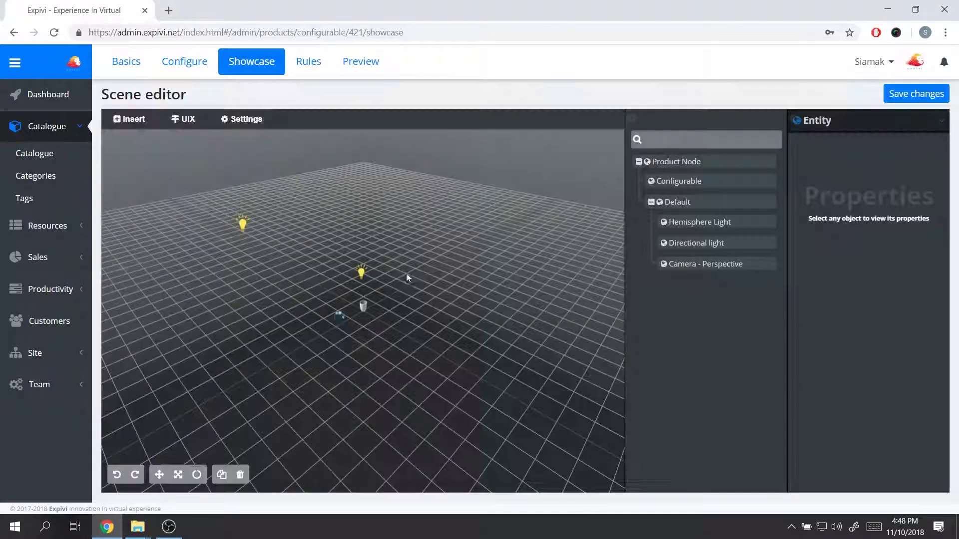
{"action": "scroll", "coordinate": [375, 303], "scroll_direction": "up", "scroll_amount": 4}
{"action": "left_click_drag", "start_coordinate": [376, 303], "coordinate": [295, 305]}
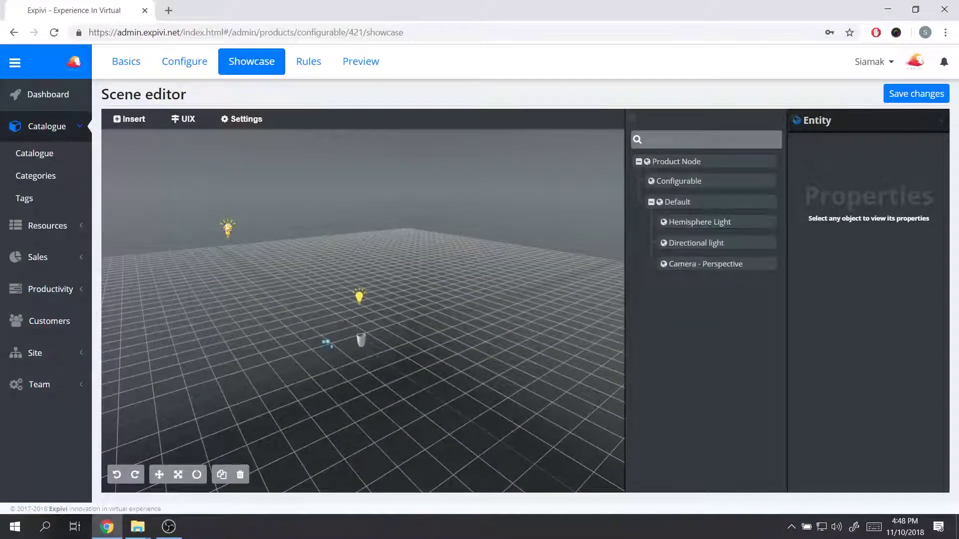
{"action": "scroll", "coordinate": [376, 390], "scroll_direction": "up", "scroll_amount": 6}
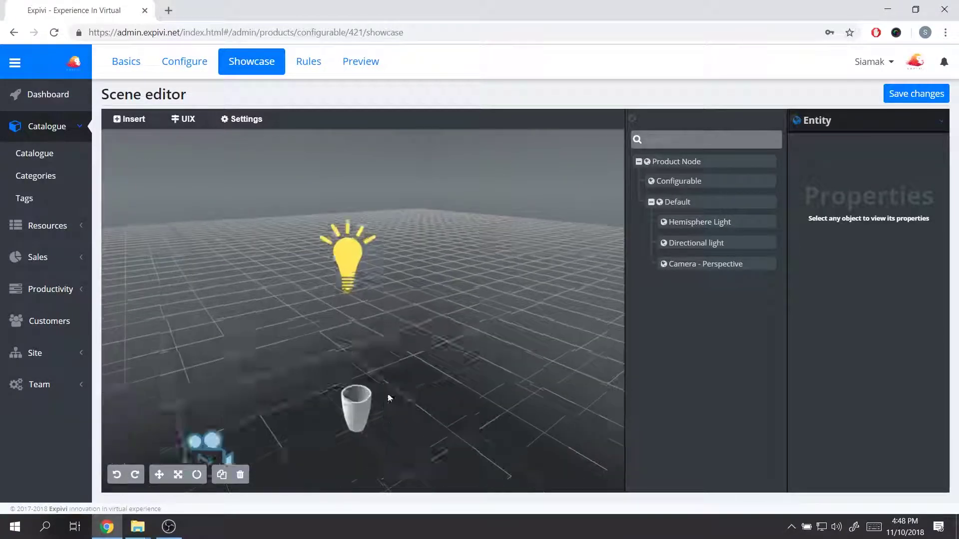
{"action": "right_click_drag", "start_coordinate": [388, 397], "coordinate": [398, 323]}
{"action": "scroll", "coordinate": [397, 323], "scroll_direction": "up", "scroll_amount": 5}
{"action": "left_click_drag", "start_coordinate": [395, 319], "coordinate": [447, 323]}
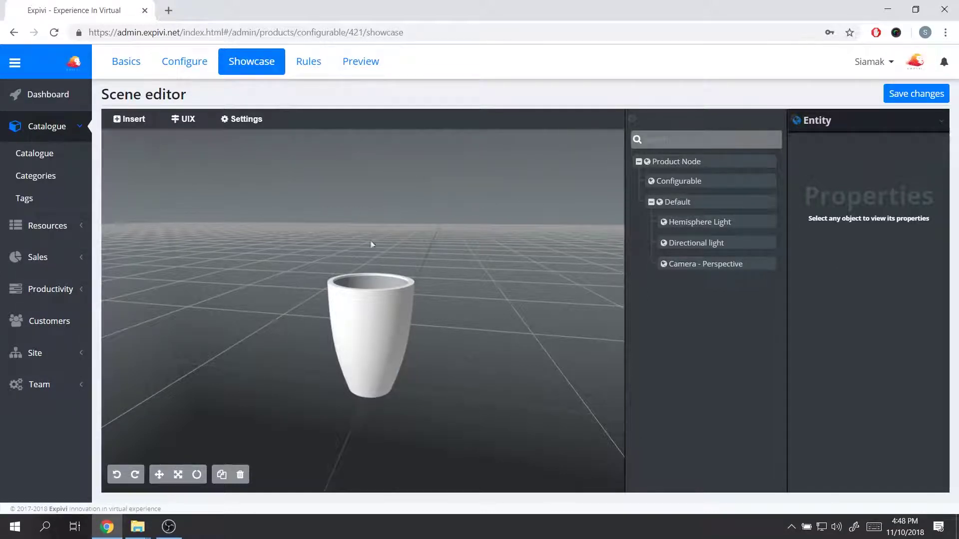
{"action": "left_click", "coordinate": [703, 205]}
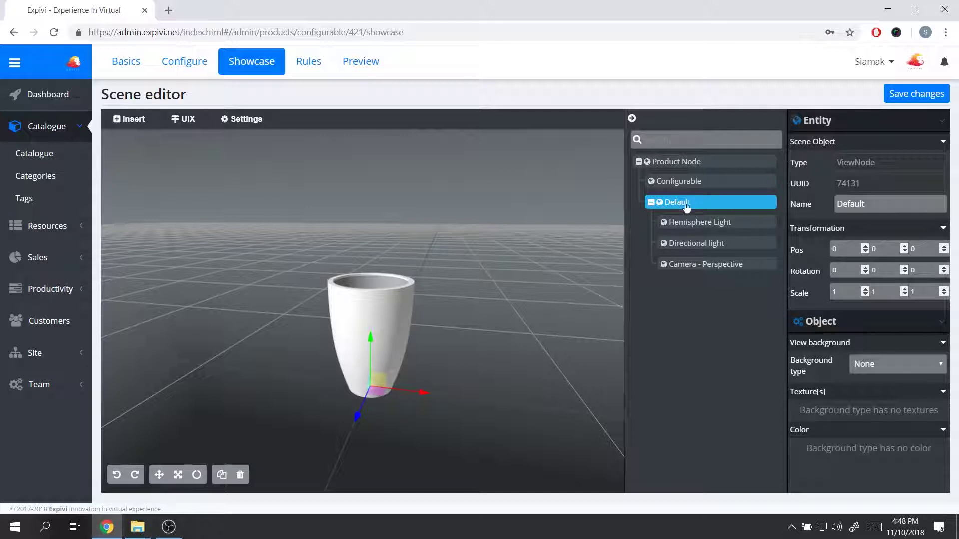
{"action": "left_click_drag", "start_coordinate": [547, 246], "coordinate": [496, 314]}
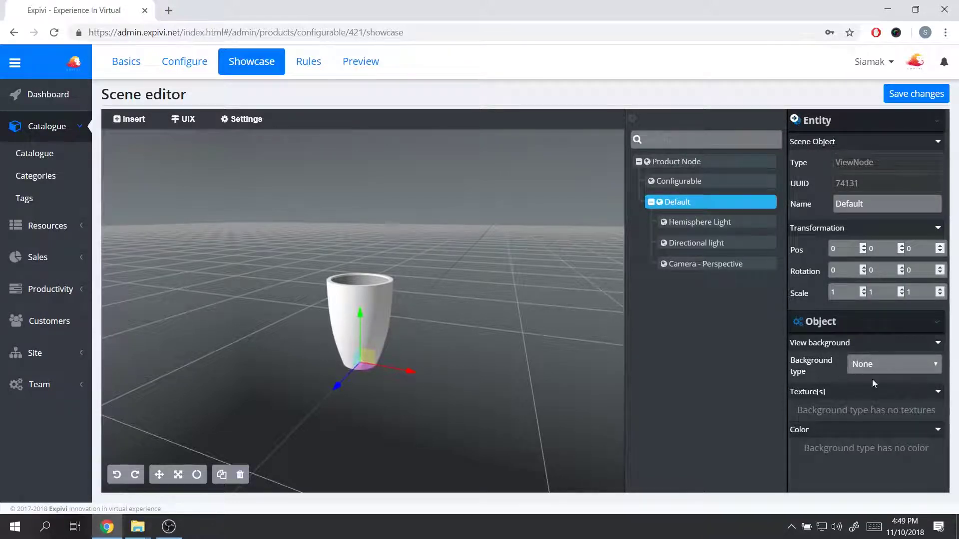
{"action": "left_click", "coordinate": [891, 366]}
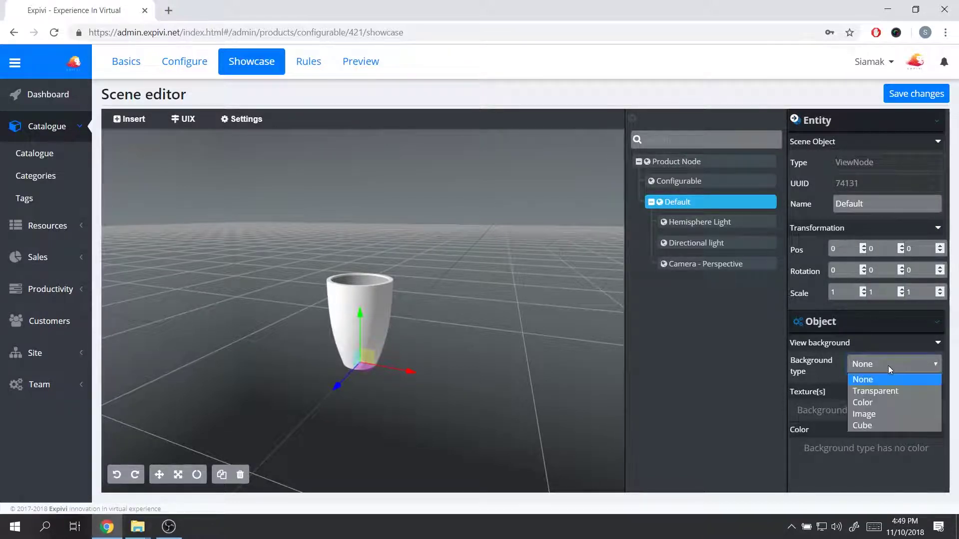
{"action": "left_click", "coordinate": [881, 395]}
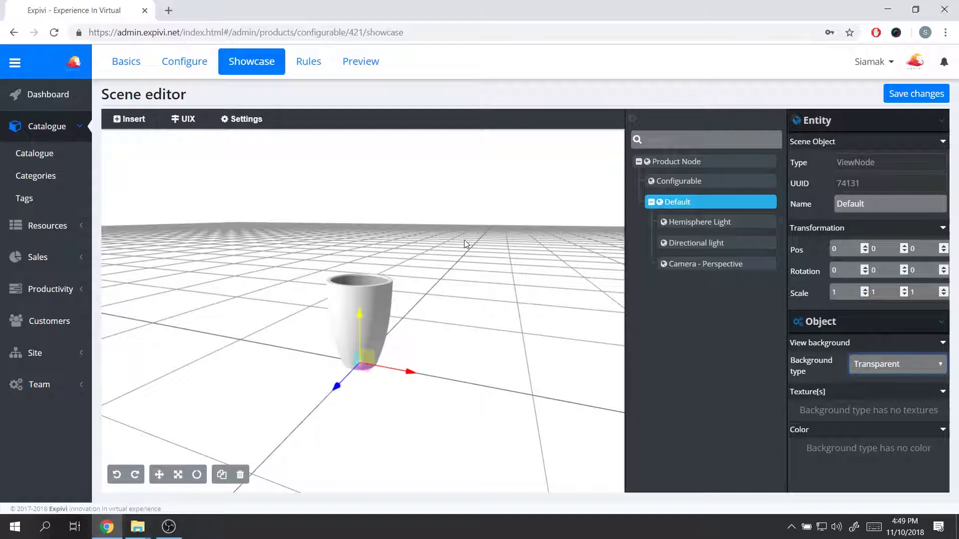
Step: Change the Default view's background type to Color and try several colours, ending on dark teal #134e64
{"action": "left_click", "coordinate": [877, 364]}
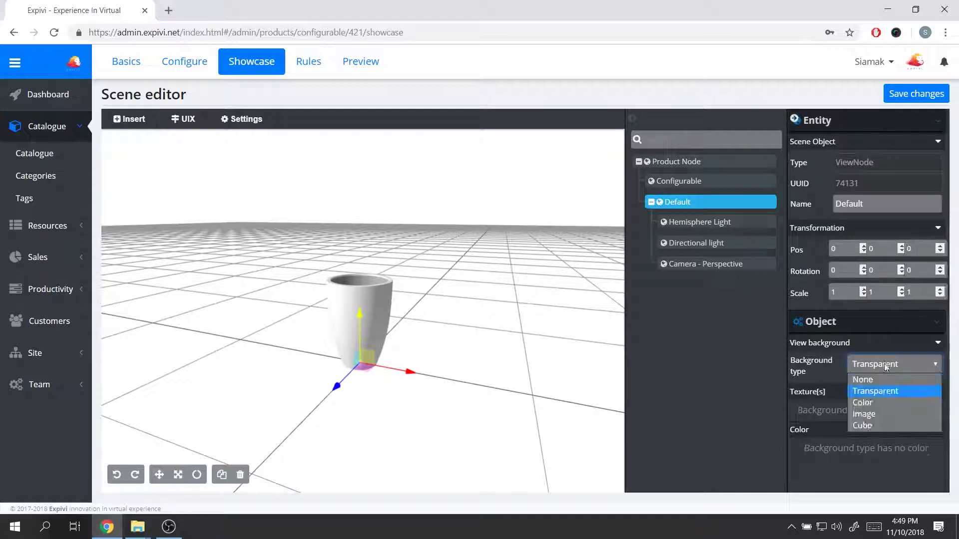
{"action": "left_click", "coordinate": [876, 403]}
{"action": "left_click", "coordinate": [881, 445]}
{"action": "left_click_drag", "start_coordinate": [855, 467], "coordinate": [927, 467]}
{"action": "scroll", "coordinate": [928, 440], "scroll_direction": "down", "scroll_amount": 3}
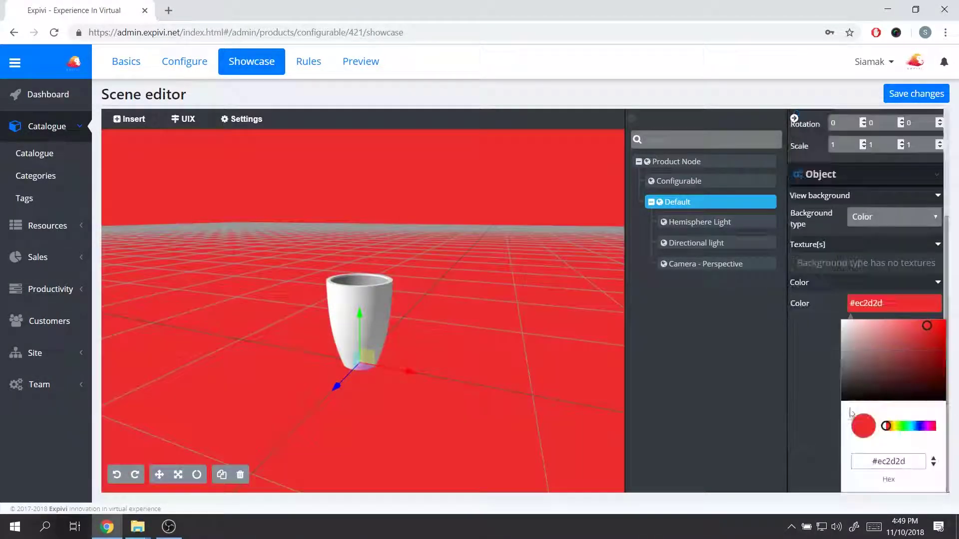
{"action": "left_click", "coordinate": [924, 426]}
{"action": "left_click_drag", "start_coordinate": [932, 331], "coordinate": [887, 323]}
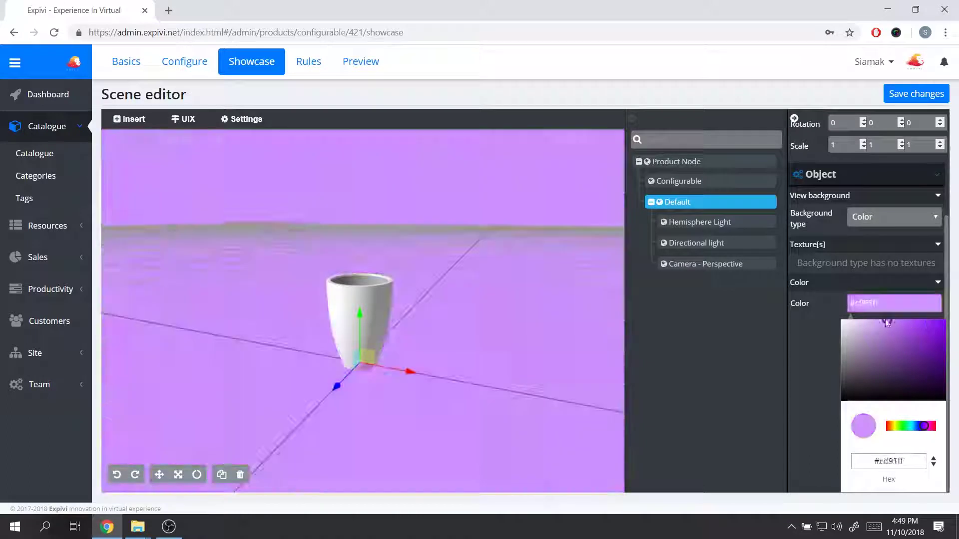
{"action": "left_click_drag", "start_coordinate": [924, 426], "coordinate": [913, 397]}
{"action": "left_click_drag", "start_coordinate": [909, 344], "coordinate": [925, 370]}
{"action": "left_click", "coordinate": [860, 241]}
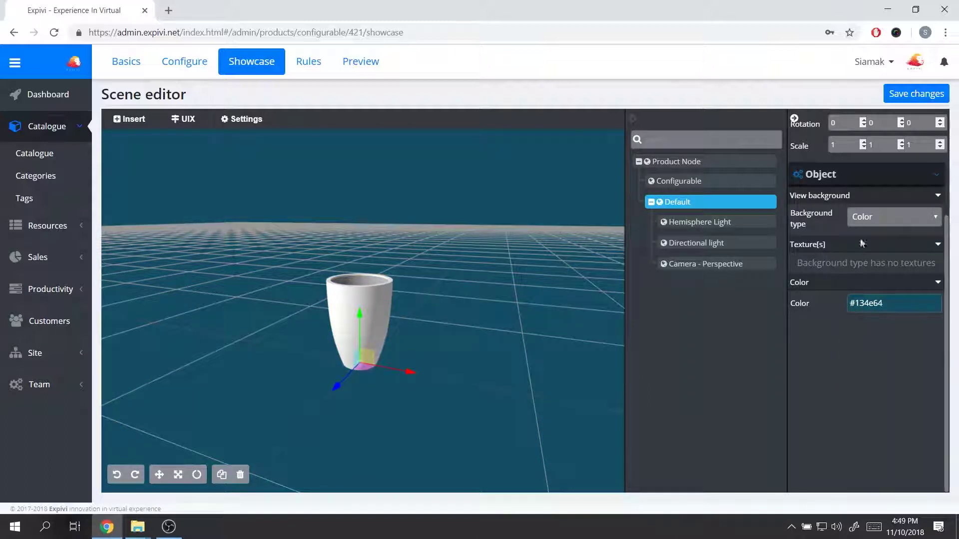
Step: Set the Default view's background type to Image and assign the grey cloudy texture from the VanGarderen media folder
{"action": "left_click", "coordinate": [877, 219]}
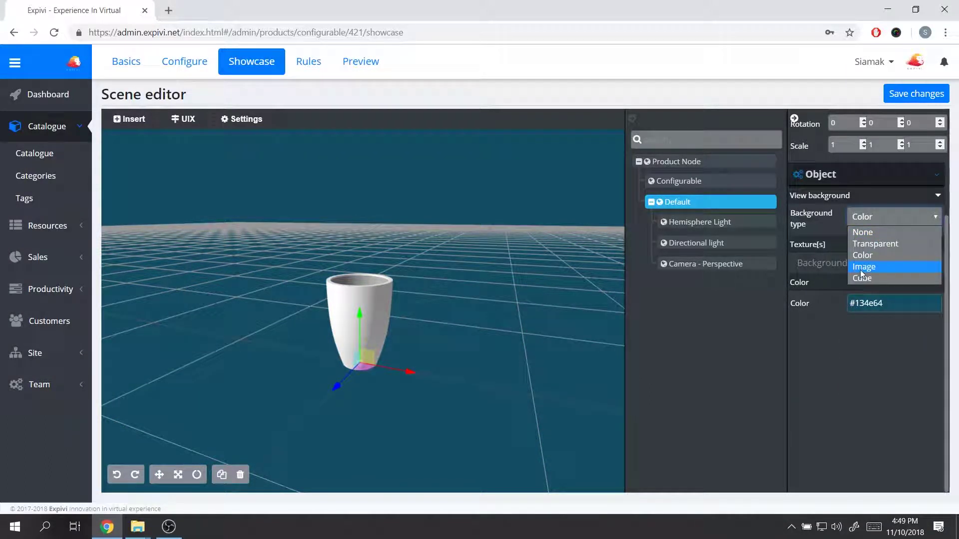
{"action": "left_click", "coordinate": [881, 267]}
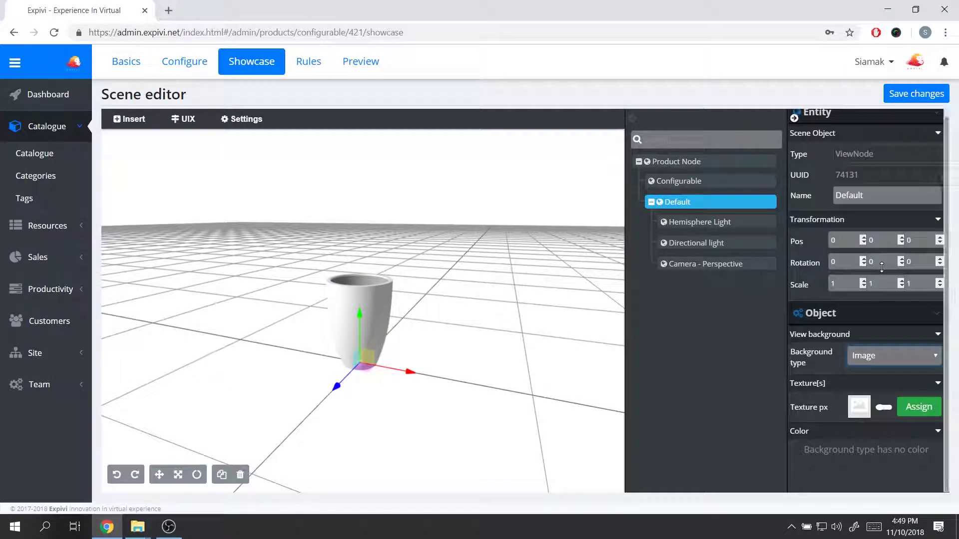
{"action": "left_click", "coordinate": [917, 408]}
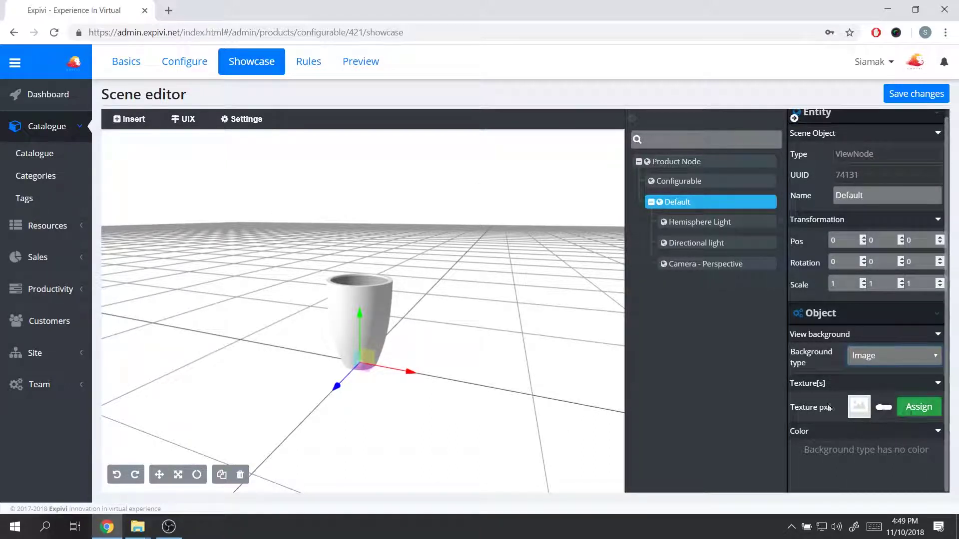
{"action": "left_click", "coordinate": [919, 408]}
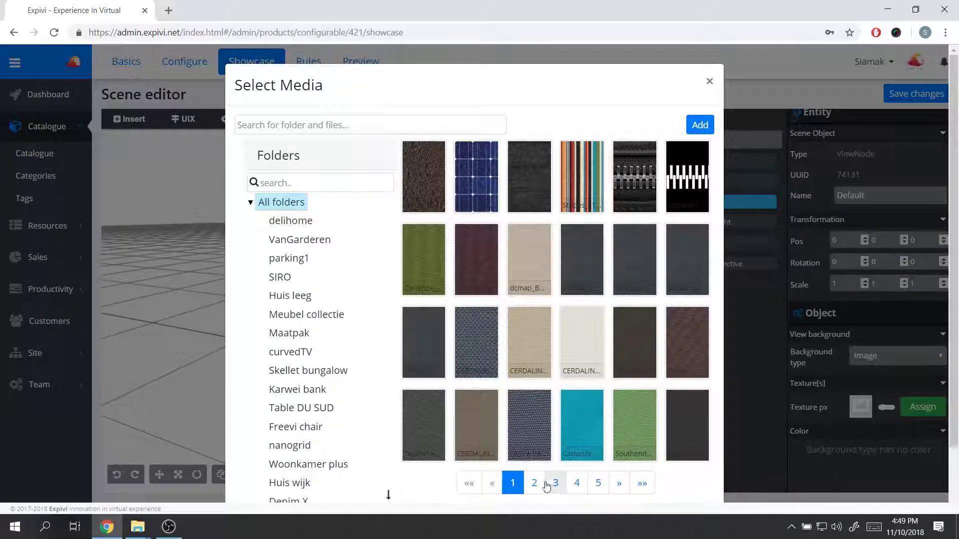
{"action": "left_click", "coordinate": [289, 259]}
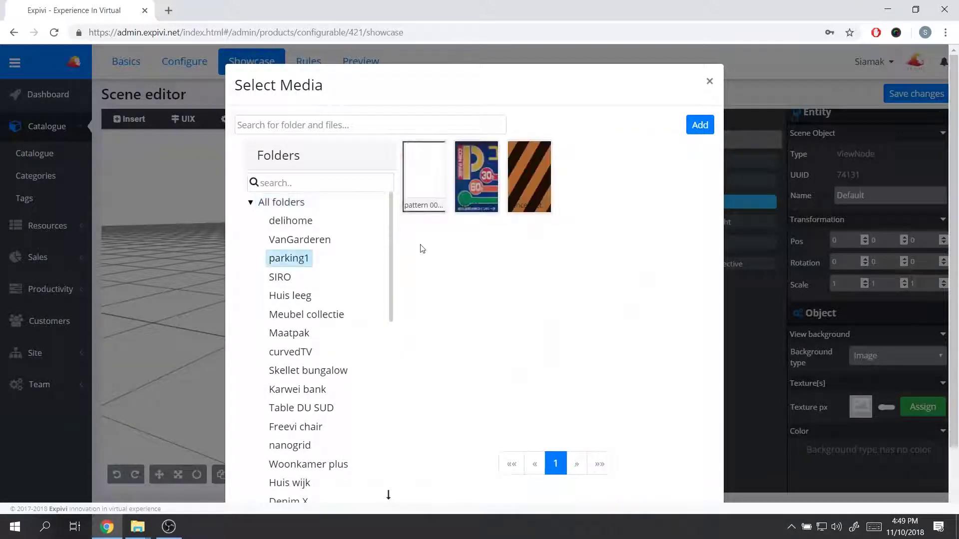
{"action": "left_click", "coordinate": [286, 243]}
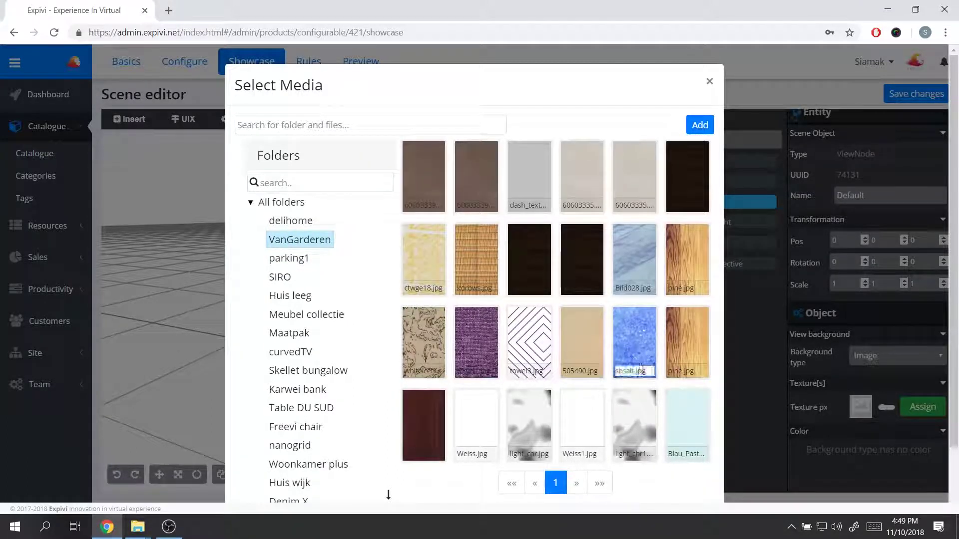
{"action": "left_click", "coordinate": [535, 420]}
{"action": "scroll", "coordinate": [684, 430], "scroll_direction": "down", "scroll_amount": 2}
{"action": "left_click", "coordinate": [692, 473]}
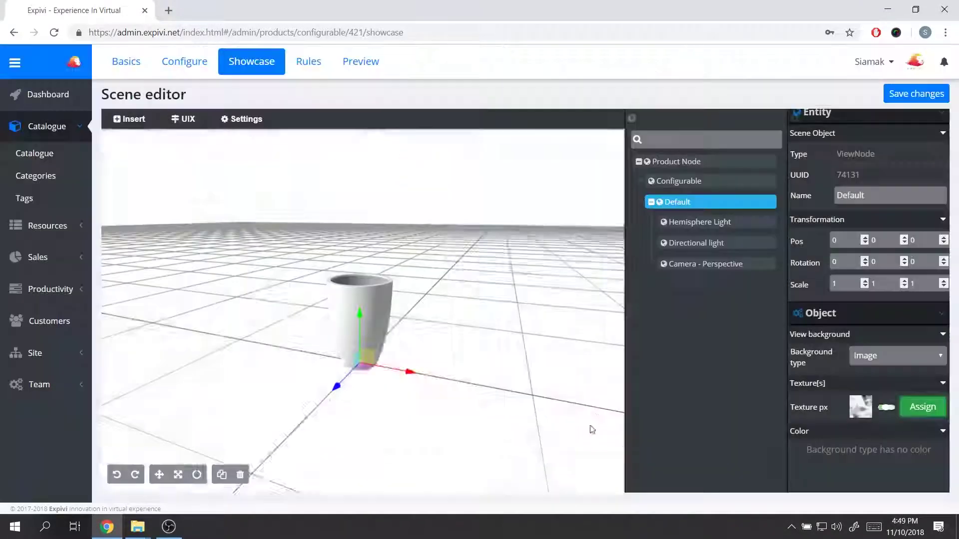
{"action": "left_click_drag", "start_coordinate": [495, 312], "coordinate": [483, 246]}
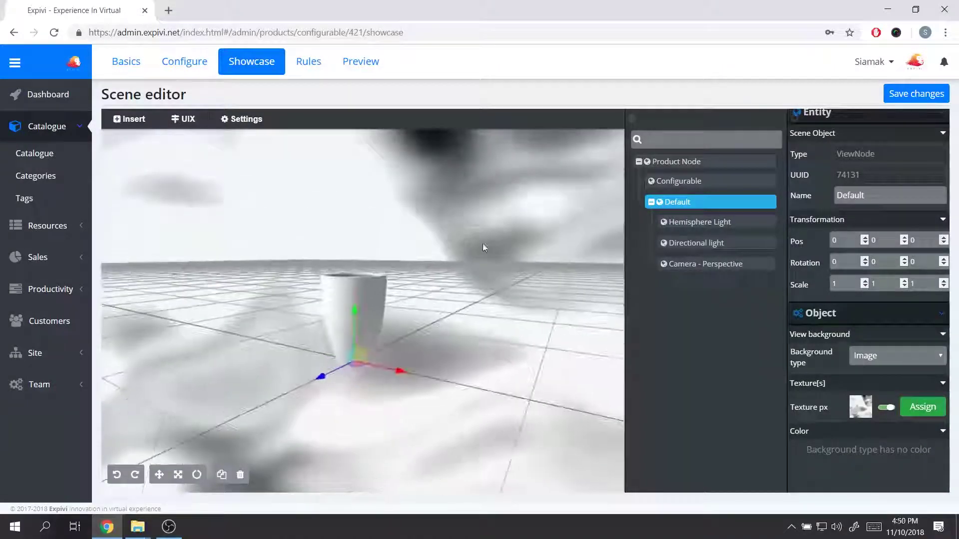
Step: Search the media library for "hdr" and assign the road and blue-sky panorama as the background texture
{"action": "left_click", "coordinate": [918, 407]}
{"action": "left_click", "coordinate": [374, 124]}
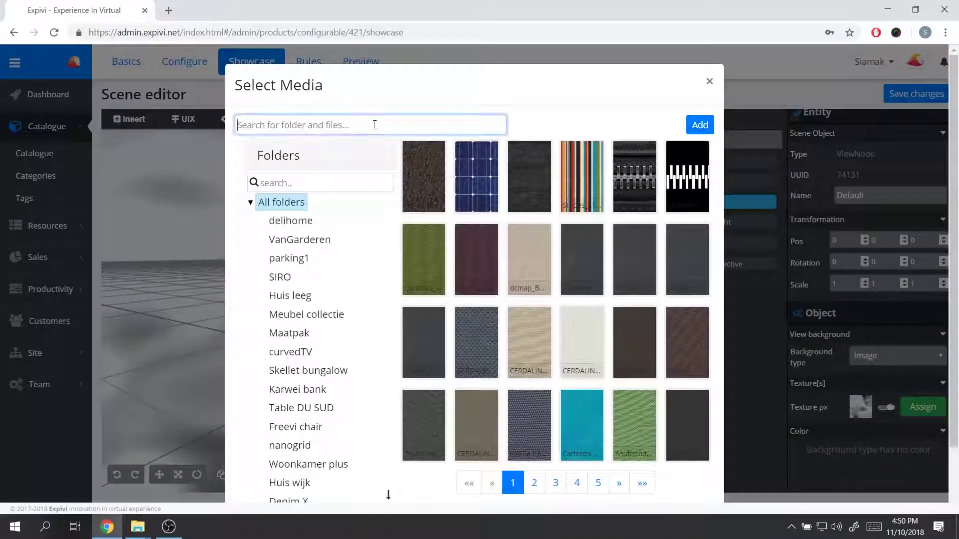
{"action": "type", "text": "hdr"}
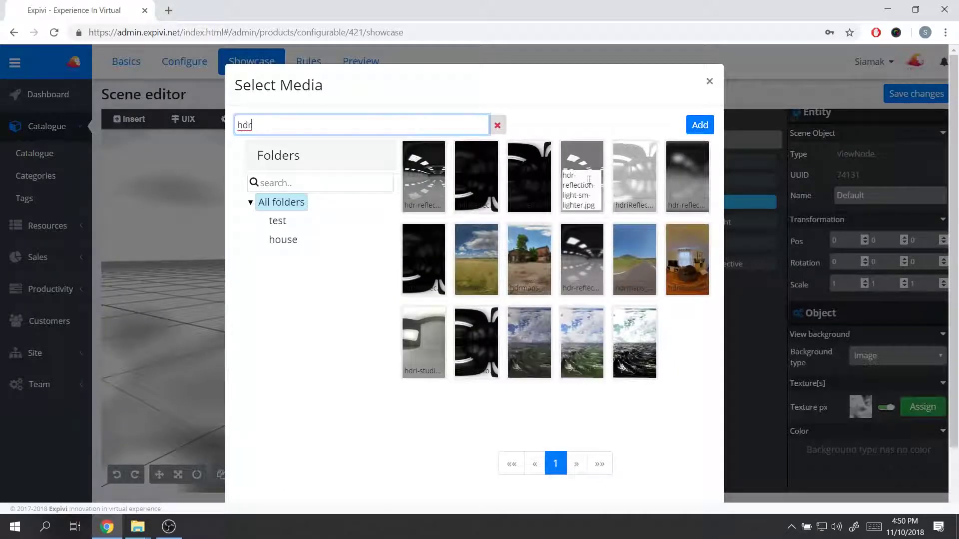
{"action": "left_click", "coordinate": [642, 252]}
{"action": "scroll", "coordinate": [653, 438], "scroll_direction": "down", "scroll_amount": 2}
{"action": "left_click", "coordinate": [684, 475]}
{"action": "left_click_drag", "start_coordinate": [516, 298], "coordinate": [525, 262]}
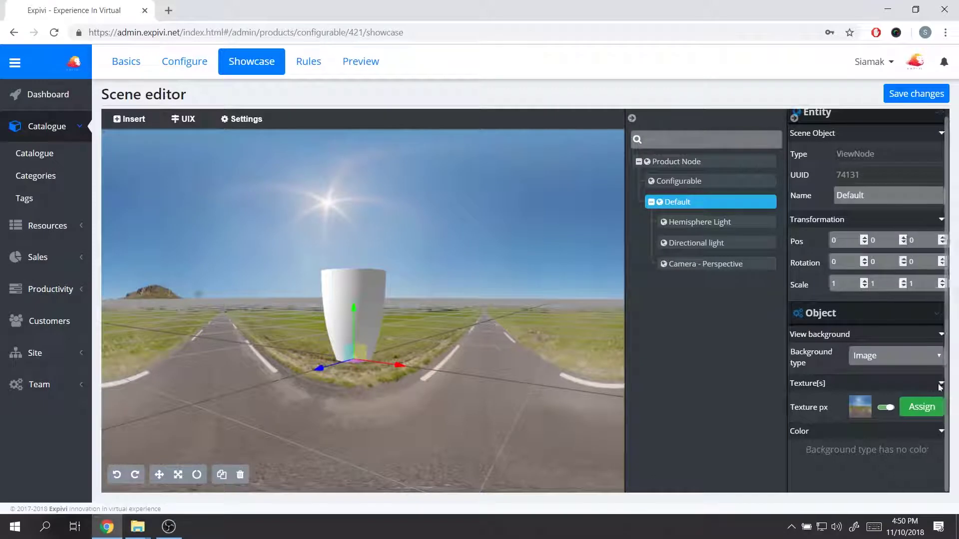
Step: Switch the Default view's background type to Cube and look over its six texture slots
{"action": "left_click", "coordinate": [922, 357]}
{"action": "left_click", "coordinate": [875, 416]}
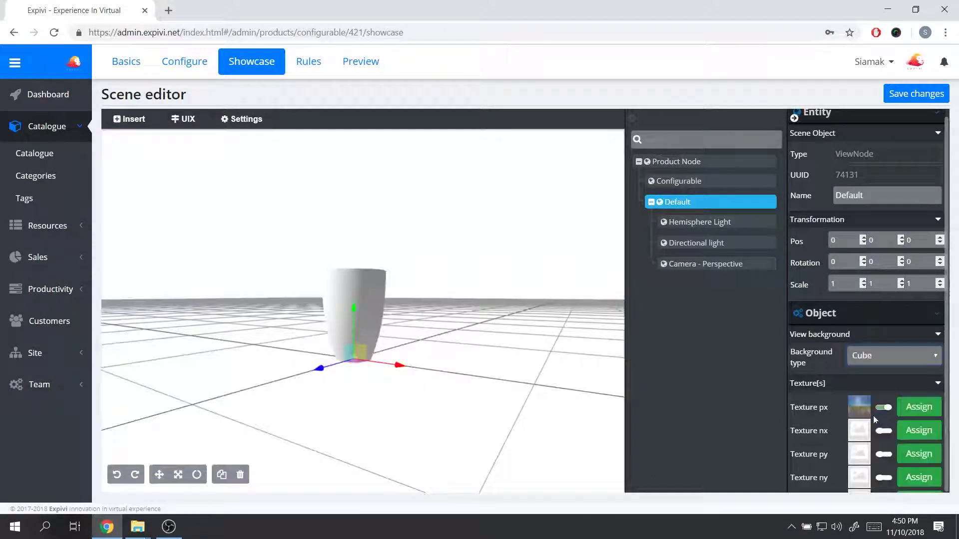
{"action": "scroll", "coordinate": [866, 428], "scroll_direction": "down", "scroll_amount": 1}
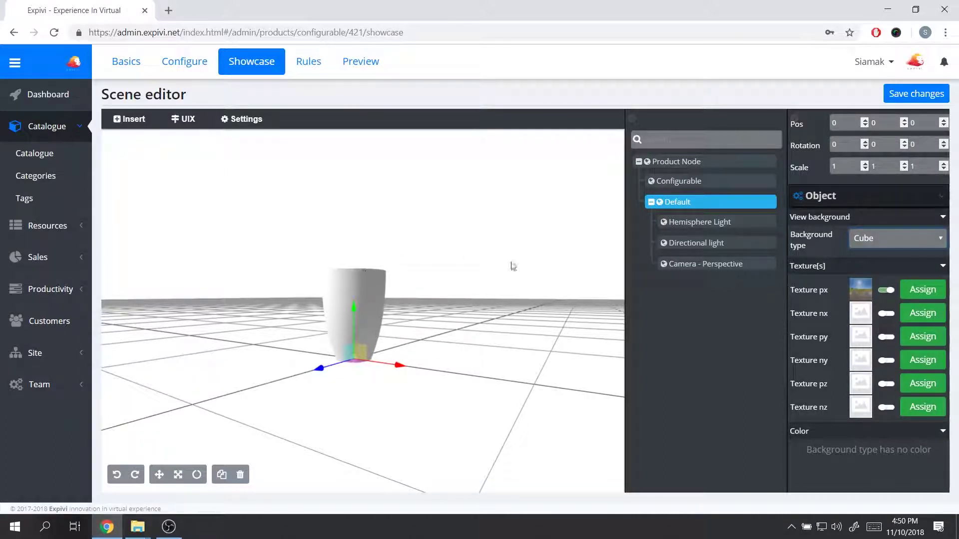
{"action": "left_click_drag", "start_coordinate": [457, 308], "coordinate": [443, 338]}
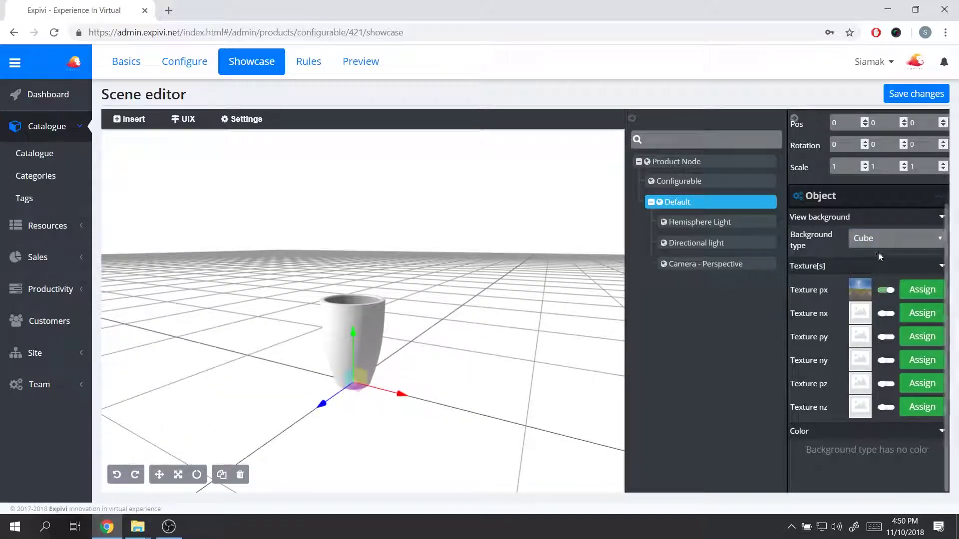
Step: Set the Default view's background type to Color and pick a pale blue-grey
{"action": "left_click", "coordinate": [899, 238]}
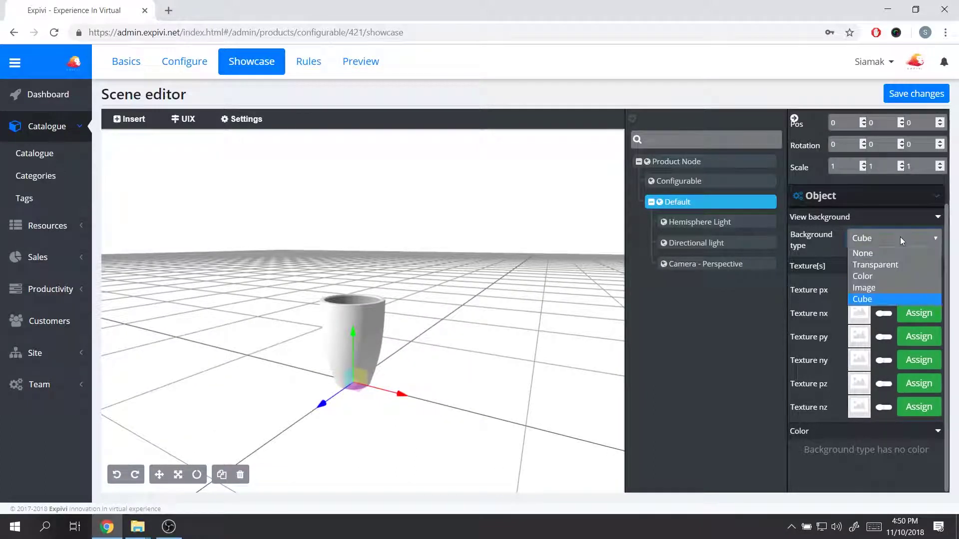
{"action": "left_click", "coordinate": [892, 278]}
{"action": "left_click_drag", "start_coordinate": [427, 308], "coordinate": [437, 280]}
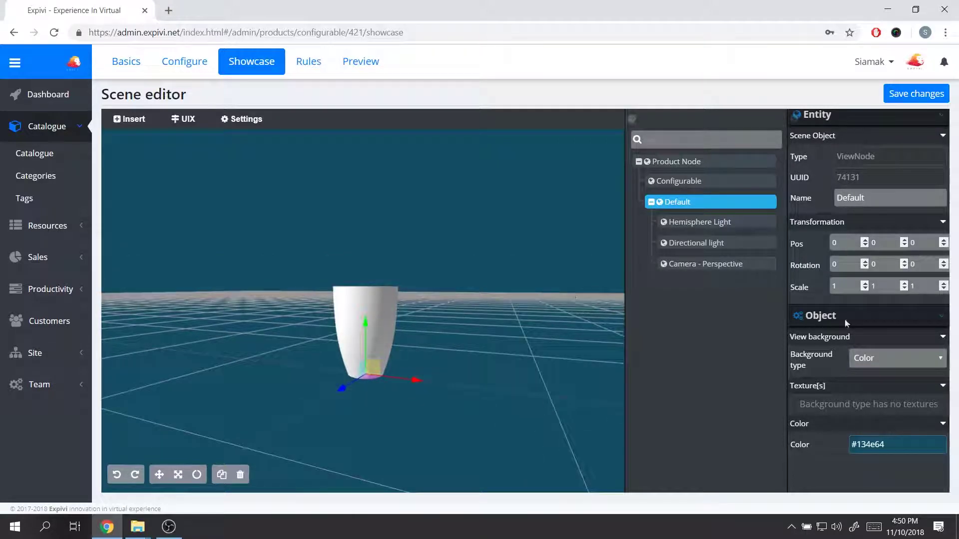
{"action": "left_click", "coordinate": [894, 445]}
{"action": "left_click", "coordinate": [851, 471]}
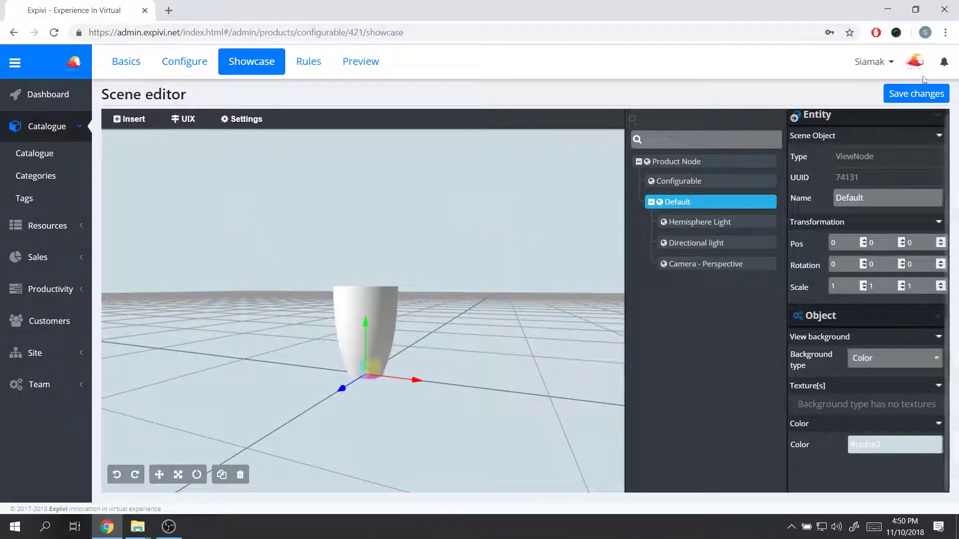
Step: Save the scene changes and check the pot against the new background in the scene preview
{"action": "left_click", "coordinate": [911, 95]}
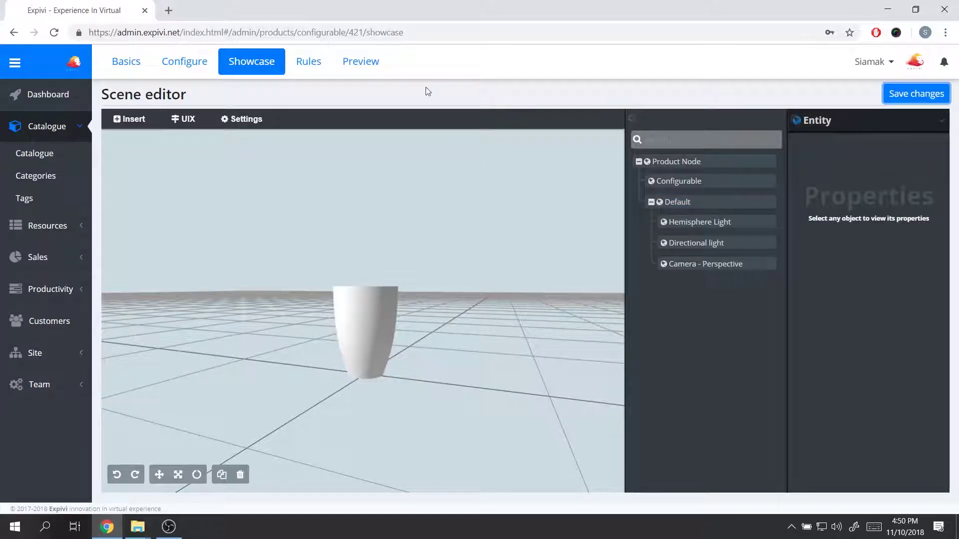
{"action": "left_click", "coordinate": [373, 66]}
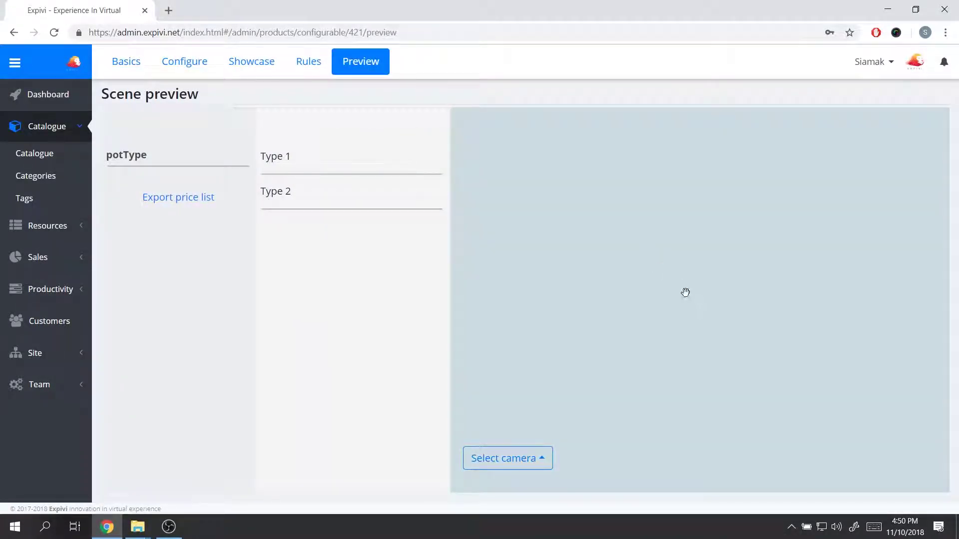
{"action": "left_click_drag", "start_coordinate": [699, 311], "coordinate": [689, 270]}
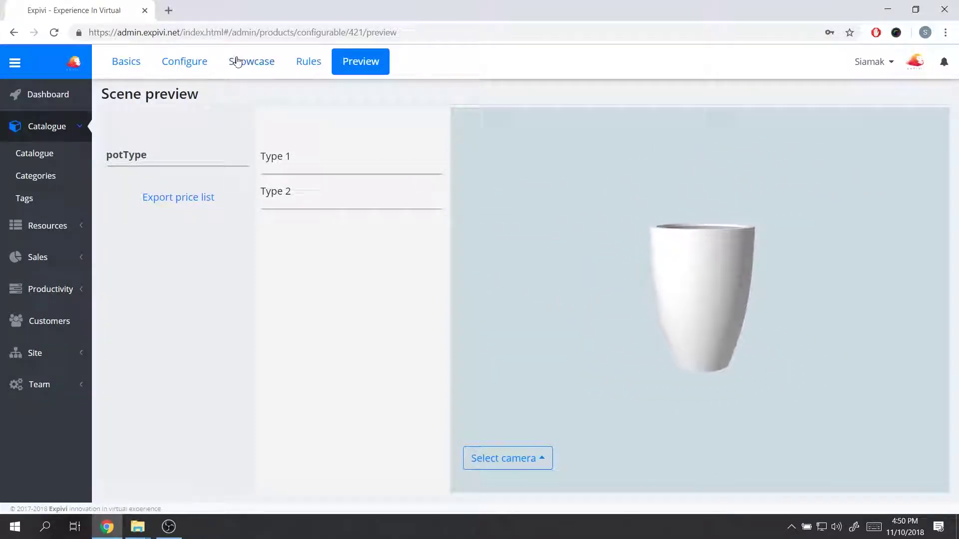
Step: Return to the showcase scene, set the perspective camera's controller to Orbit, and save the changes
{"action": "left_click", "coordinate": [249, 61]}
{"action": "left_click", "coordinate": [683, 264]}
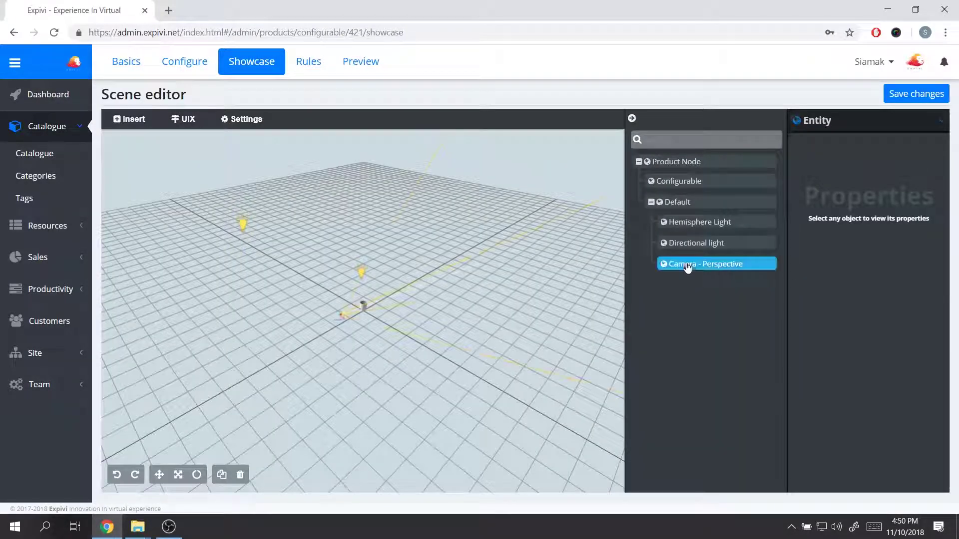
{"action": "scroll", "coordinate": [872, 396], "scroll_direction": "down", "scroll_amount": 3}
{"action": "left_click", "coordinate": [894, 345]}
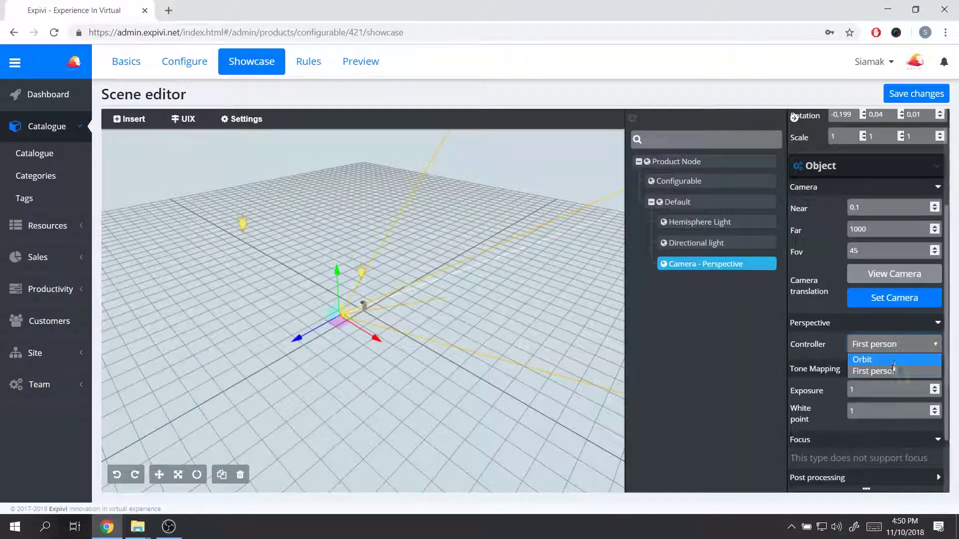
{"action": "left_click", "coordinate": [886, 360]}
{"action": "left_click", "coordinate": [917, 94]}
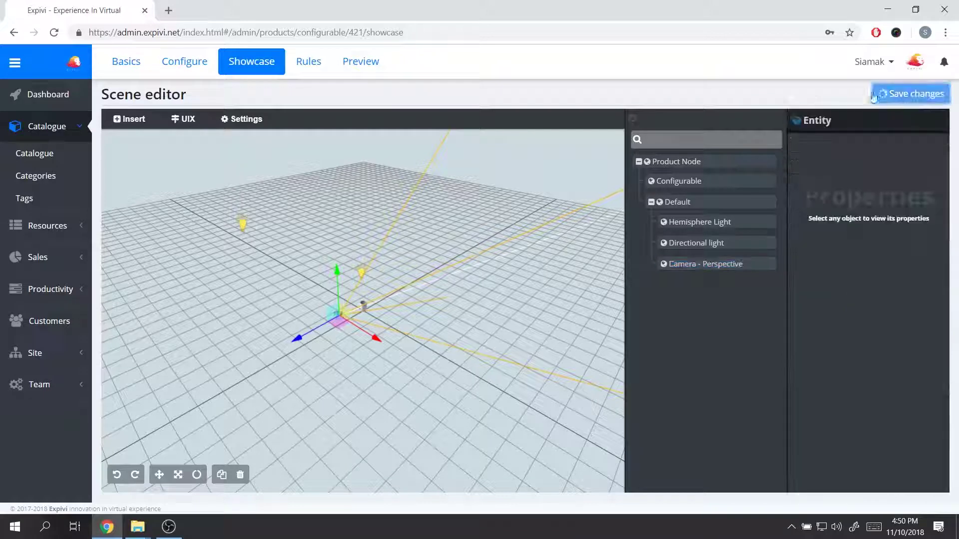
Step: Check the pot in the scene preview by orbiting around it and switching potType between Type 1 and Type 2
{"action": "left_click", "coordinate": [384, 61]}
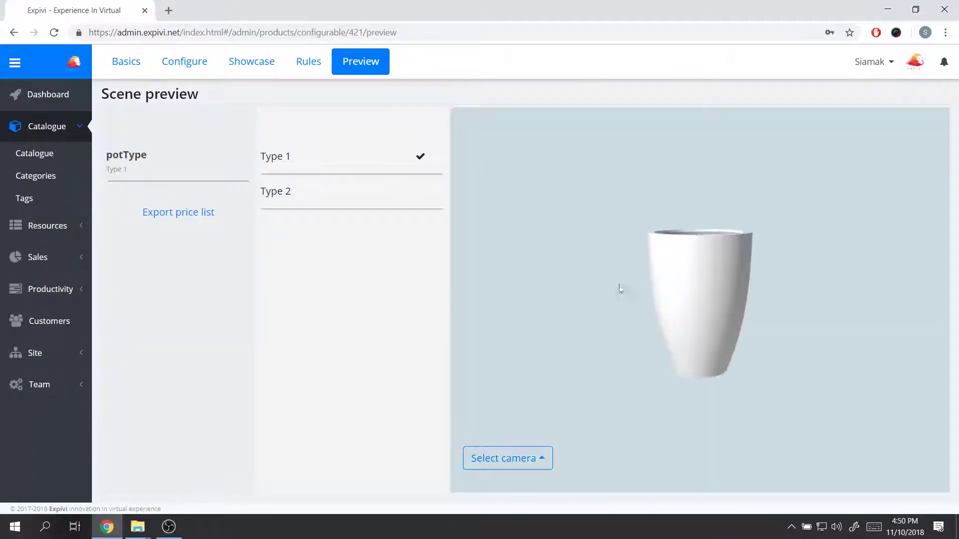
{"action": "left_click_drag", "start_coordinate": [794, 203], "coordinate": [667, 207]}
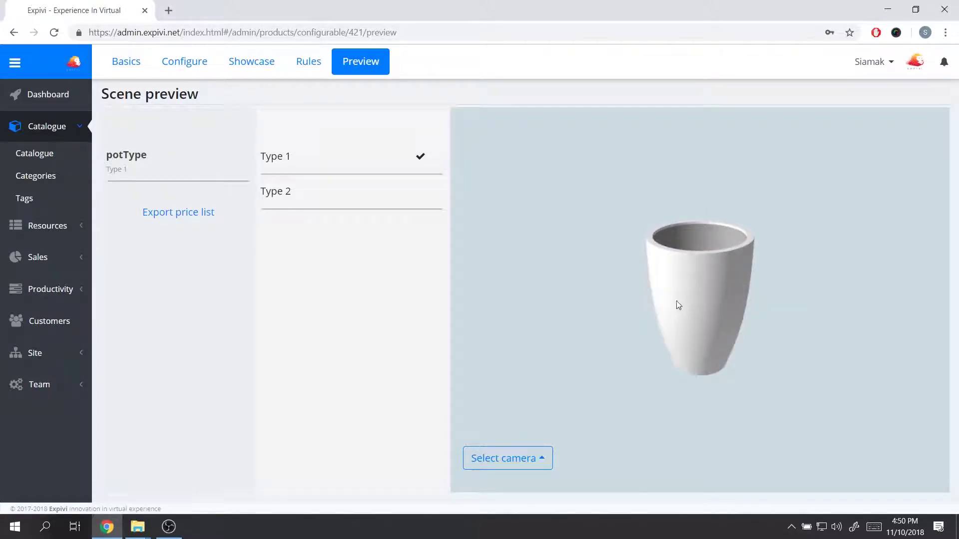
{"action": "left_click", "coordinate": [347, 200]}
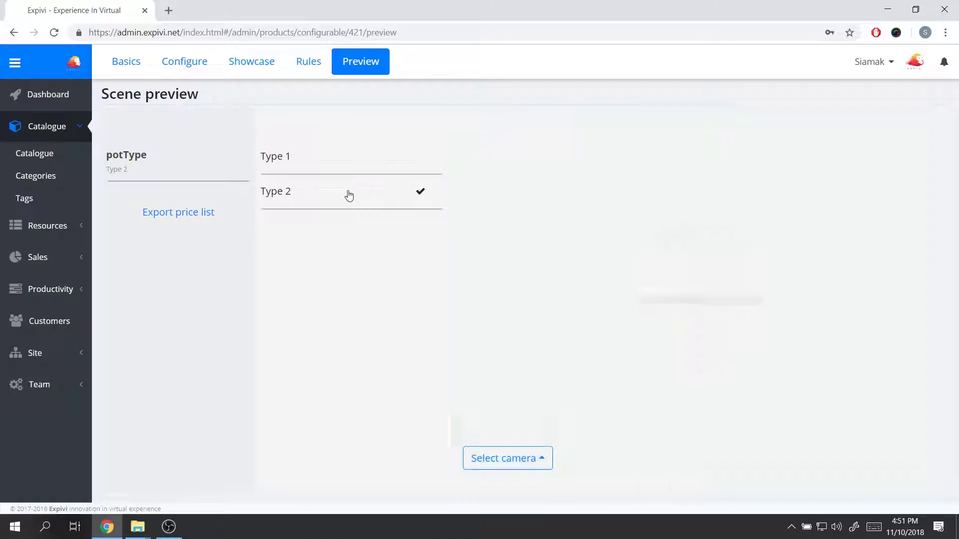
{"action": "left_click", "coordinate": [369, 159]}
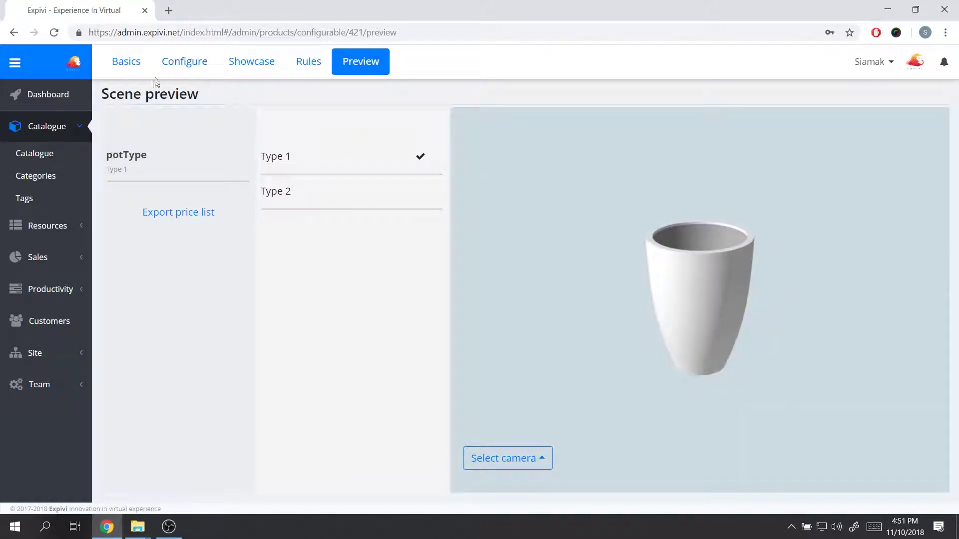
{"action": "left_click", "coordinate": [359, 190]}
{"action": "left_click", "coordinate": [377, 167]}
Step: Return to the showcase scene and set the Product Node's potType attribute to Type 2
{"action": "left_click", "coordinate": [264, 64]}
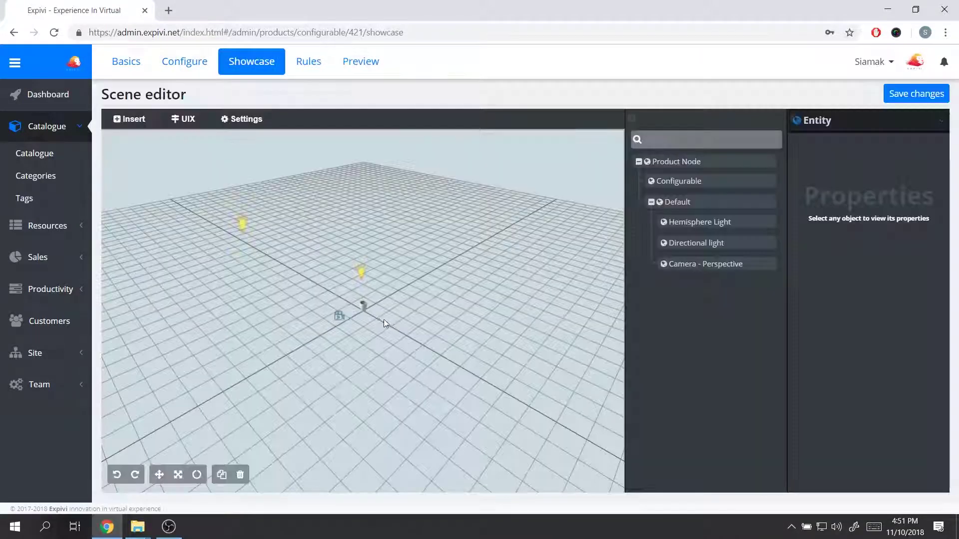
{"action": "left_click_drag", "start_coordinate": [423, 313], "coordinate": [384, 318]}
{"action": "scroll", "coordinate": [430, 310], "scroll_direction": "up", "scroll_amount": 4}
{"action": "scroll", "coordinate": [429, 310], "scroll_direction": "down", "scroll_amount": 3}
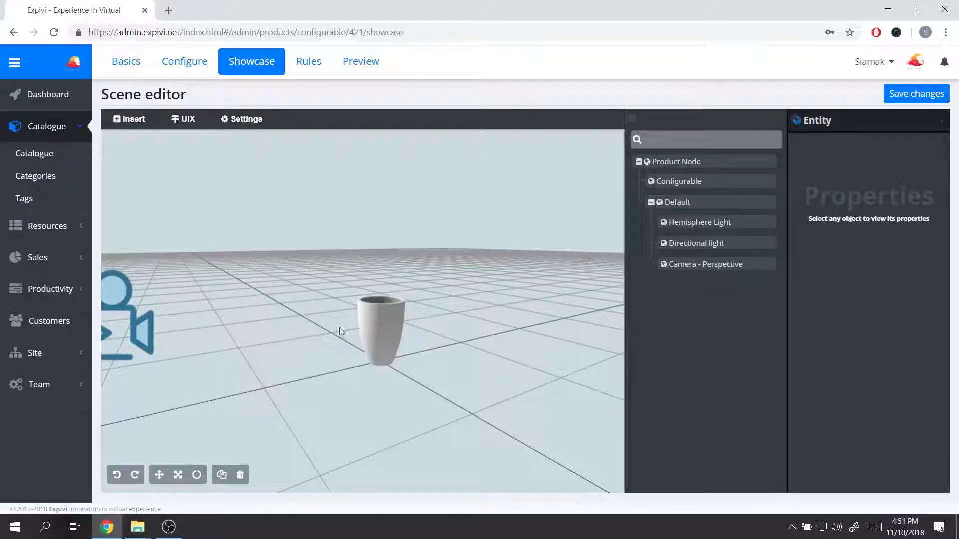
{"action": "scroll", "coordinate": [477, 299], "scroll_direction": "up", "scroll_amount": 4}
{"action": "left_click_drag", "start_coordinate": [492, 240], "coordinate": [483, 259]}
{"action": "scroll", "coordinate": [511, 265], "scroll_direction": "up", "scroll_amount": 3}
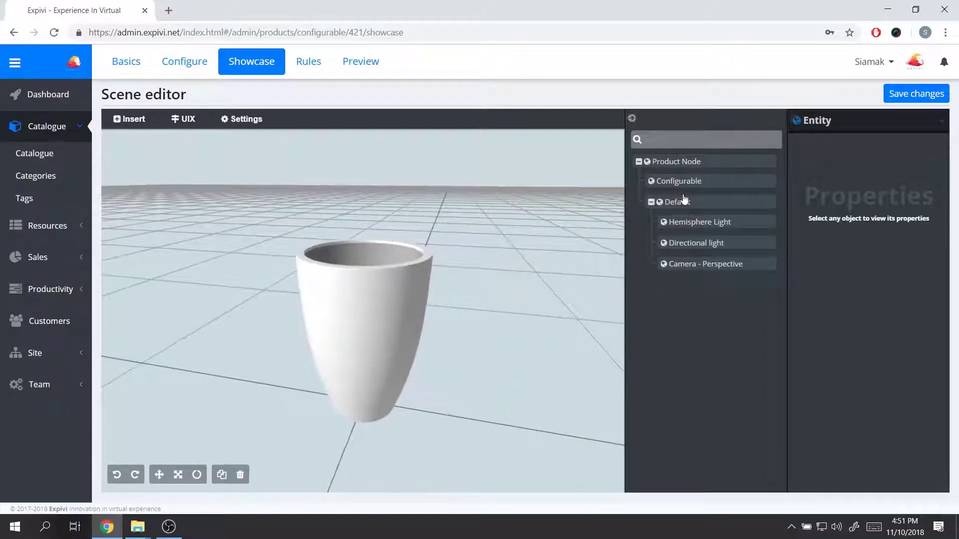
{"action": "left_click", "coordinate": [694, 168]}
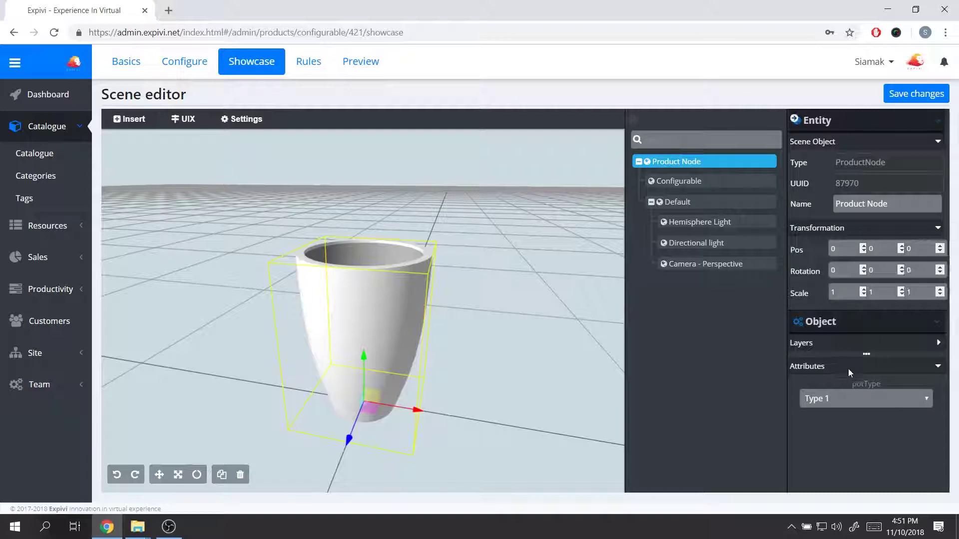
{"action": "left_click", "coordinate": [839, 406]}
{"action": "left_click", "coordinate": [833, 427]}
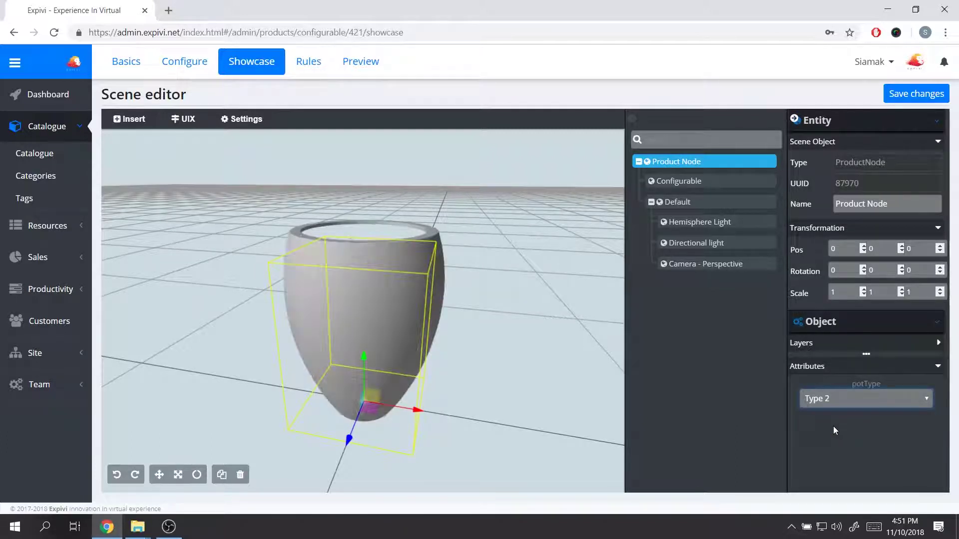
Step: Compare the pot shapes by switching potType to Type 1 and back to Type 2, and view the deselected pot
{"action": "left_click", "coordinate": [895, 399]}
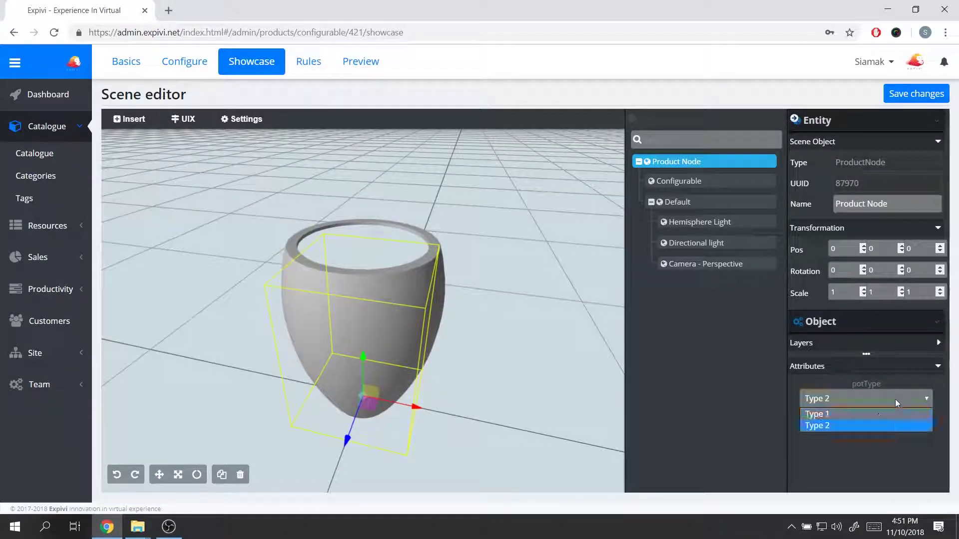
{"action": "left_click", "coordinate": [878, 414]}
{"action": "left_click", "coordinate": [872, 400]}
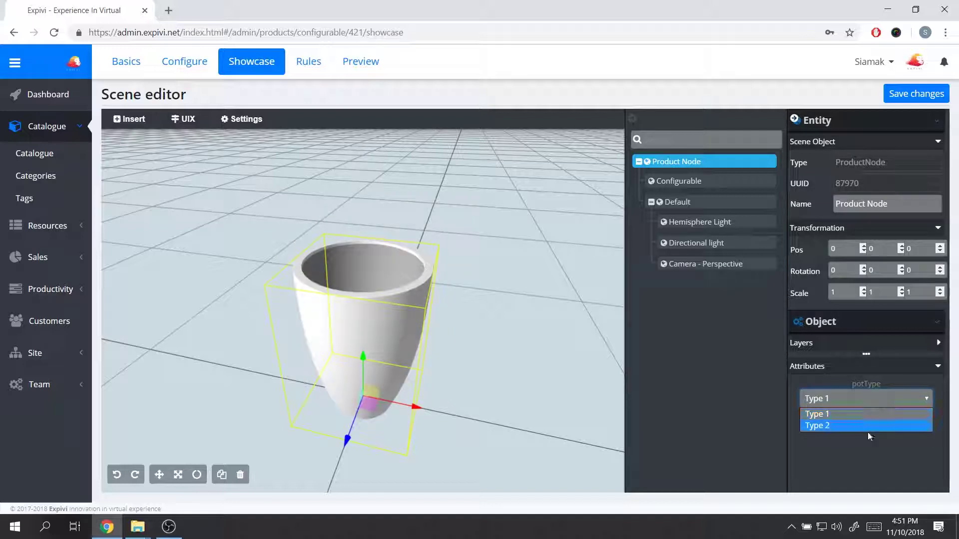
{"action": "left_click", "coordinate": [870, 427]}
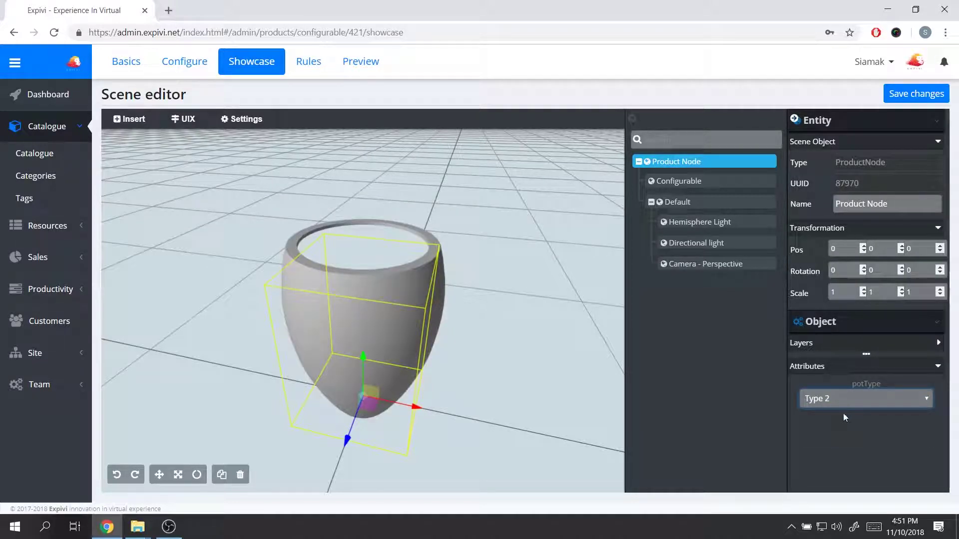
{"action": "left_click", "coordinate": [559, 345]}
{"action": "left_click_drag", "start_coordinate": [511, 321], "coordinate": [385, 307]}
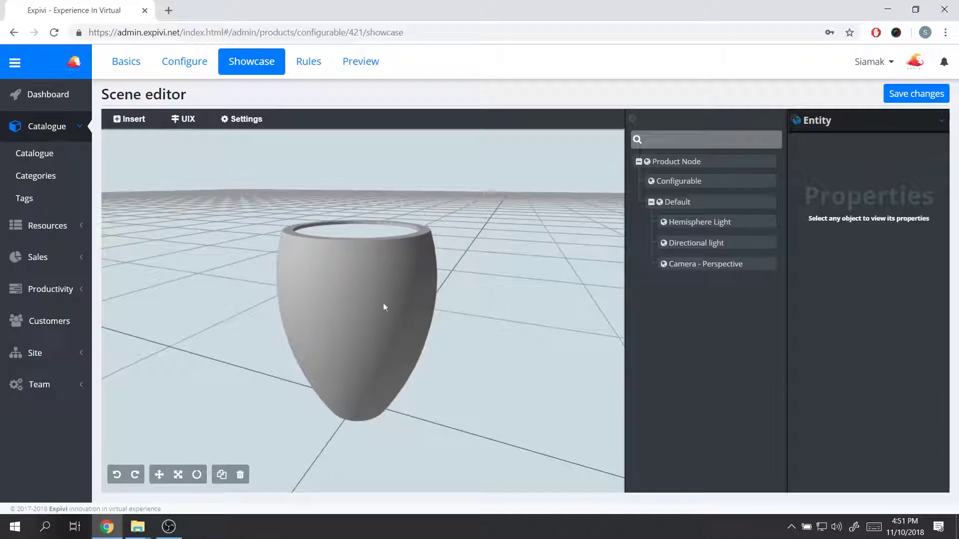
Step: Set the diffuse color of the Type 2 pot's outer material phong8SG.001 to a periwinkle blue, rgb(140,147,205)
{"action": "left_click", "coordinate": [367, 301]}
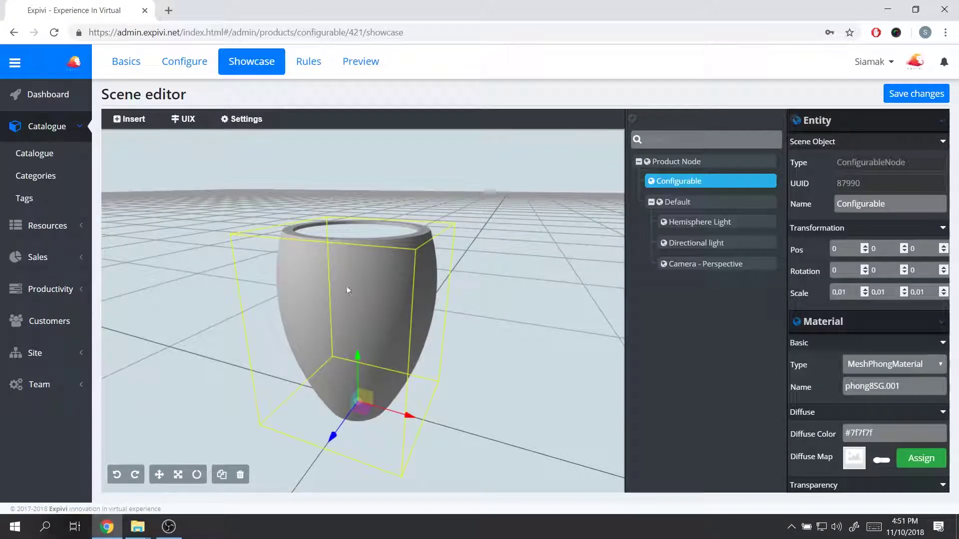
{"action": "scroll", "coordinate": [848, 320], "scroll_direction": "down", "scroll_amount": 3}
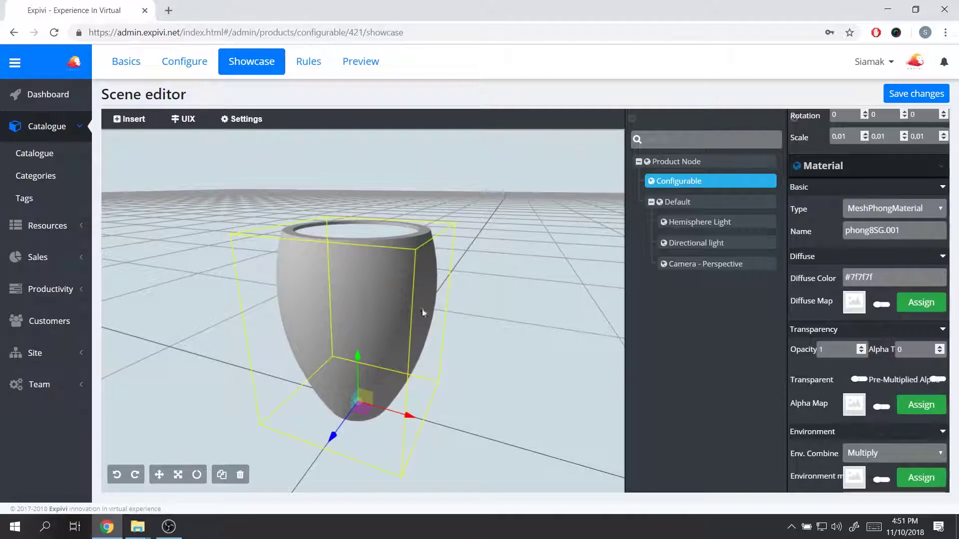
{"action": "left_click", "coordinate": [895, 274]}
{"action": "left_click_drag", "start_coordinate": [850, 331], "coordinate": [834, 303]}
{"action": "left_click", "coordinate": [833, 298]}
{"action": "left_click", "coordinate": [884, 277]}
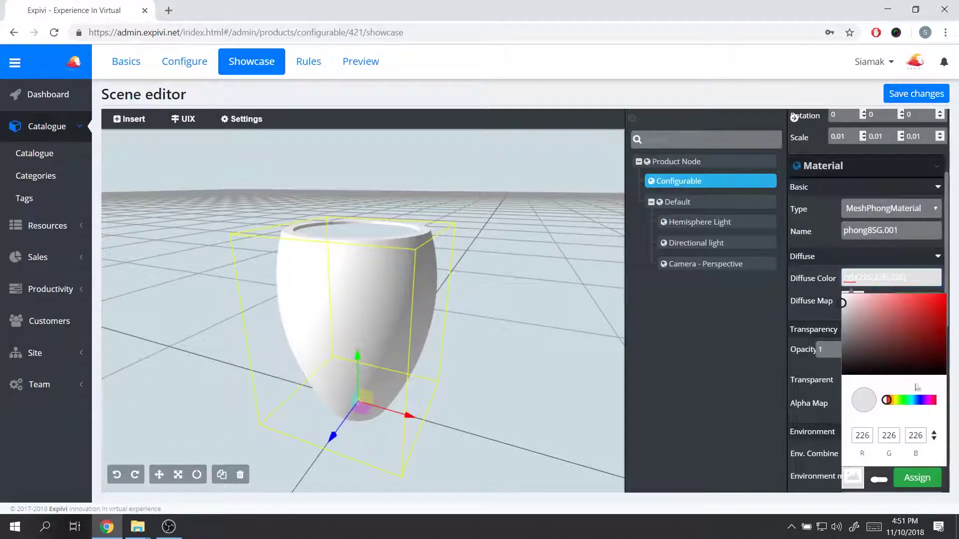
{"action": "left_click", "coordinate": [918, 400]}
{"action": "left_click", "coordinate": [921, 312]}
{"action": "left_click_drag", "start_coordinate": [921, 311], "coordinate": [875, 309]}
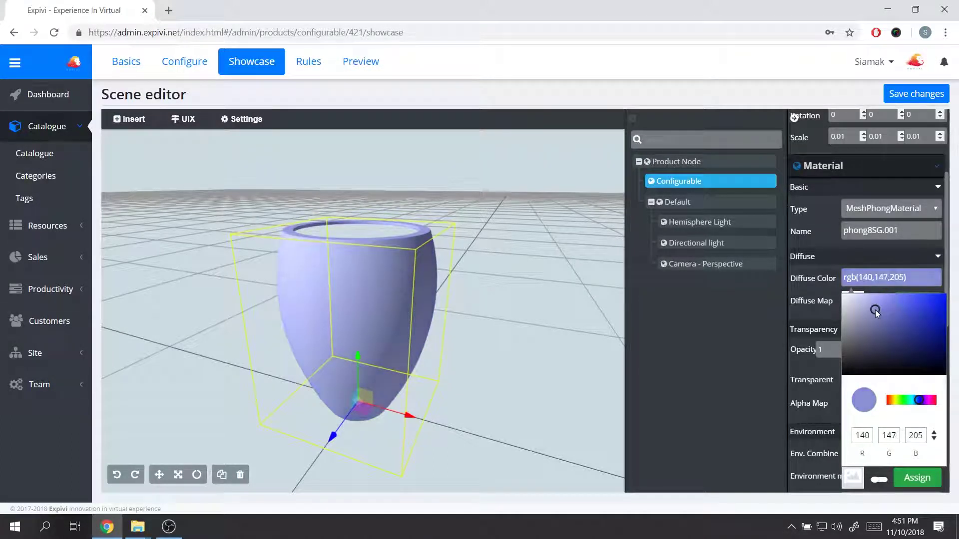
{"action": "left_click", "coordinate": [823, 287]}
Step: Look through the outer material's remaining settings, save the material changes, and inspect the deselected pot
{"action": "scroll", "coordinate": [824, 307], "scroll_direction": "down", "scroll_amount": 3}
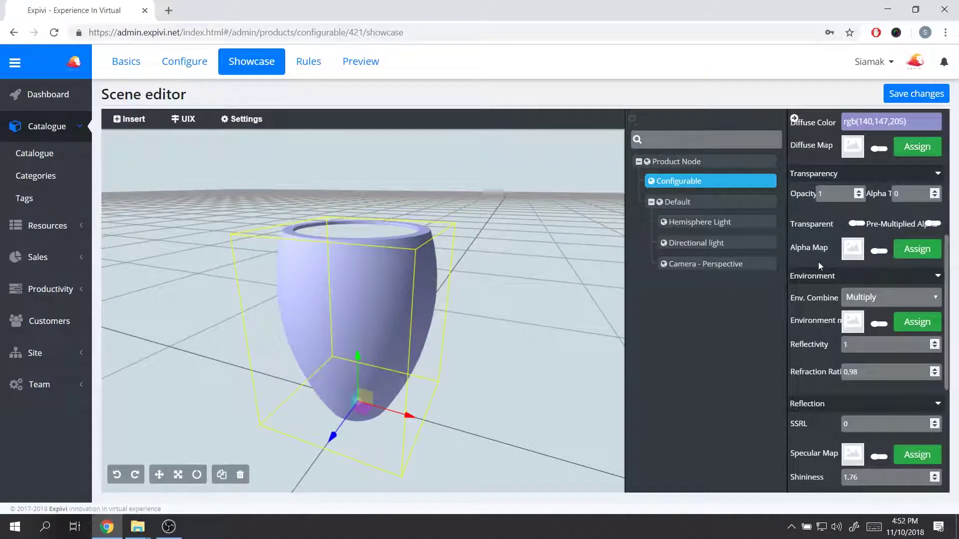
{"action": "scroll", "coordinate": [866, 365], "scroll_direction": "down", "scroll_amount": 5}
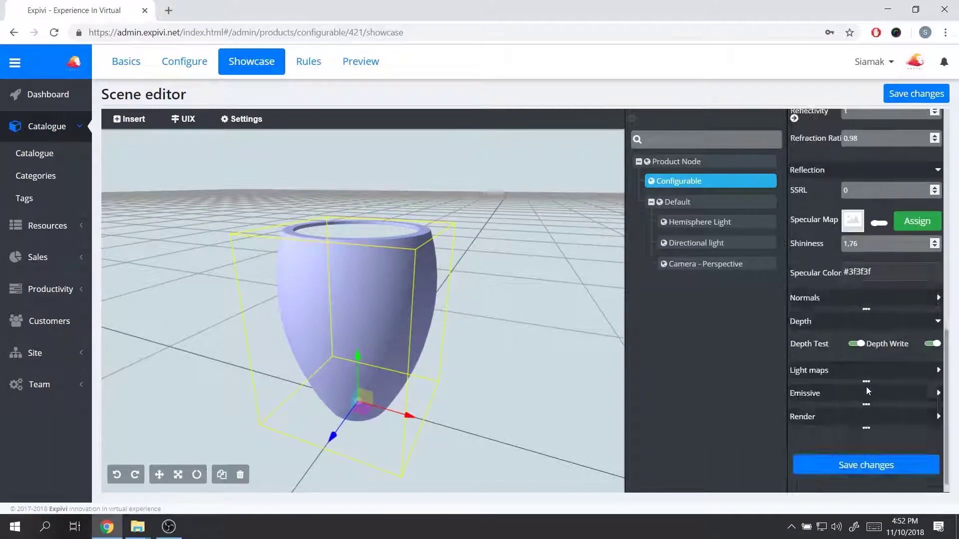
{"action": "scroll", "coordinate": [864, 393], "scroll_direction": "up", "scroll_amount": 8}
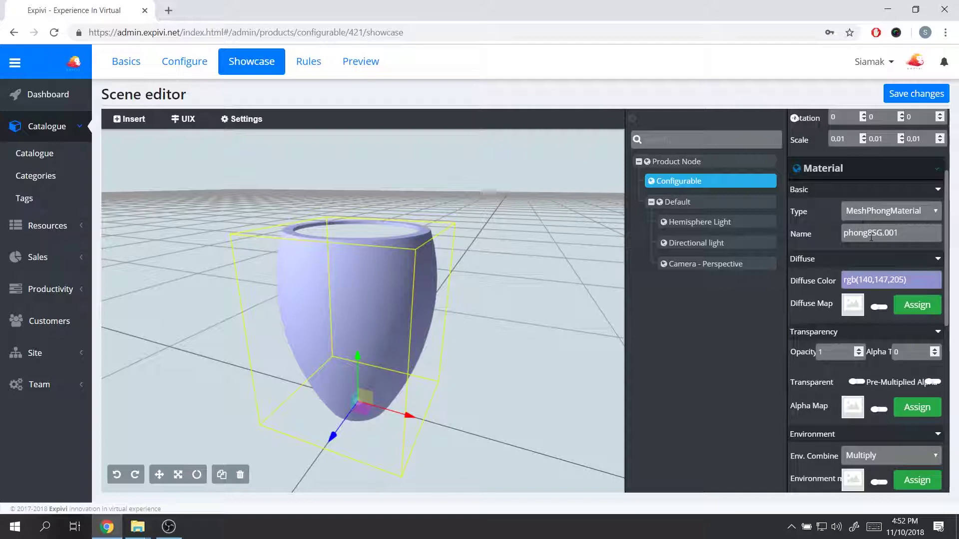
{"action": "scroll", "coordinate": [840, 367], "scroll_direction": "down", "scroll_amount": 10}
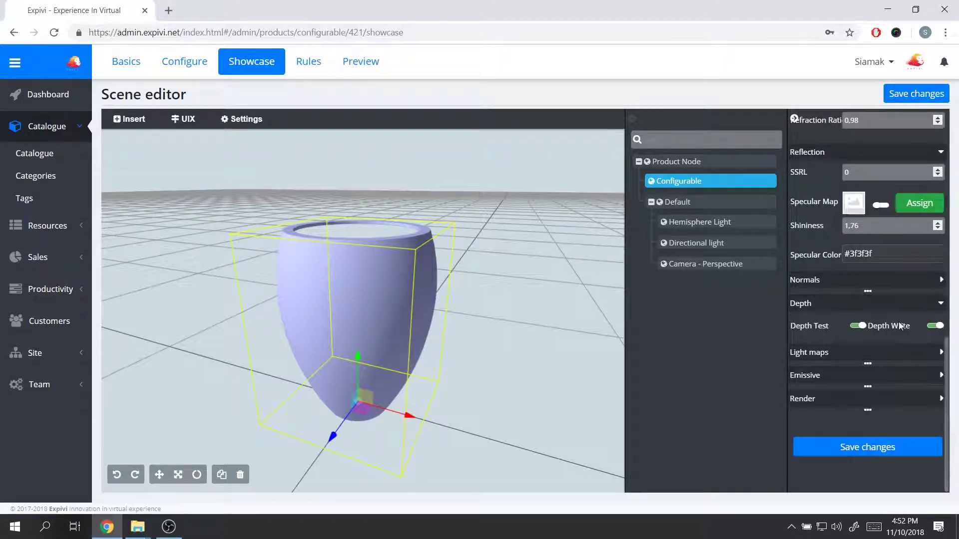
{"action": "left_click", "coordinate": [871, 454]}
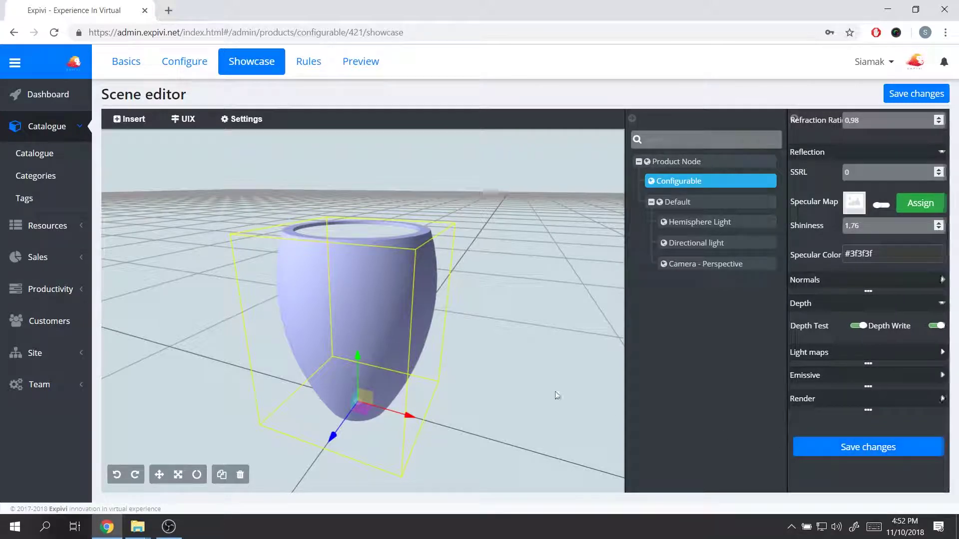
{"action": "left_click", "coordinate": [547, 379]}
{"action": "left_click_drag", "start_coordinate": [520, 360], "coordinate": [540, 370]}
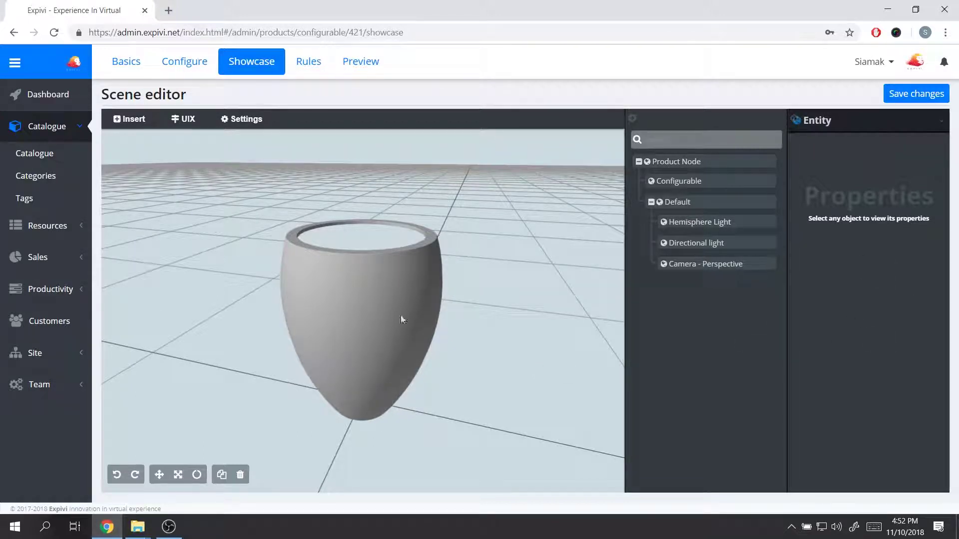
Step: Set the diffuse color of the pot's outer material phong8SG.001 to a pale blue, about rgb(201,227,232), and save the material
{"action": "left_click", "coordinate": [384, 301]}
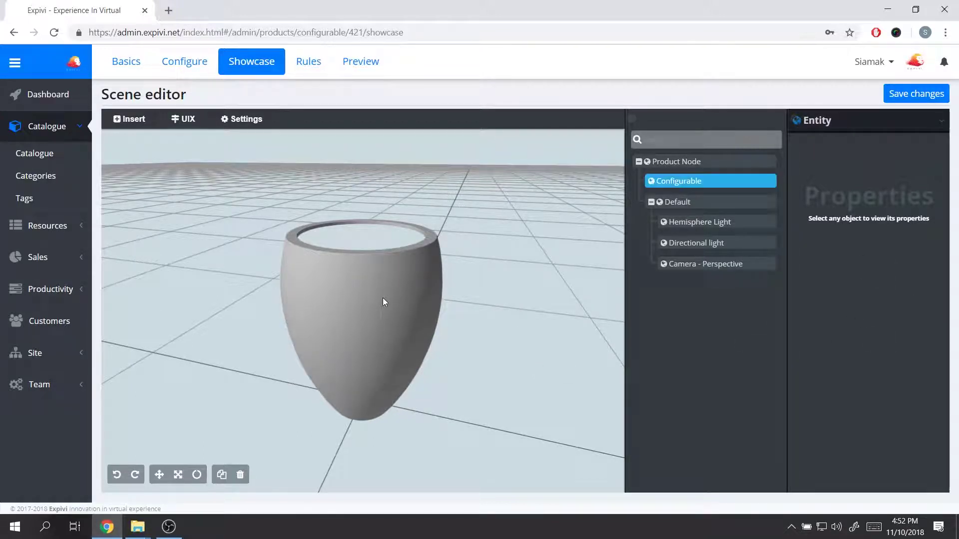
{"action": "scroll", "coordinate": [884, 324], "scroll_direction": "down", "scroll_amount": 2}
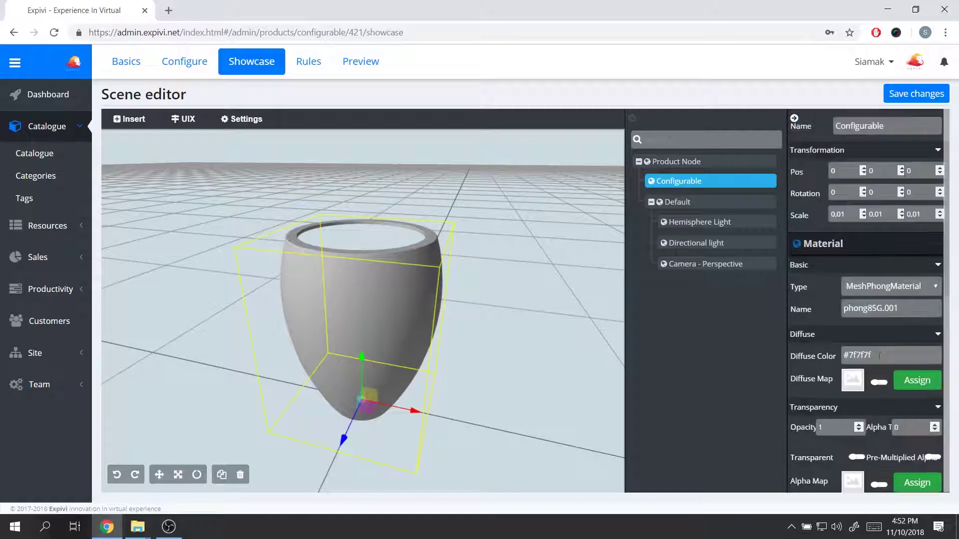
{"action": "left_click", "coordinate": [855, 355]}
{"action": "left_click_drag", "start_coordinate": [851, 398], "coordinate": [842, 389]}
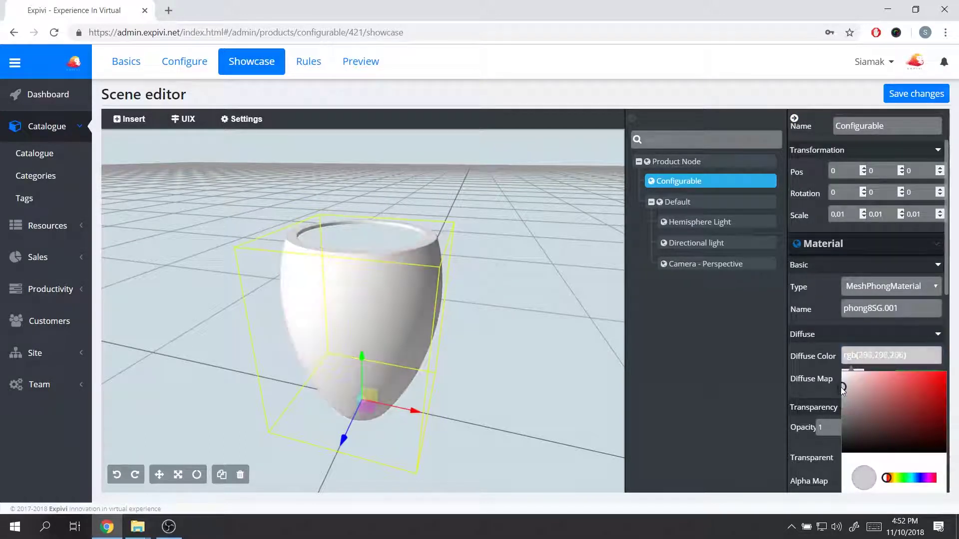
{"action": "left_click", "coordinate": [914, 479]}
{"action": "left_click", "coordinate": [856, 378]}
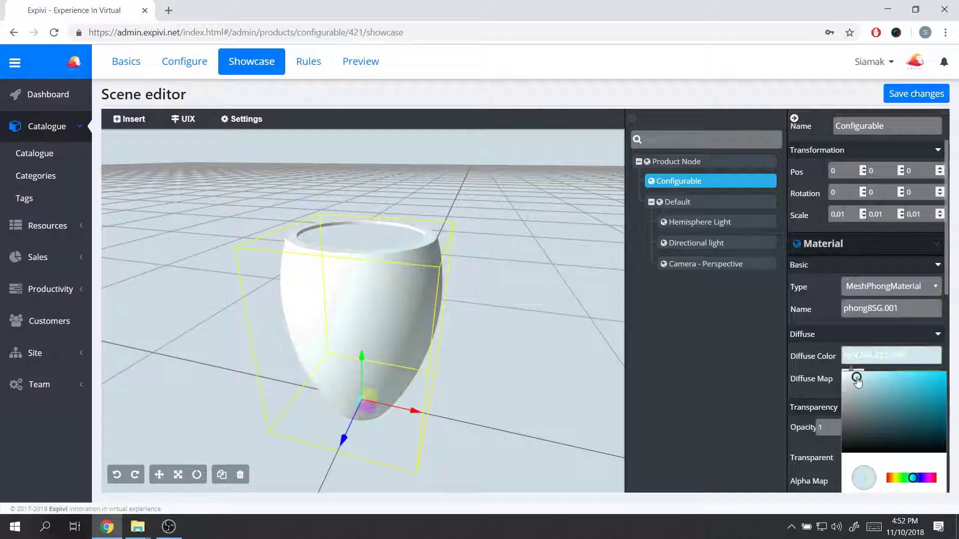
{"action": "left_click", "coordinate": [819, 365]}
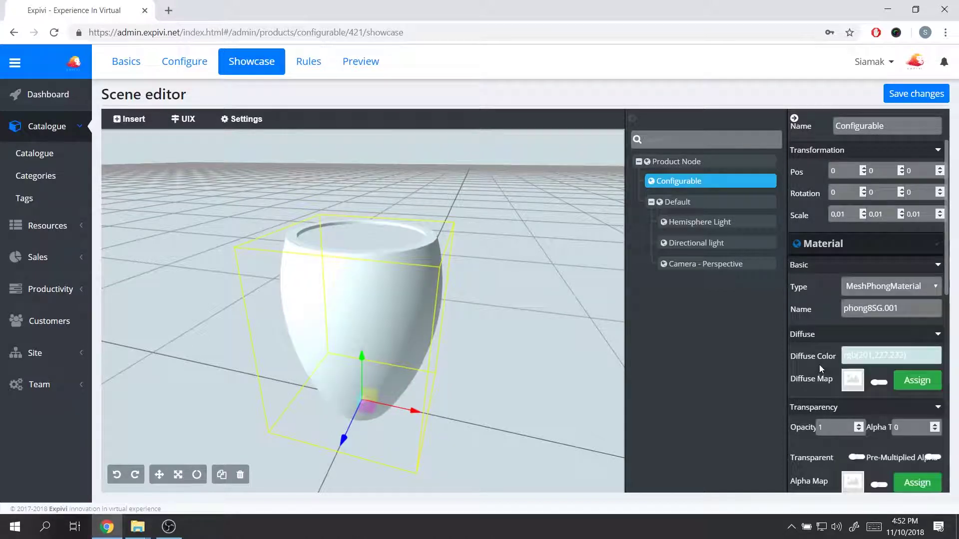
{"action": "scroll", "coordinate": [858, 420], "scroll_direction": "down", "scroll_amount": 10}
{"action": "left_click", "coordinate": [862, 448]}
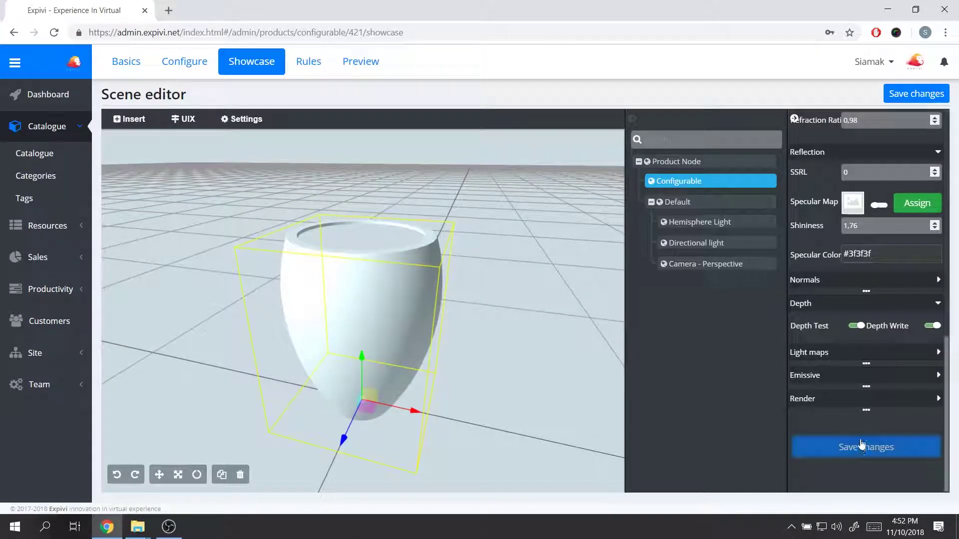
Step: Select the pot's inner surface, turn off Transparent and set opacity to 1 for its phong7SG.001 material, and save the material
{"action": "left_click_drag", "start_coordinate": [545, 320], "coordinate": [484, 311]}
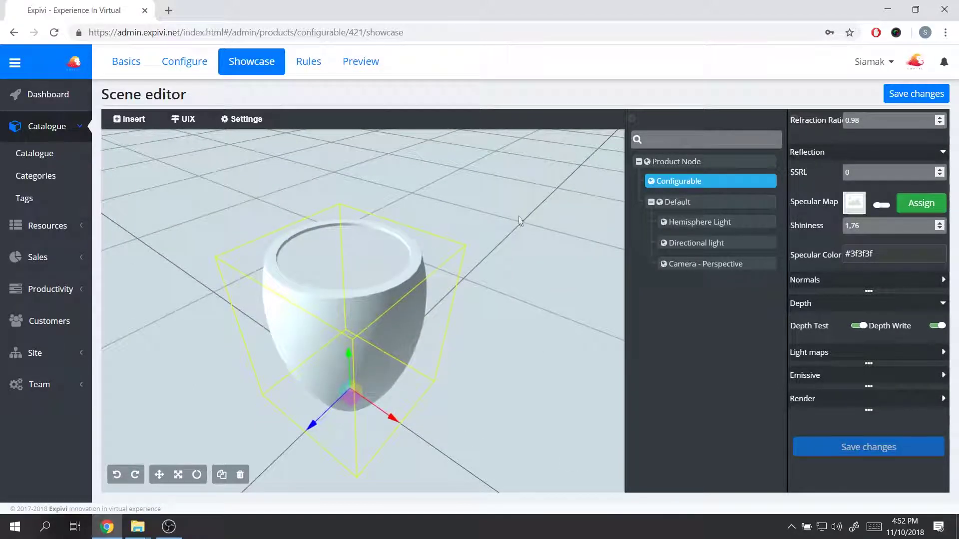
{"action": "scroll", "coordinate": [520, 249], "scroll_direction": "down", "scroll_amount": 5}
{"action": "left_click", "coordinate": [538, 274]}
{"action": "left_click_drag", "start_coordinate": [538, 275], "coordinate": [513, 291]}
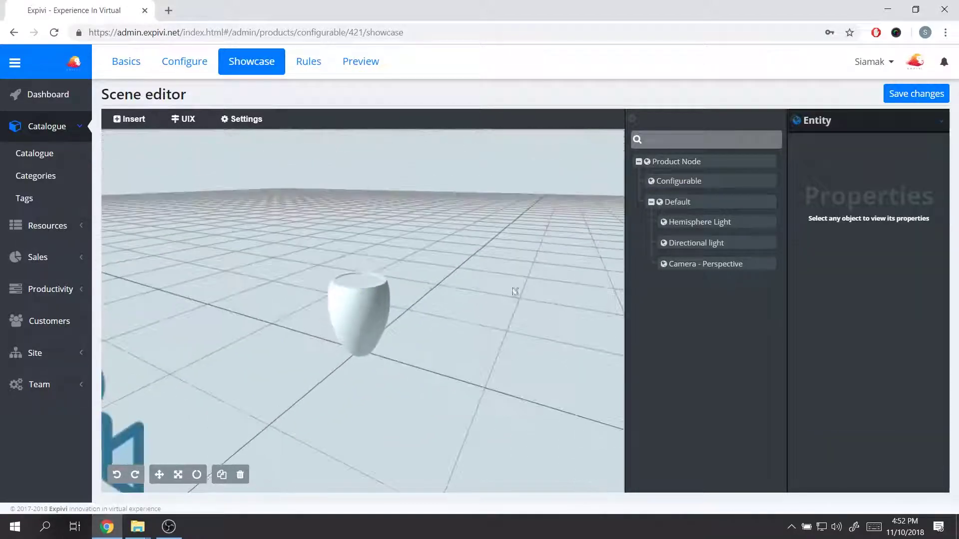
{"action": "scroll", "coordinate": [465, 320], "scroll_direction": "up", "scroll_amount": 6}
{"action": "left_click_drag", "start_coordinate": [402, 354], "coordinate": [397, 382]}
{"action": "scroll", "coordinate": [358, 275], "scroll_direction": "down", "scroll_amount": 2}
{"action": "left_click", "coordinate": [358, 275]}
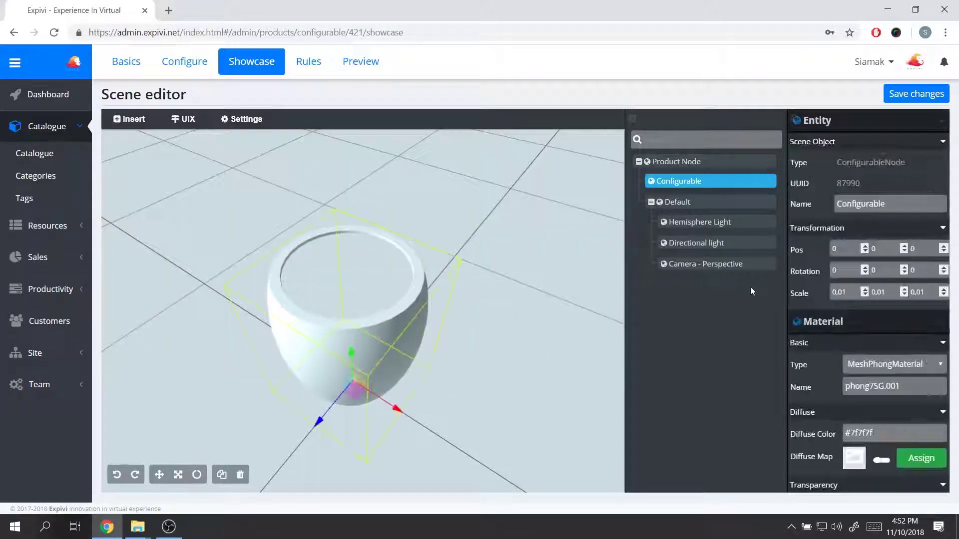
{"action": "scroll", "coordinate": [847, 376], "scroll_direction": "down", "scroll_amount": 2}
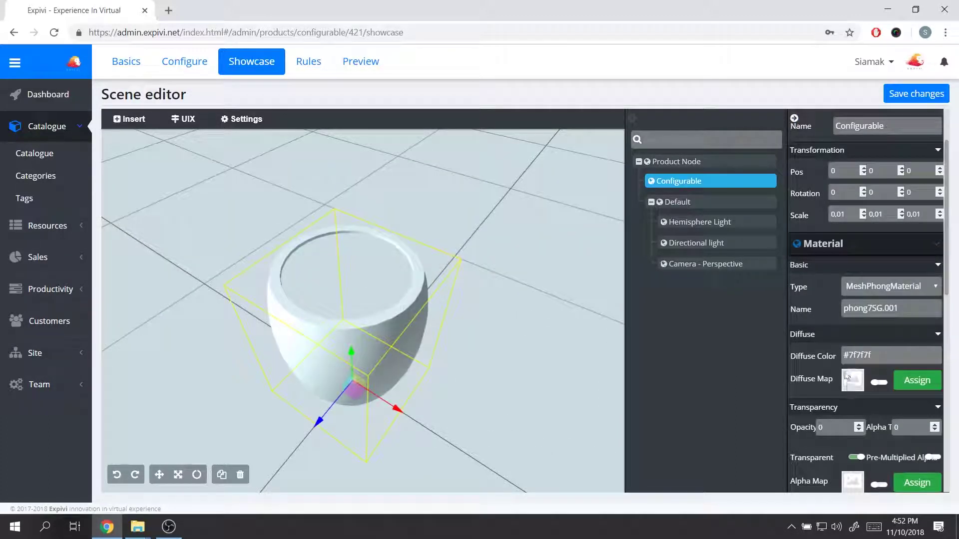
{"action": "scroll", "coordinate": [847, 377], "scroll_direction": "down", "scroll_amount": 2}
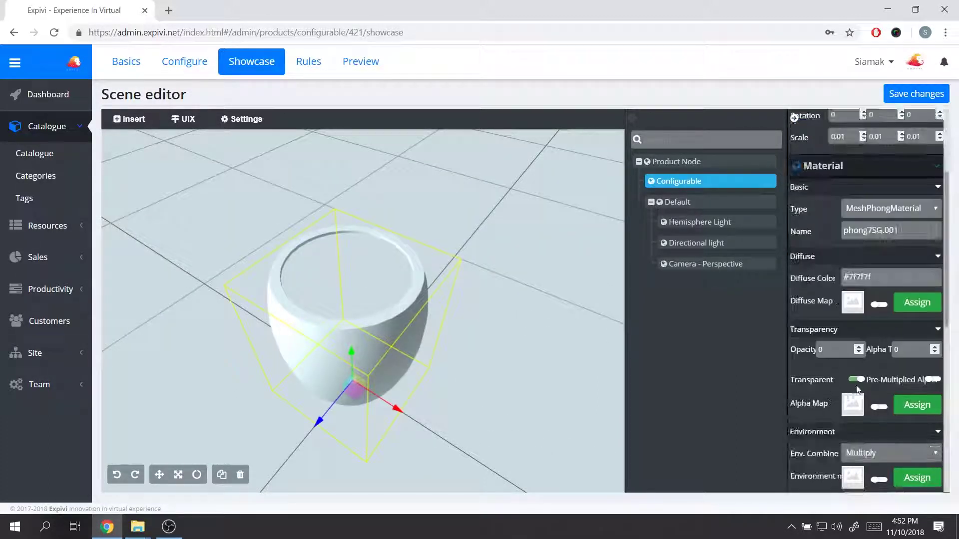
{"action": "left_click_drag", "start_coordinate": [811, 225], "coordinate": [845, 347]}
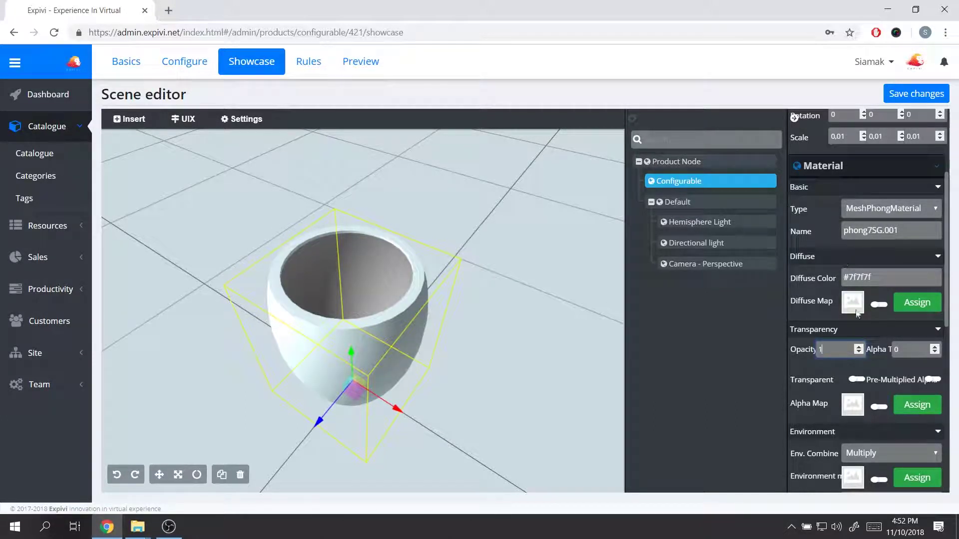
{"action": "scroll", "coordinate": [857, 314], "scroll_direction": "down", "scroll_amount": 10}
{"action": "left_click", "coordinate": [879, 448]}
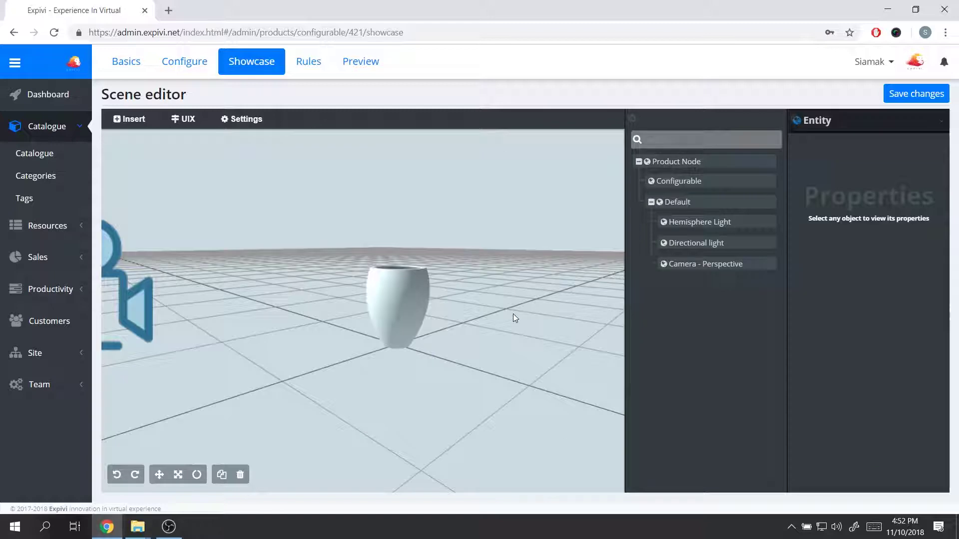
Step: Open the product's scene preview and check the pot with potType set to Type 2 and back to Type 1
{"action": "left_click_drag", "start_coordinate": [513, 313], "coordinate": [465, 315]}
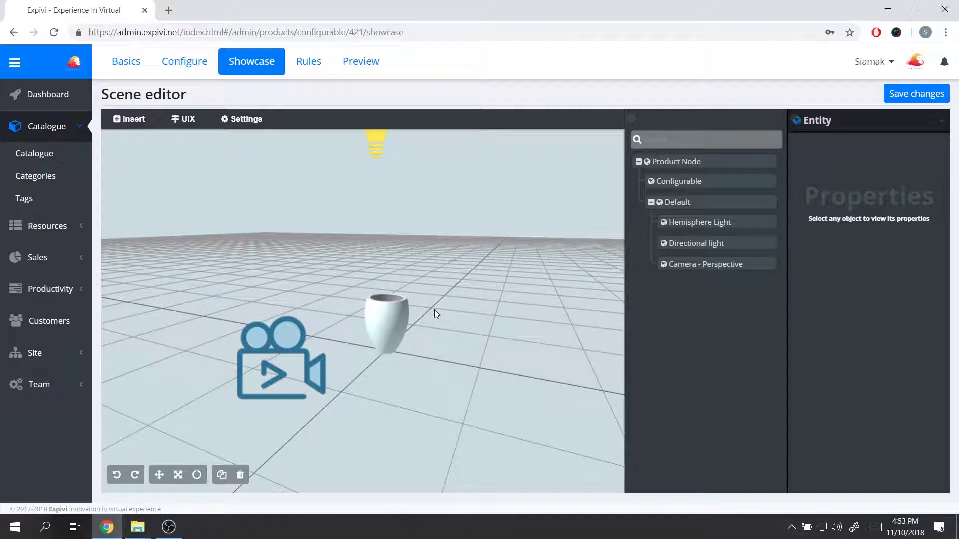
{"action": "left_click", "coordinate": [386, 75]}
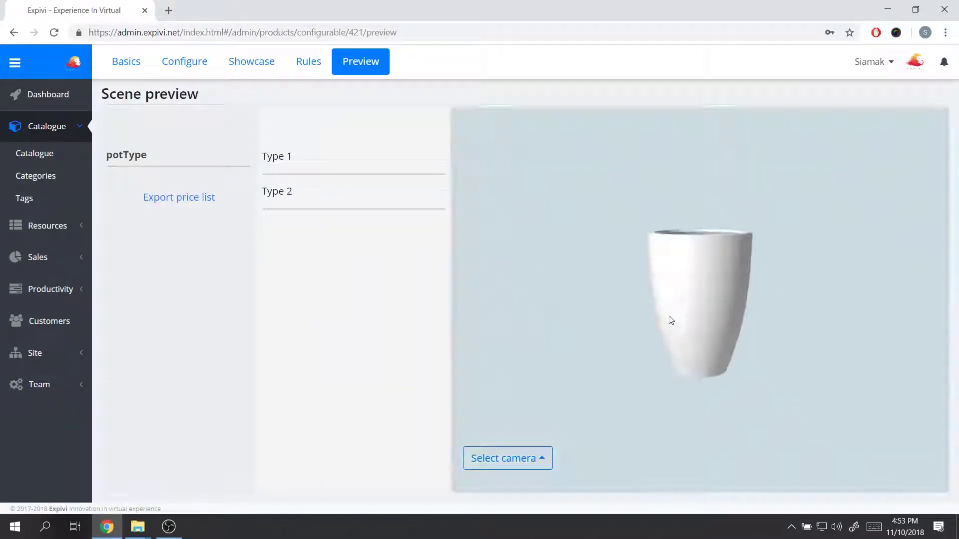
{"action": "left_click_drag", "start_coordinate": [670, 295], "coordinate": [422, 223]}
{"action": "left_click", "coordinate": [349, 192]}
{"action": "left_click", "coordinate": [370, 157]}
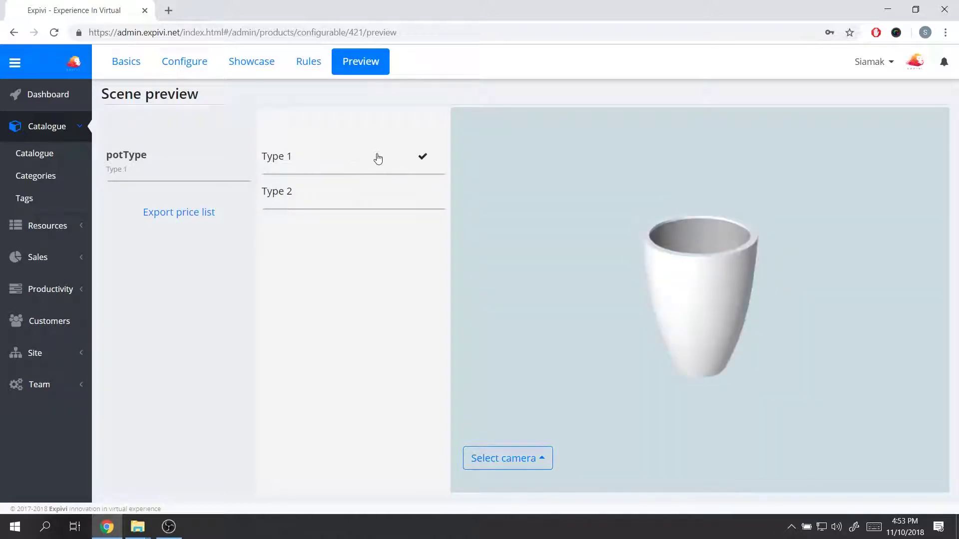
Step: Open the webshop expivi.expivi.net in a new browser tab and go to its Pottery product page
{"action": "left_click", "coordinate": [168, 10]}
{"action": "type", "text": "e"}
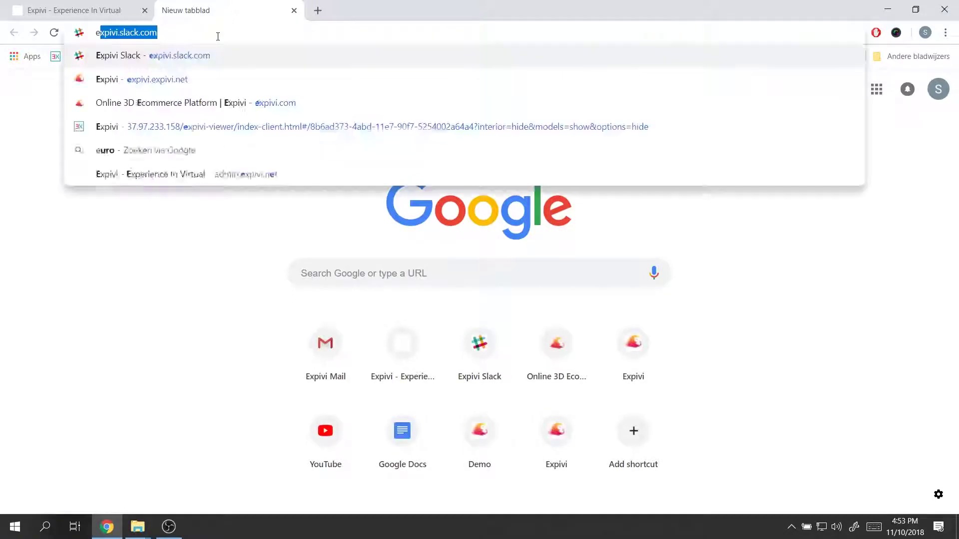
{"action": "type", "text": "xpivi.expivi"}
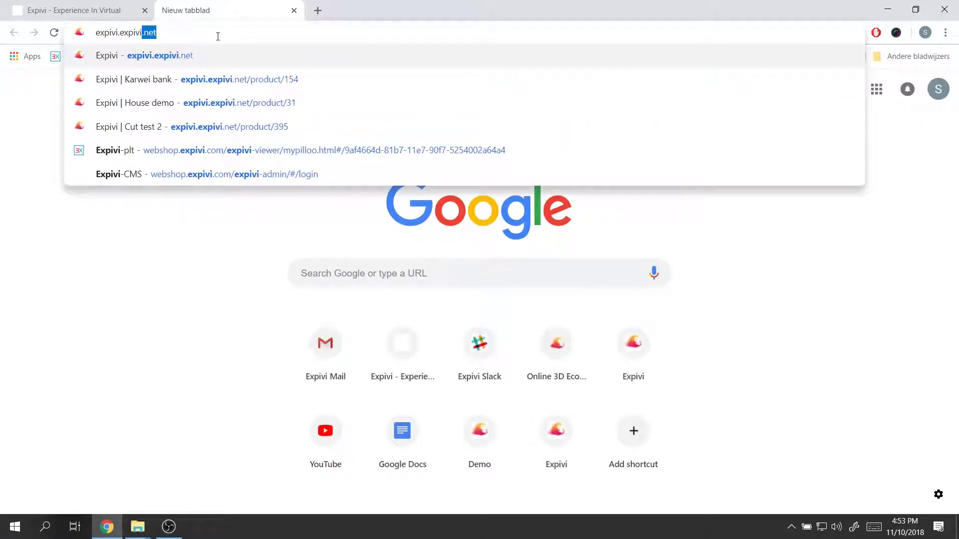
{"action": "key", "text": "Return"}
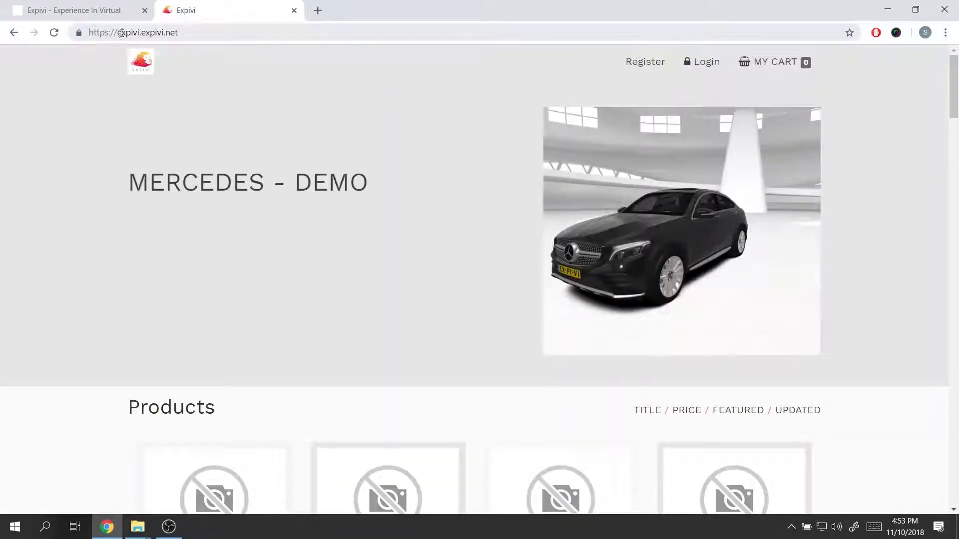
{"action": "double_click", "coordinate": [122, 33]}
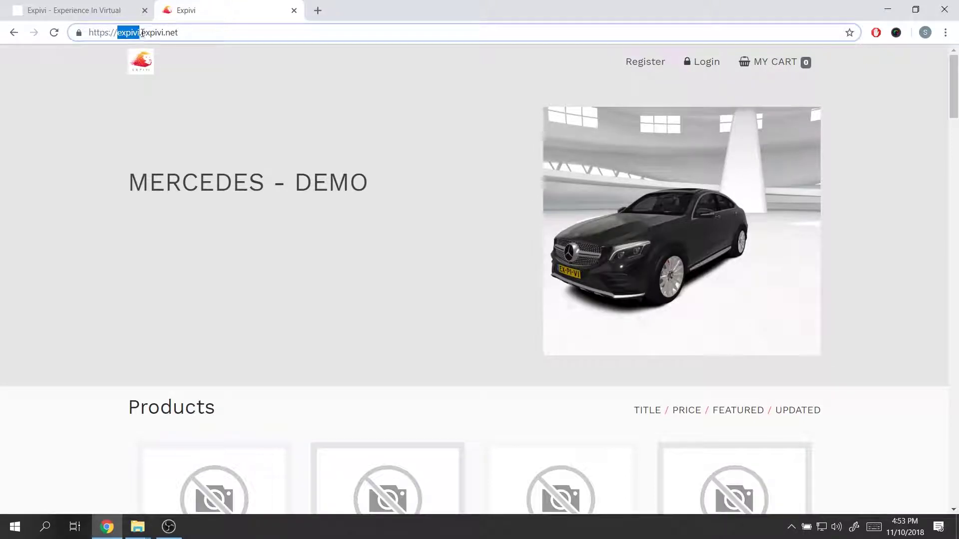
{"action": "scroll", "coordinate": [145, 189], "scroll_direction": "down", "scroll_amount": 5}
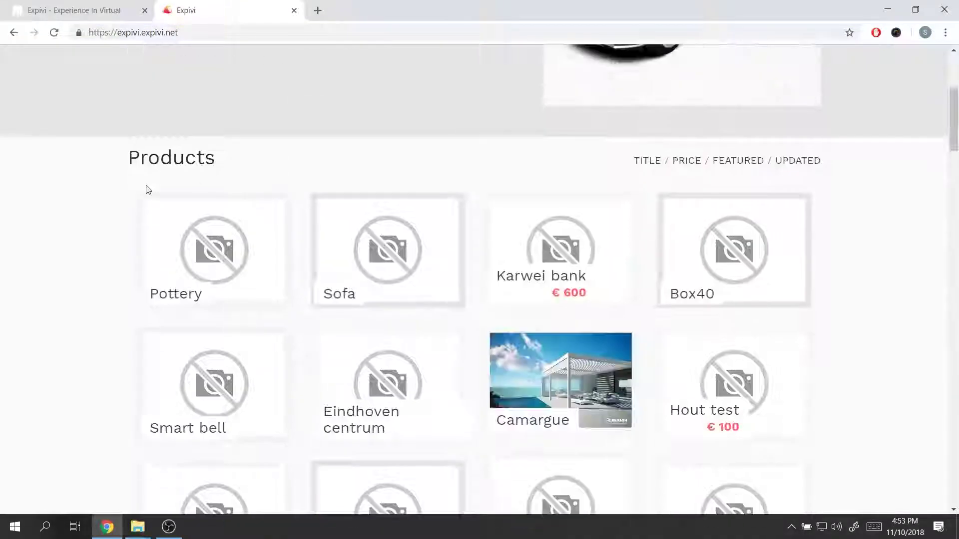
{"action": "left_click", "coordinate": [149, 248]}
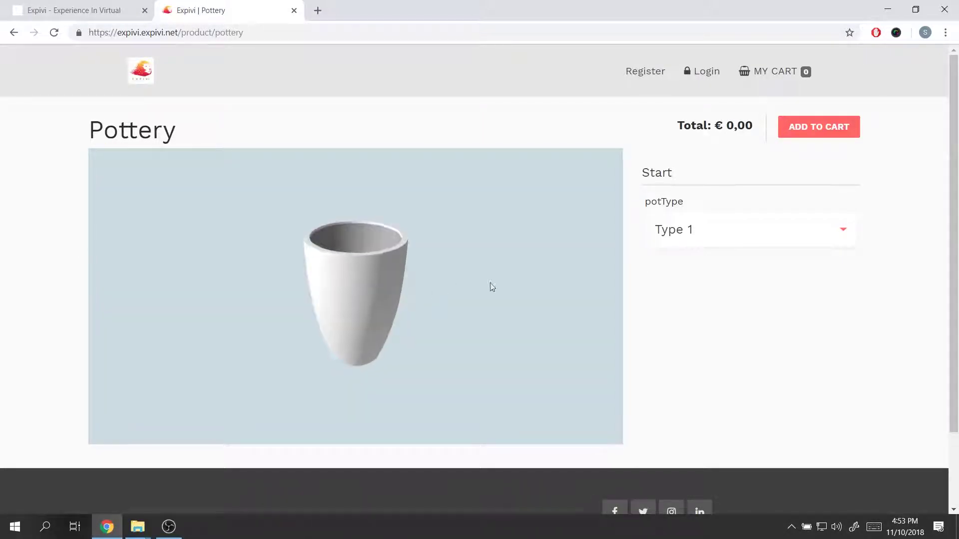
Step: Inspect the Pottery product with potType set to Type 2 and back to Type 1, and return to the admin scene preview
{"action": "left_click", "coordinate": [760, 241]}
{"action": "left_click_drag", "start_coordinate": [531, 280], "coordinate": [568, 276]}
{"action": "mouse_move", "coordinate": [198, 273]}
{"action": "left_mouse_down"}
{"action": "mouse_move", "coordinate": [498, 263]}
{"action": "mouse_move", "coordinate": [136, 267]}
{"action": "left_mouse_up"}
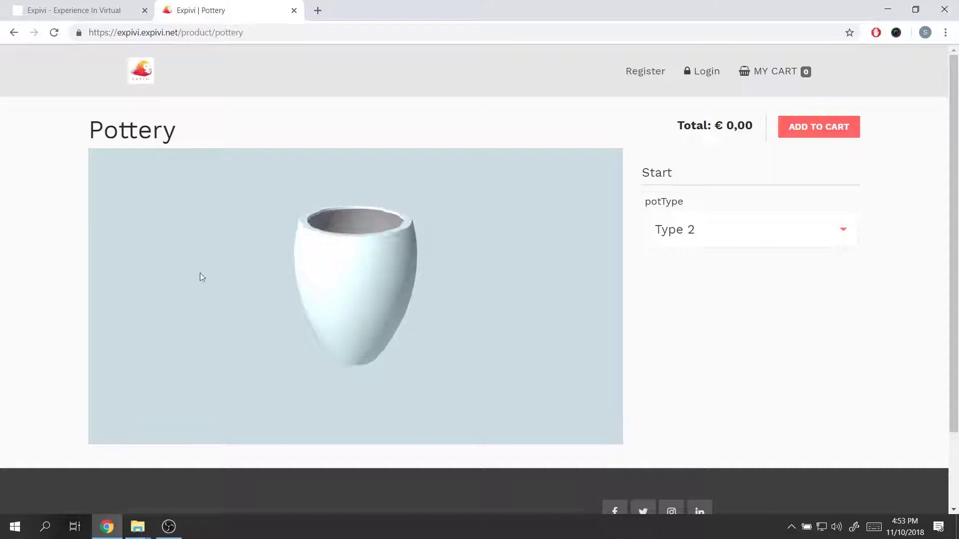
{"action": "left_click", "coordinate": [742, 231]}
{"action": "left_click", "coordinate": [717, 264]}
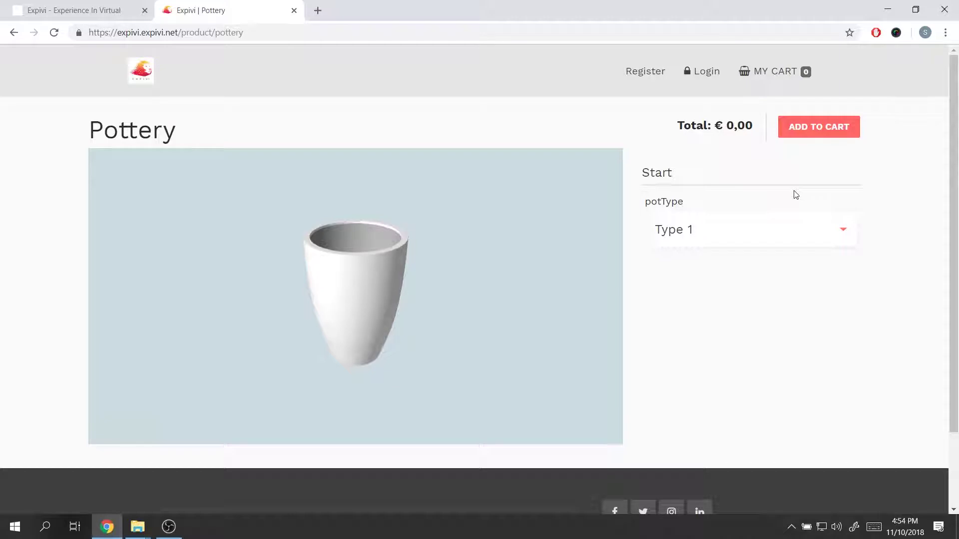
{"action": "left_click", "coordinate": [66, 6]}
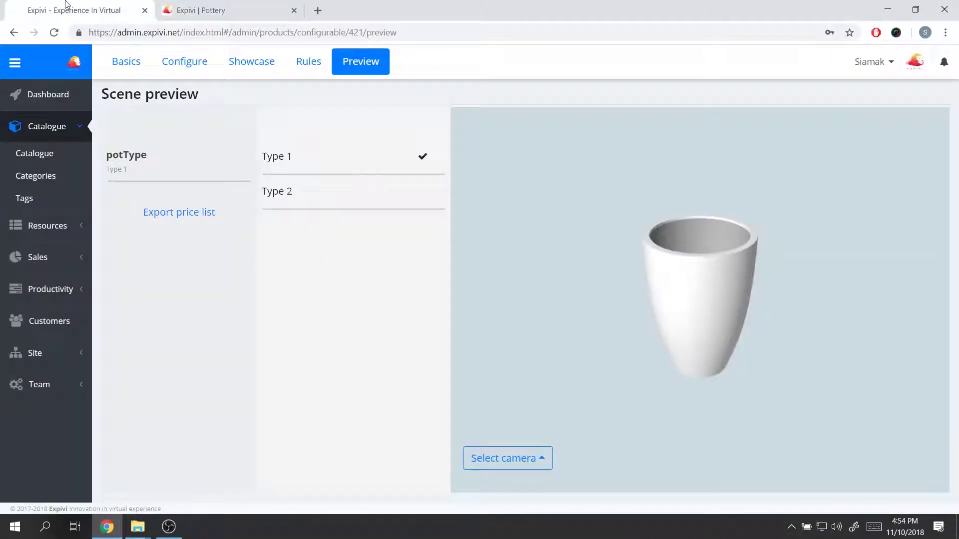